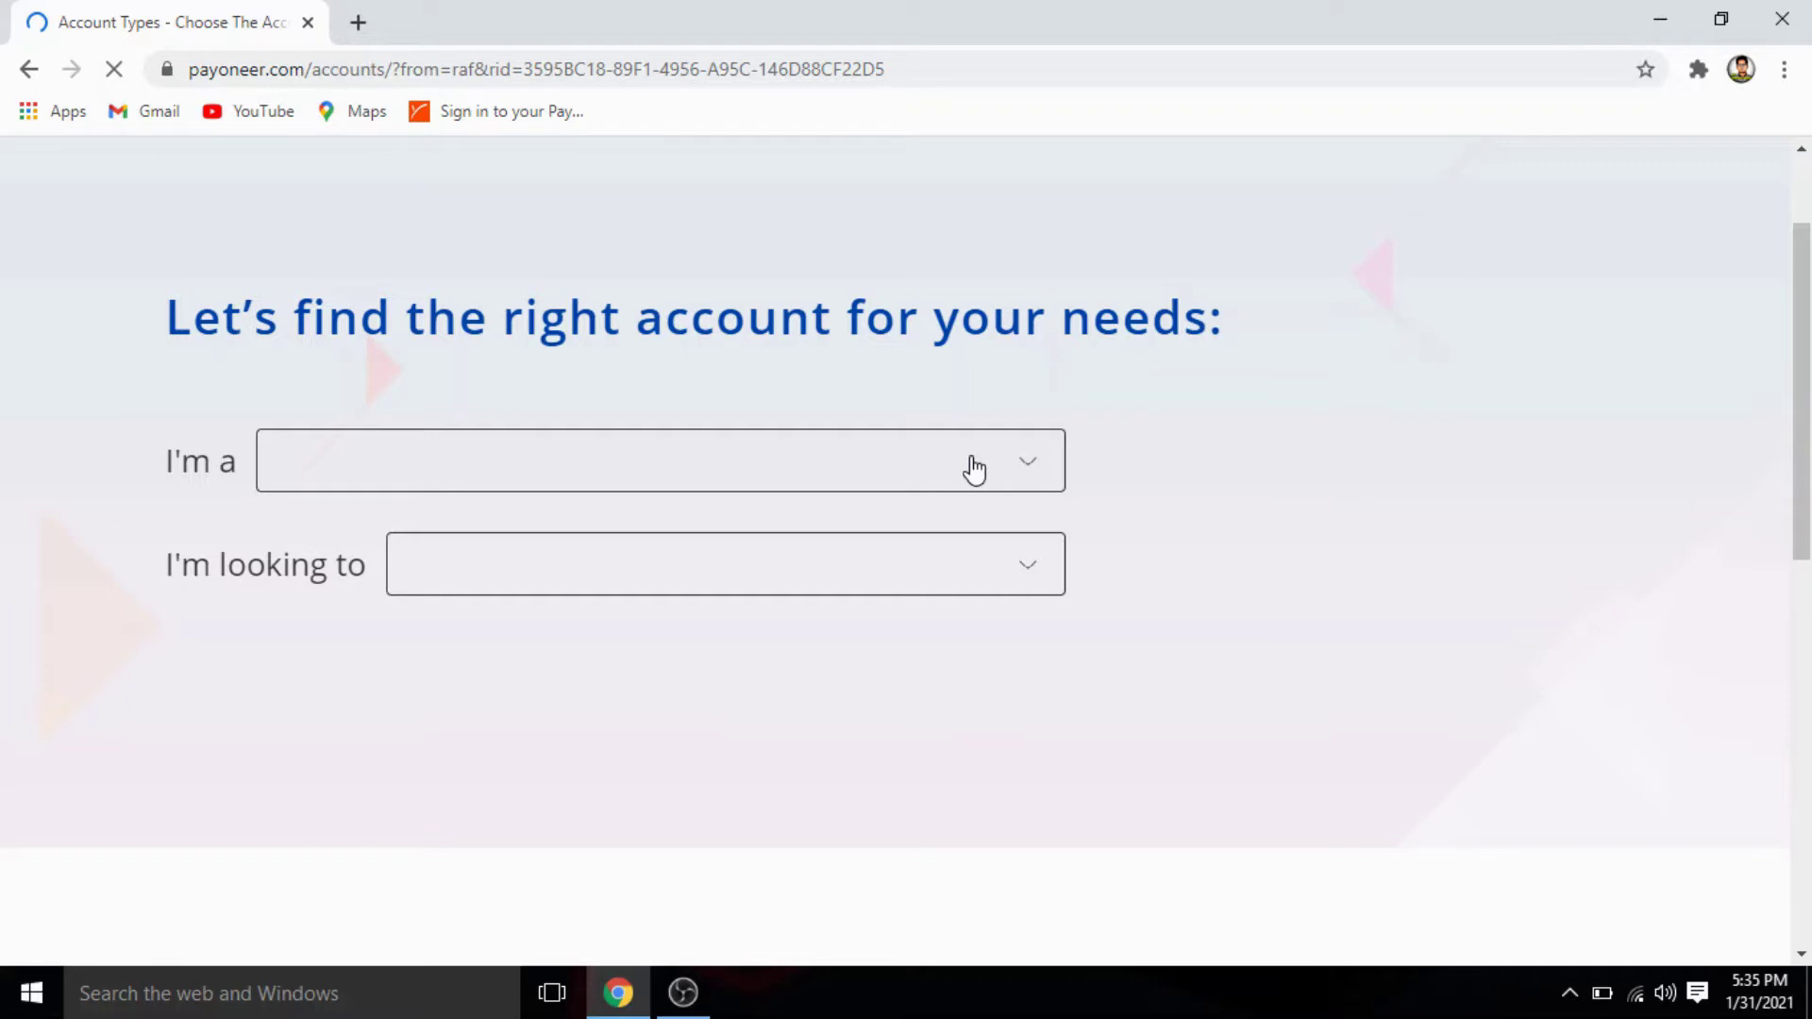
Step: Choose 'Freelancer, Service Provider or SMB' as account holder and 'Get paid by international clients or freelance marketplaces' as purpose
left_click(975, 469)
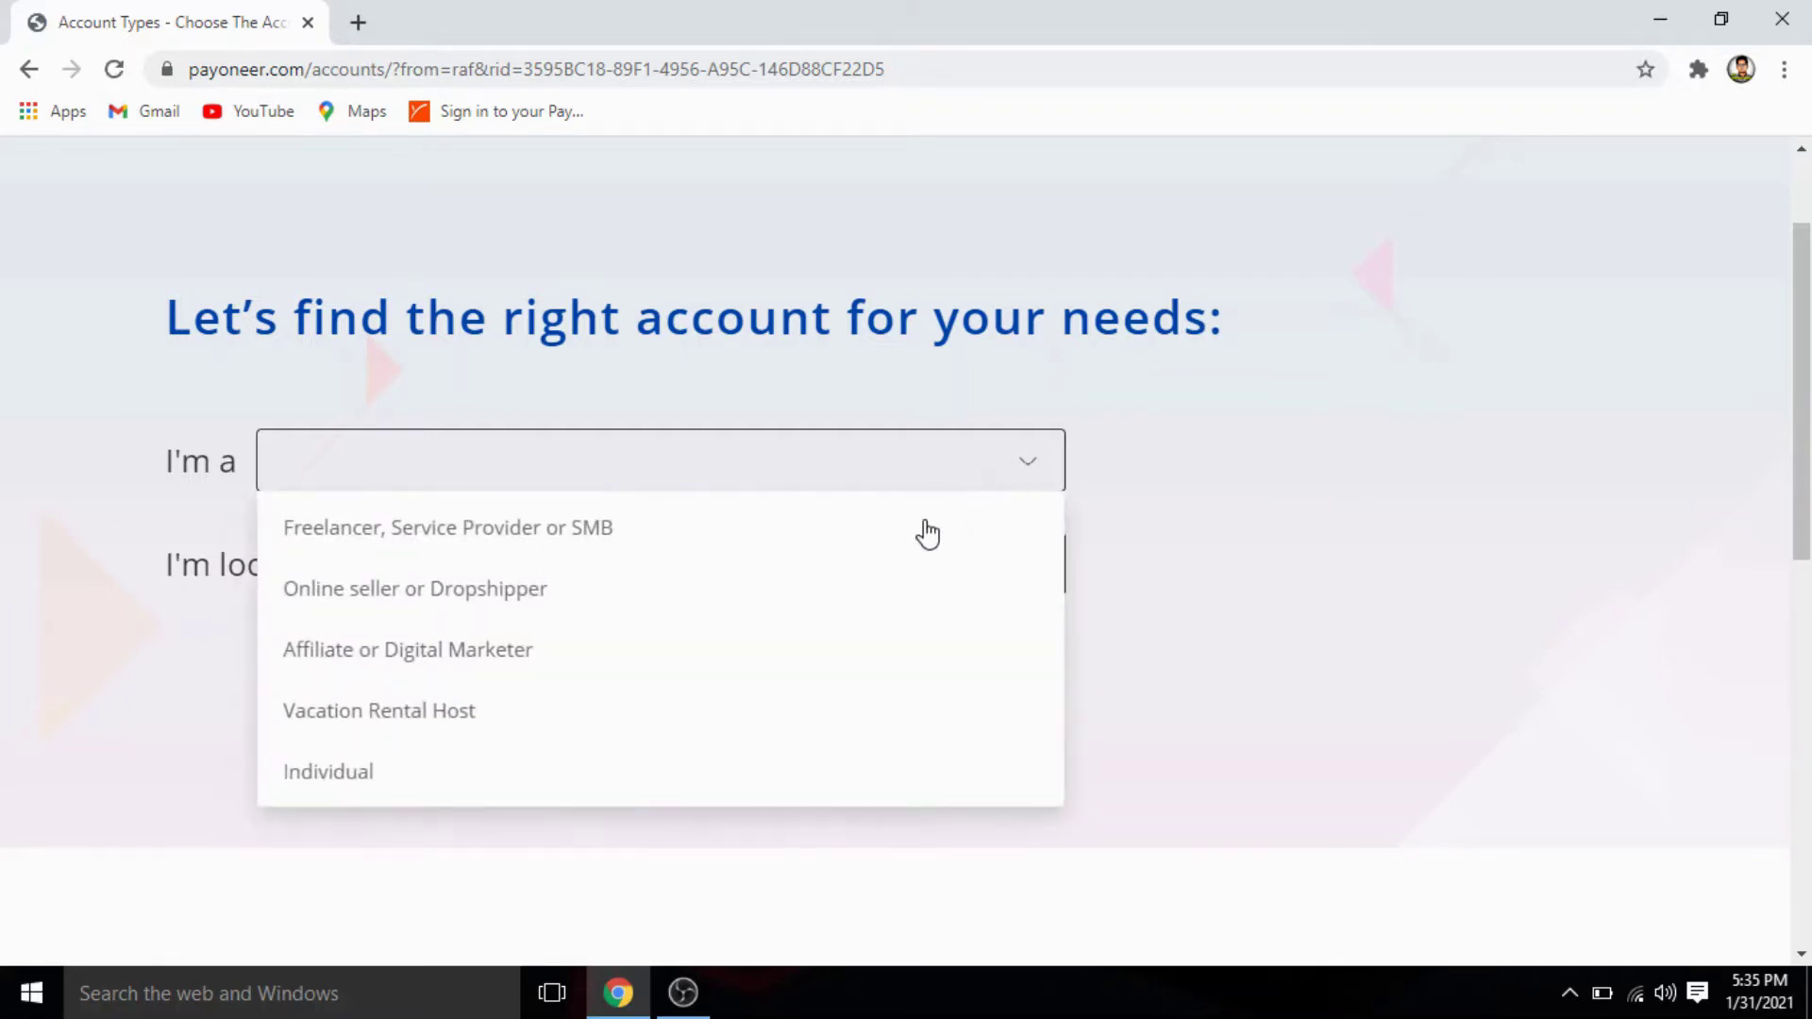
left_click(1016, 417)
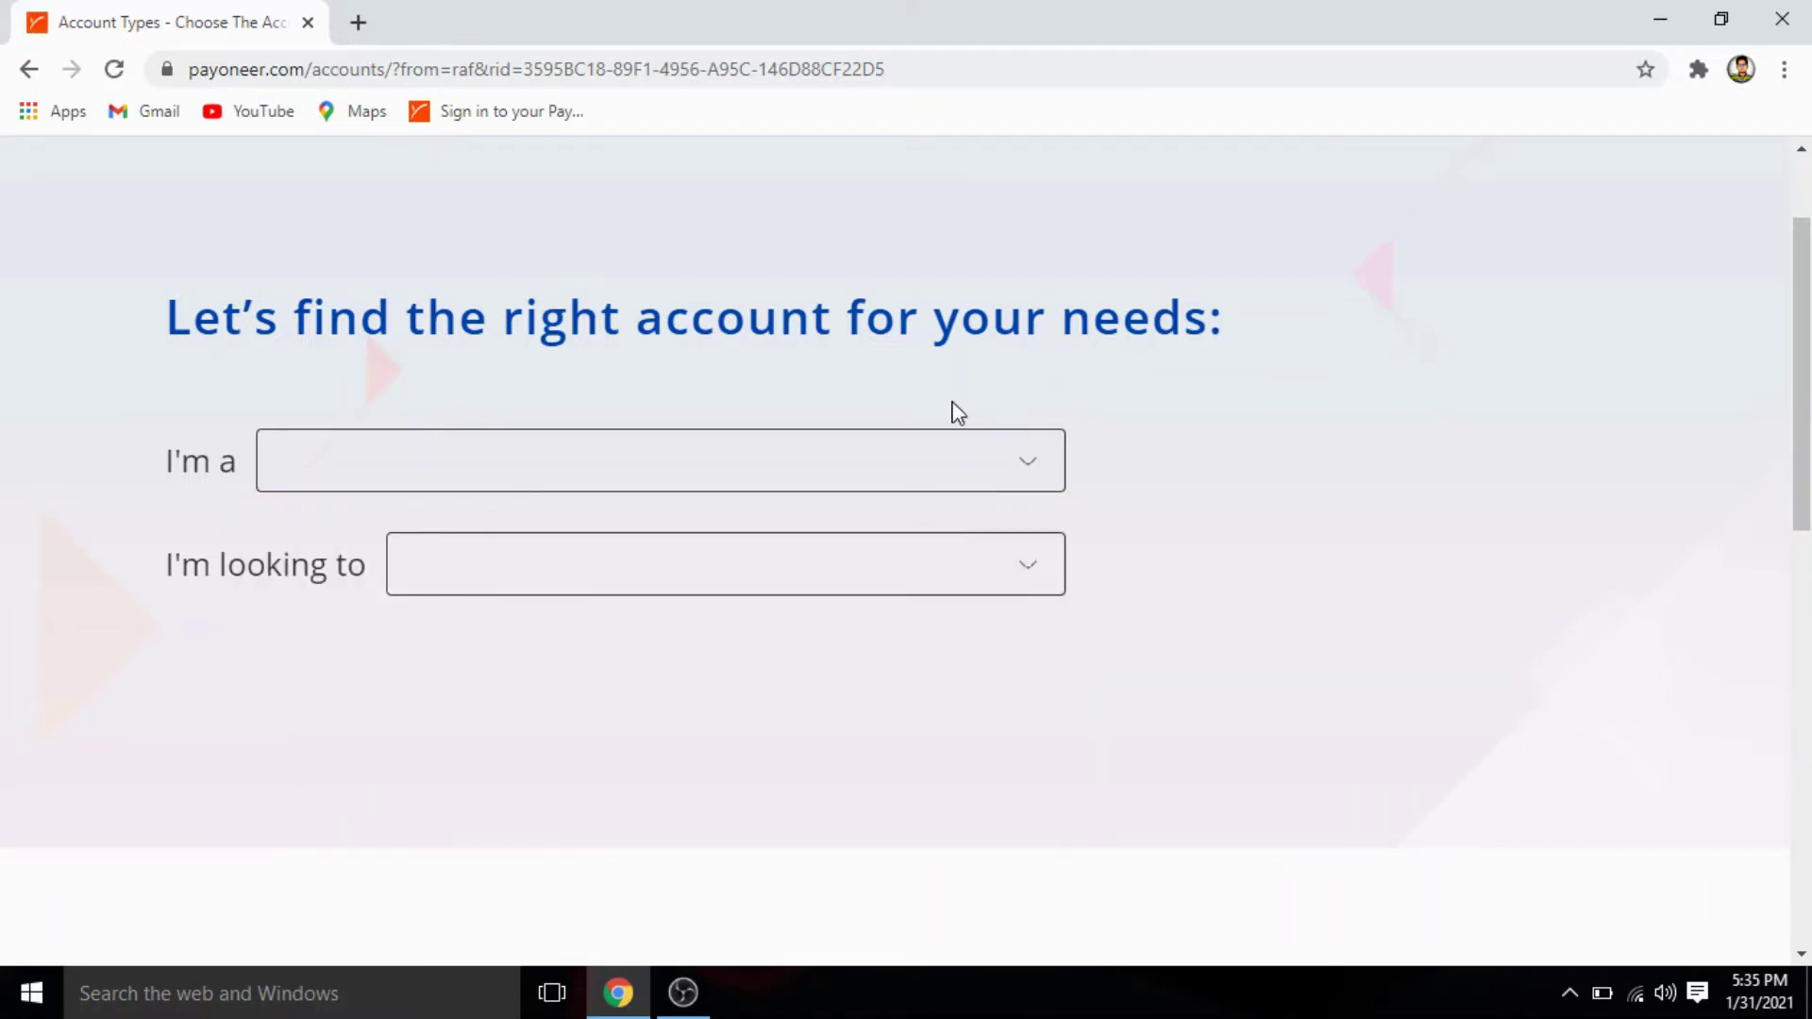
left_click(1041, 477)
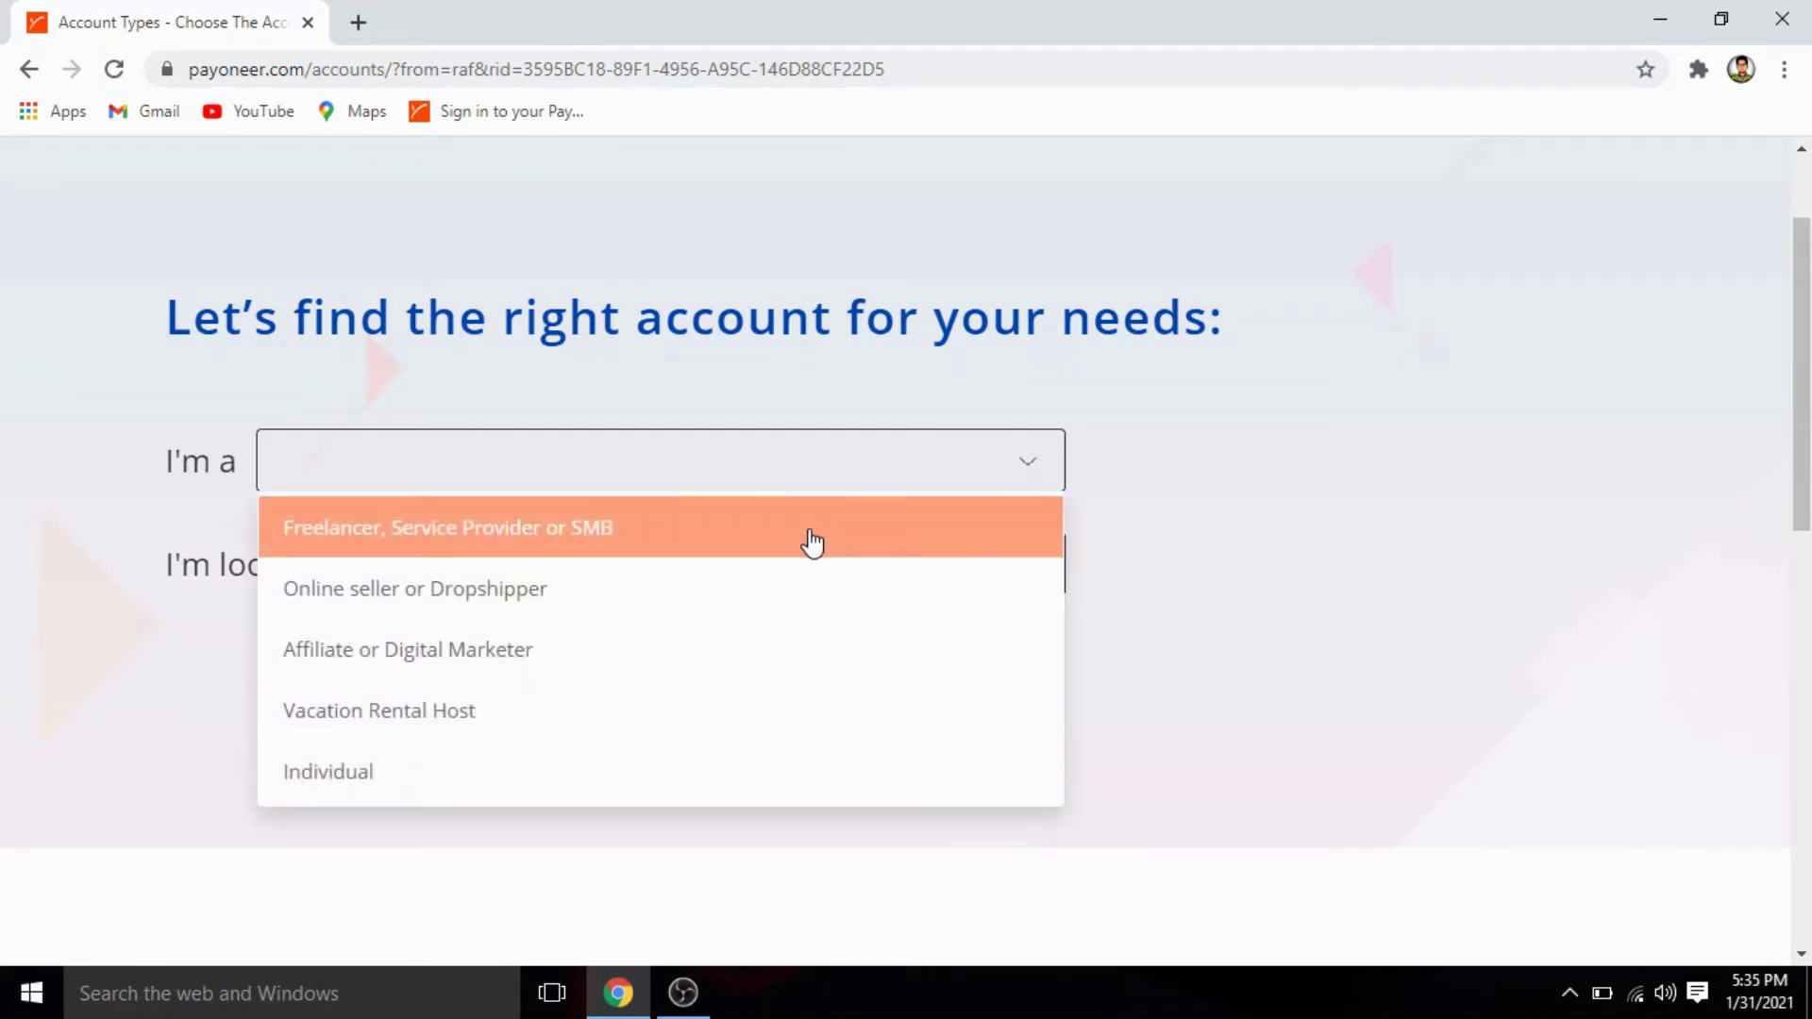
left_click(811, 543)
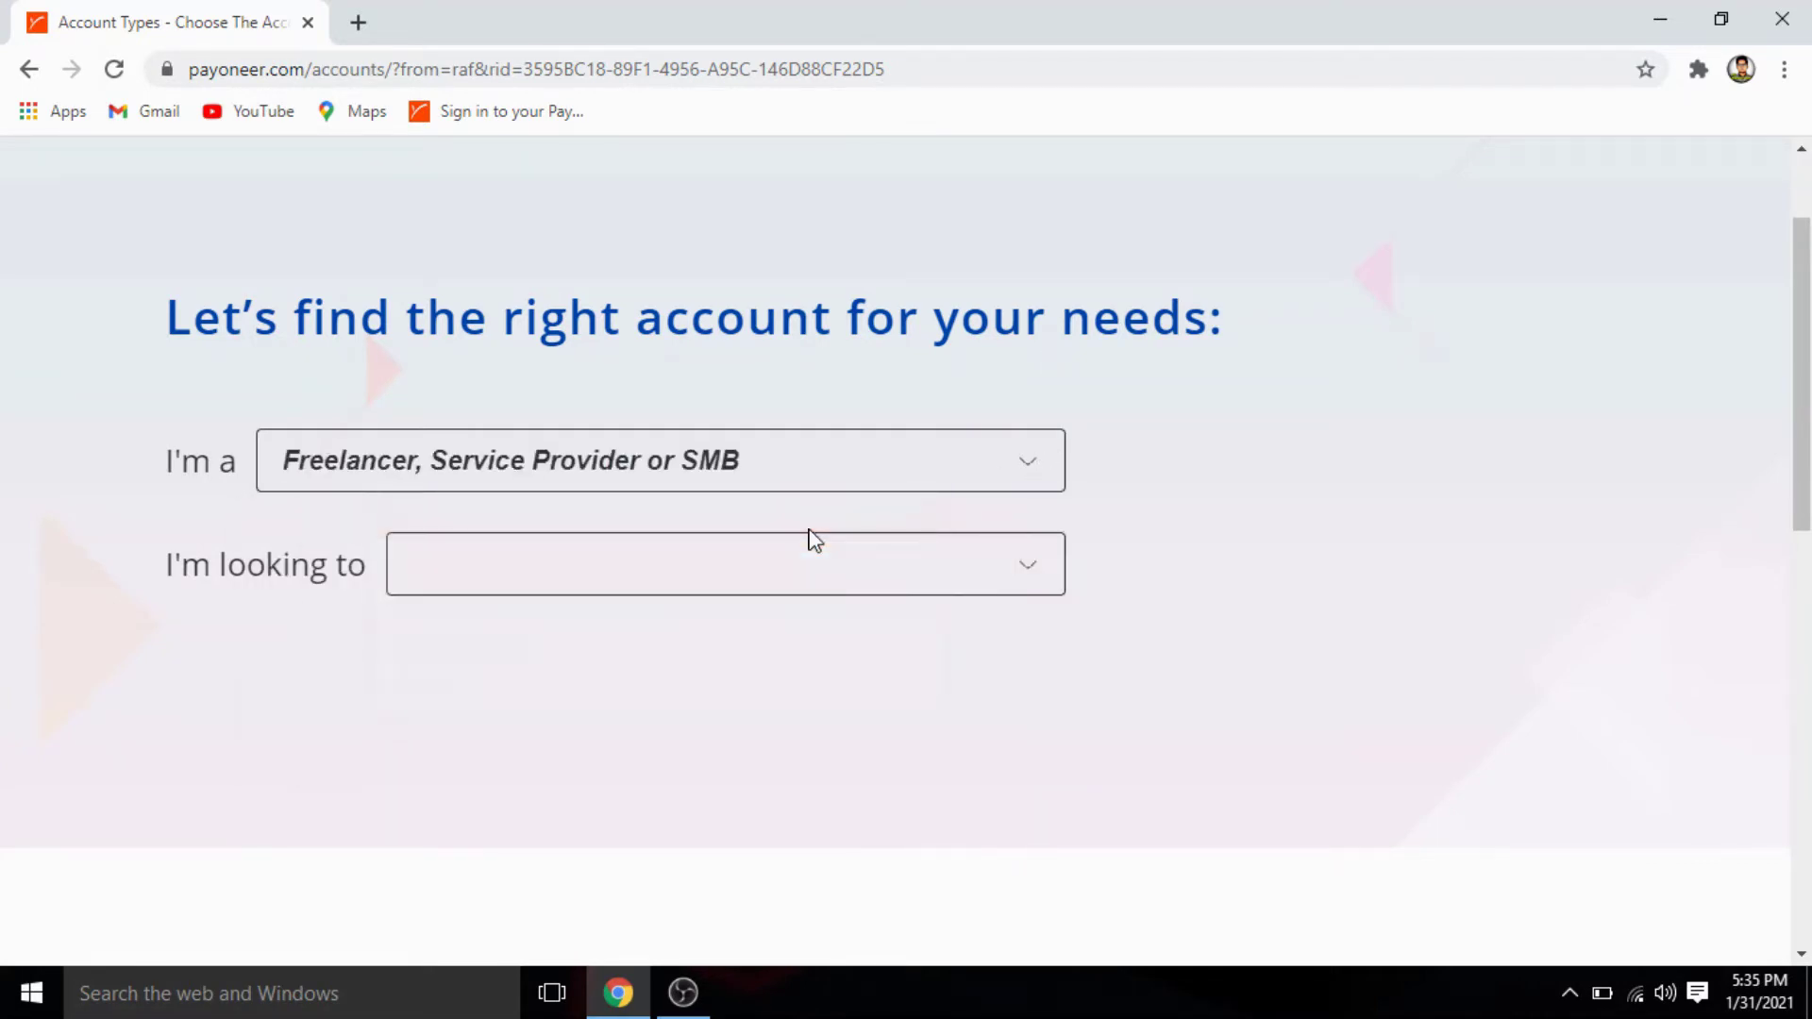
left_click(947, 566)
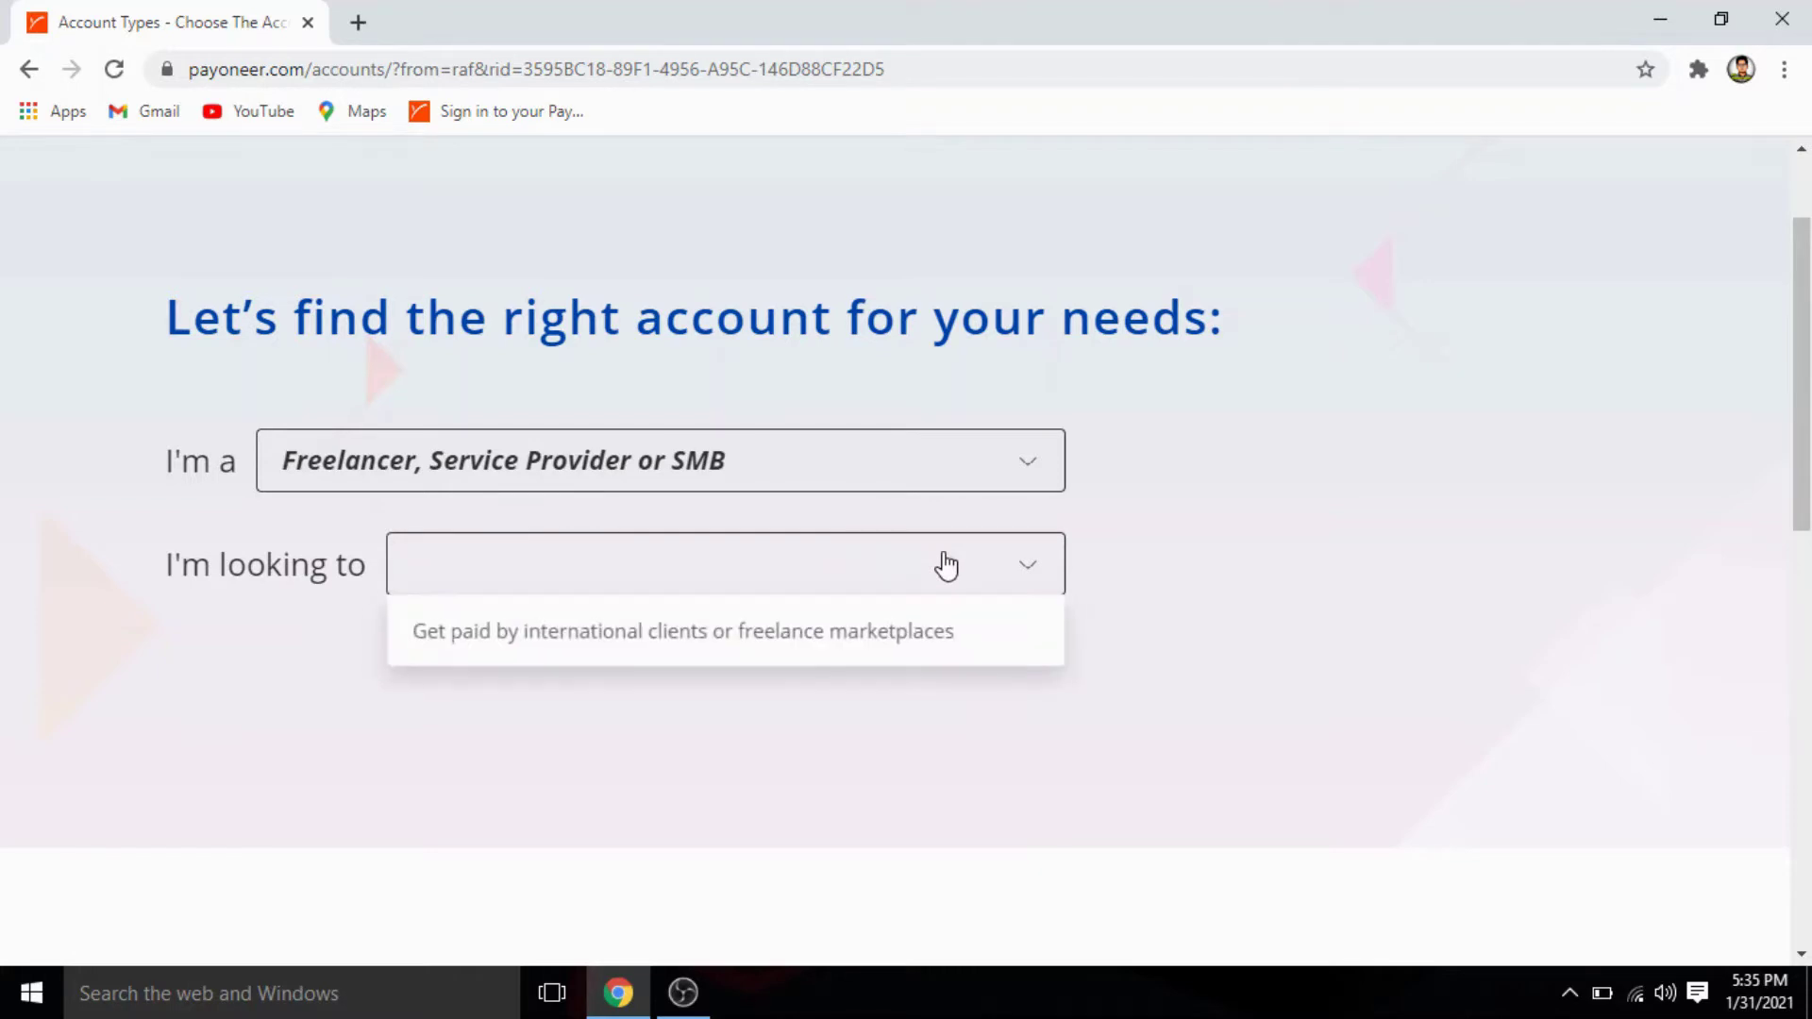
left_click(856, 650)
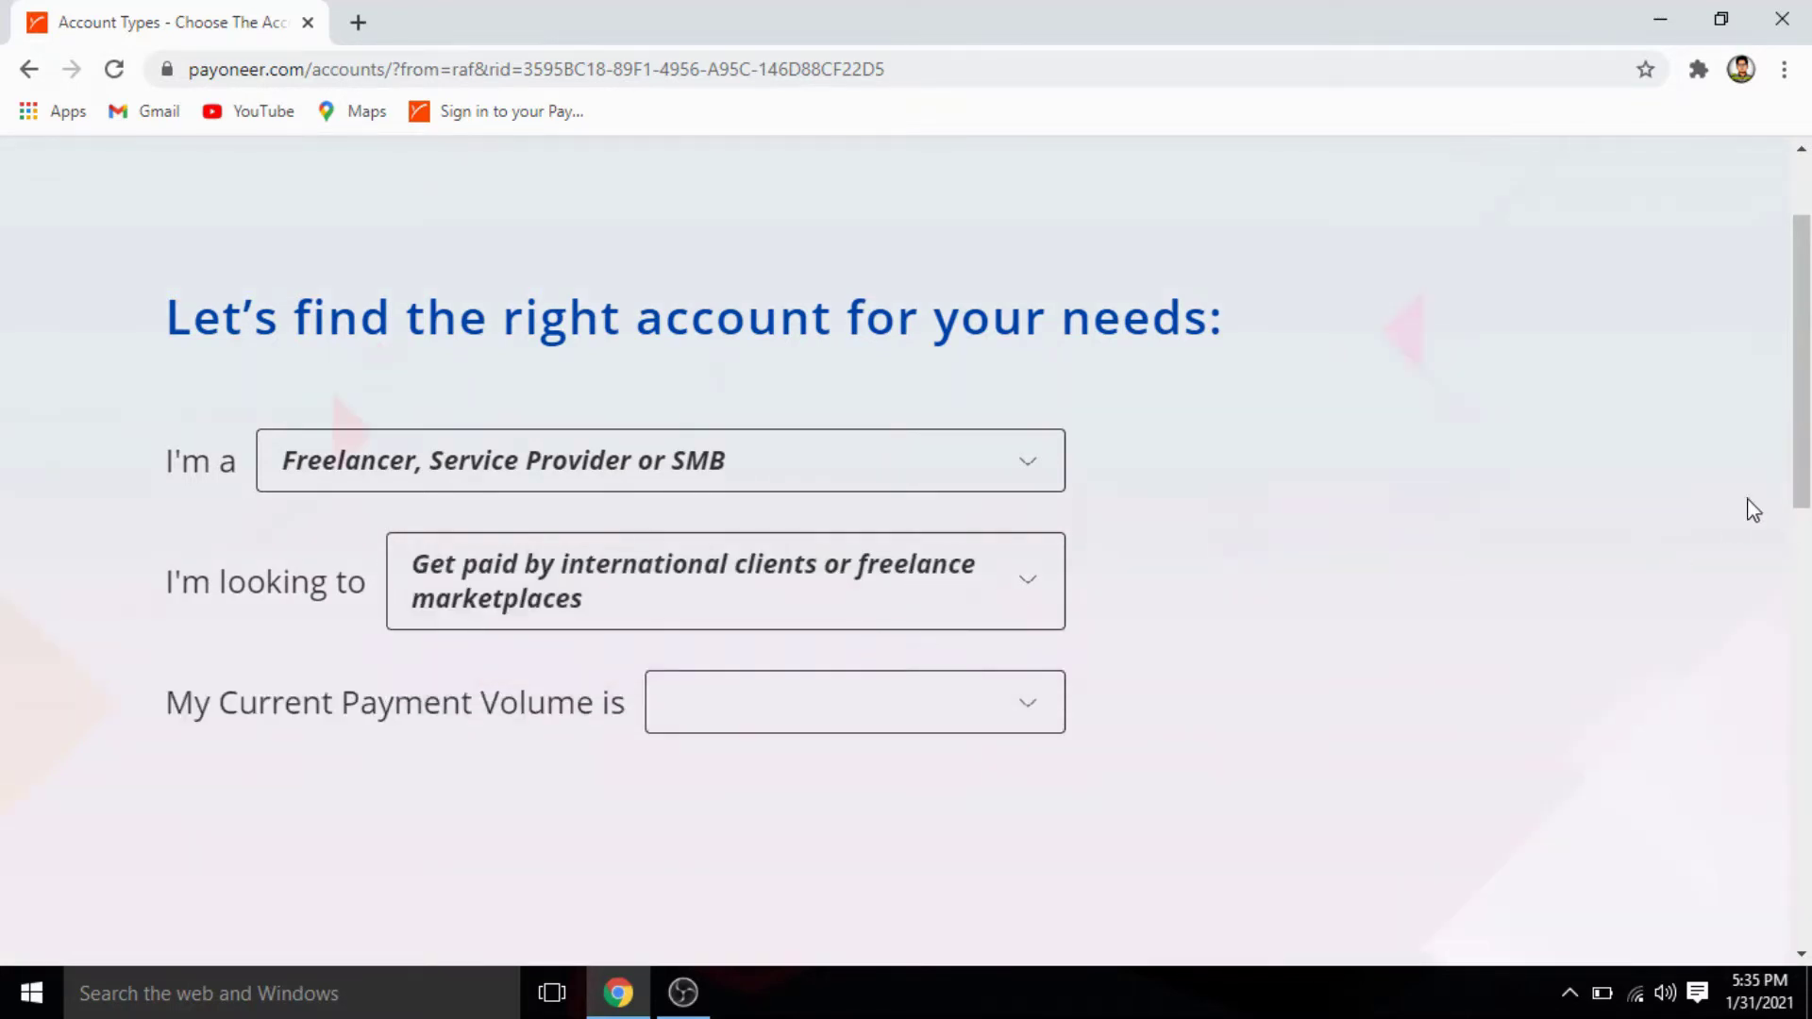
scroll(1801, 472, "down", 2)
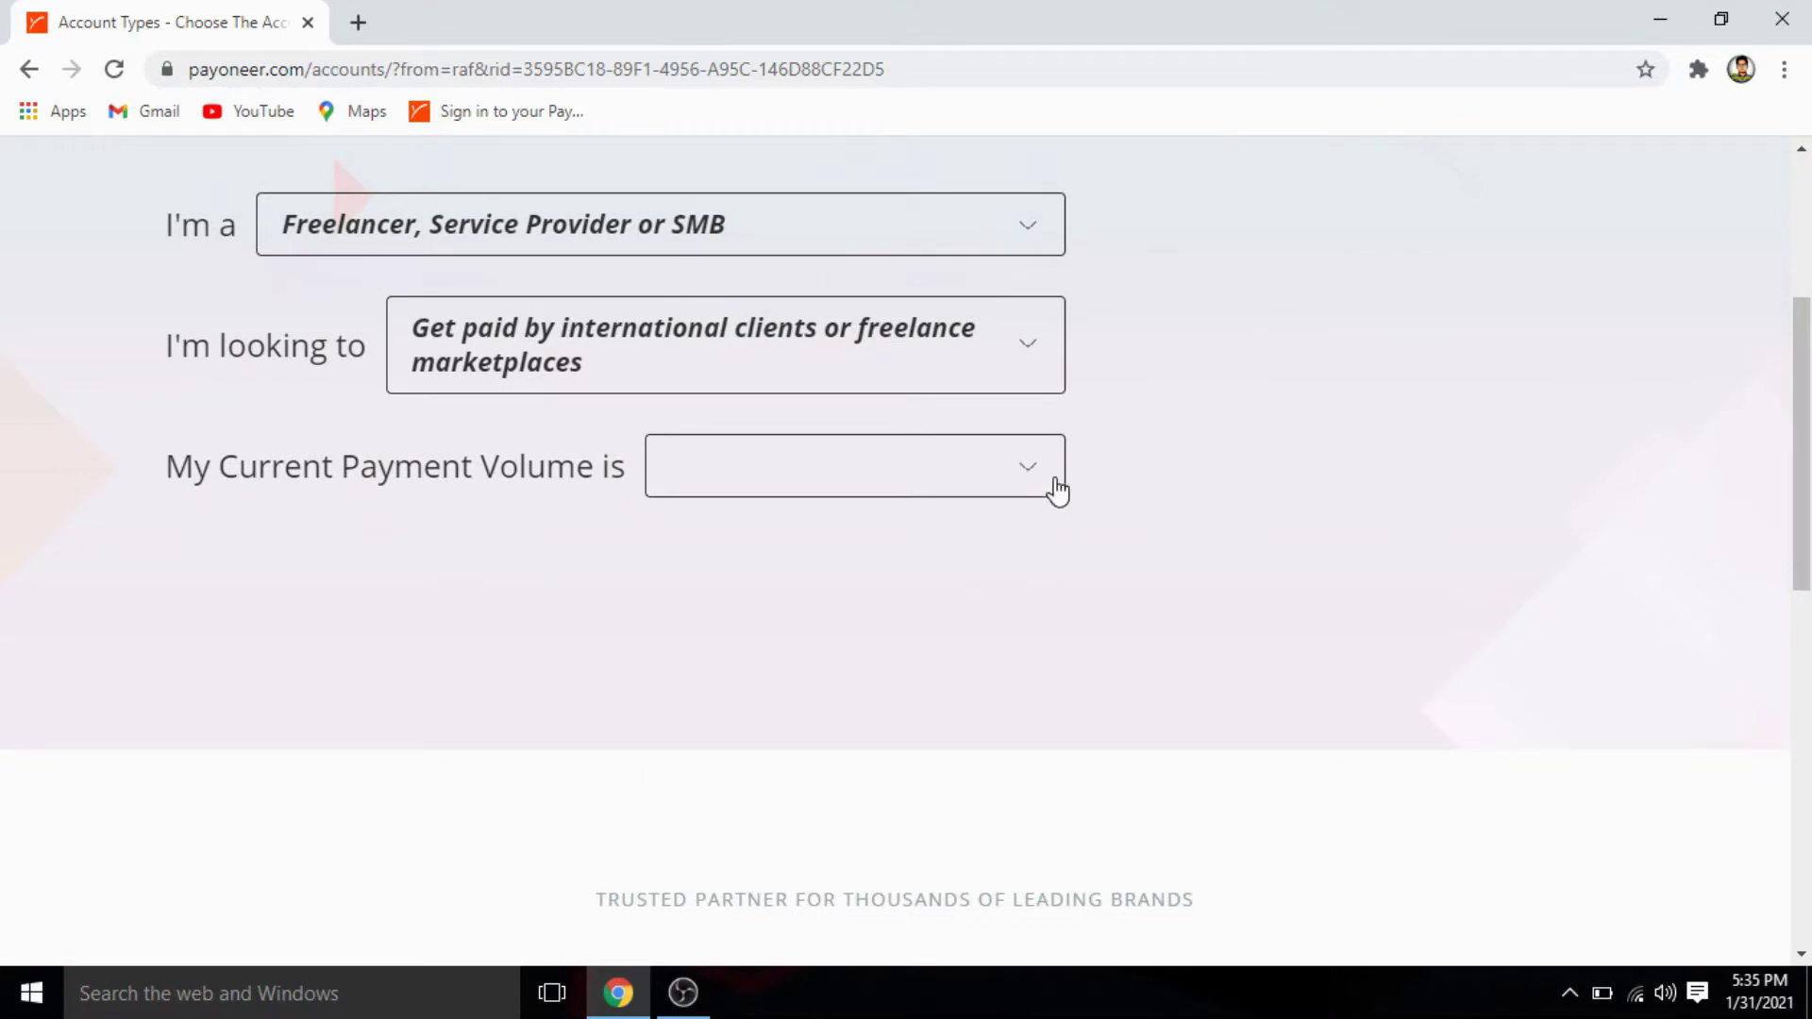
left_click(1034, 458)
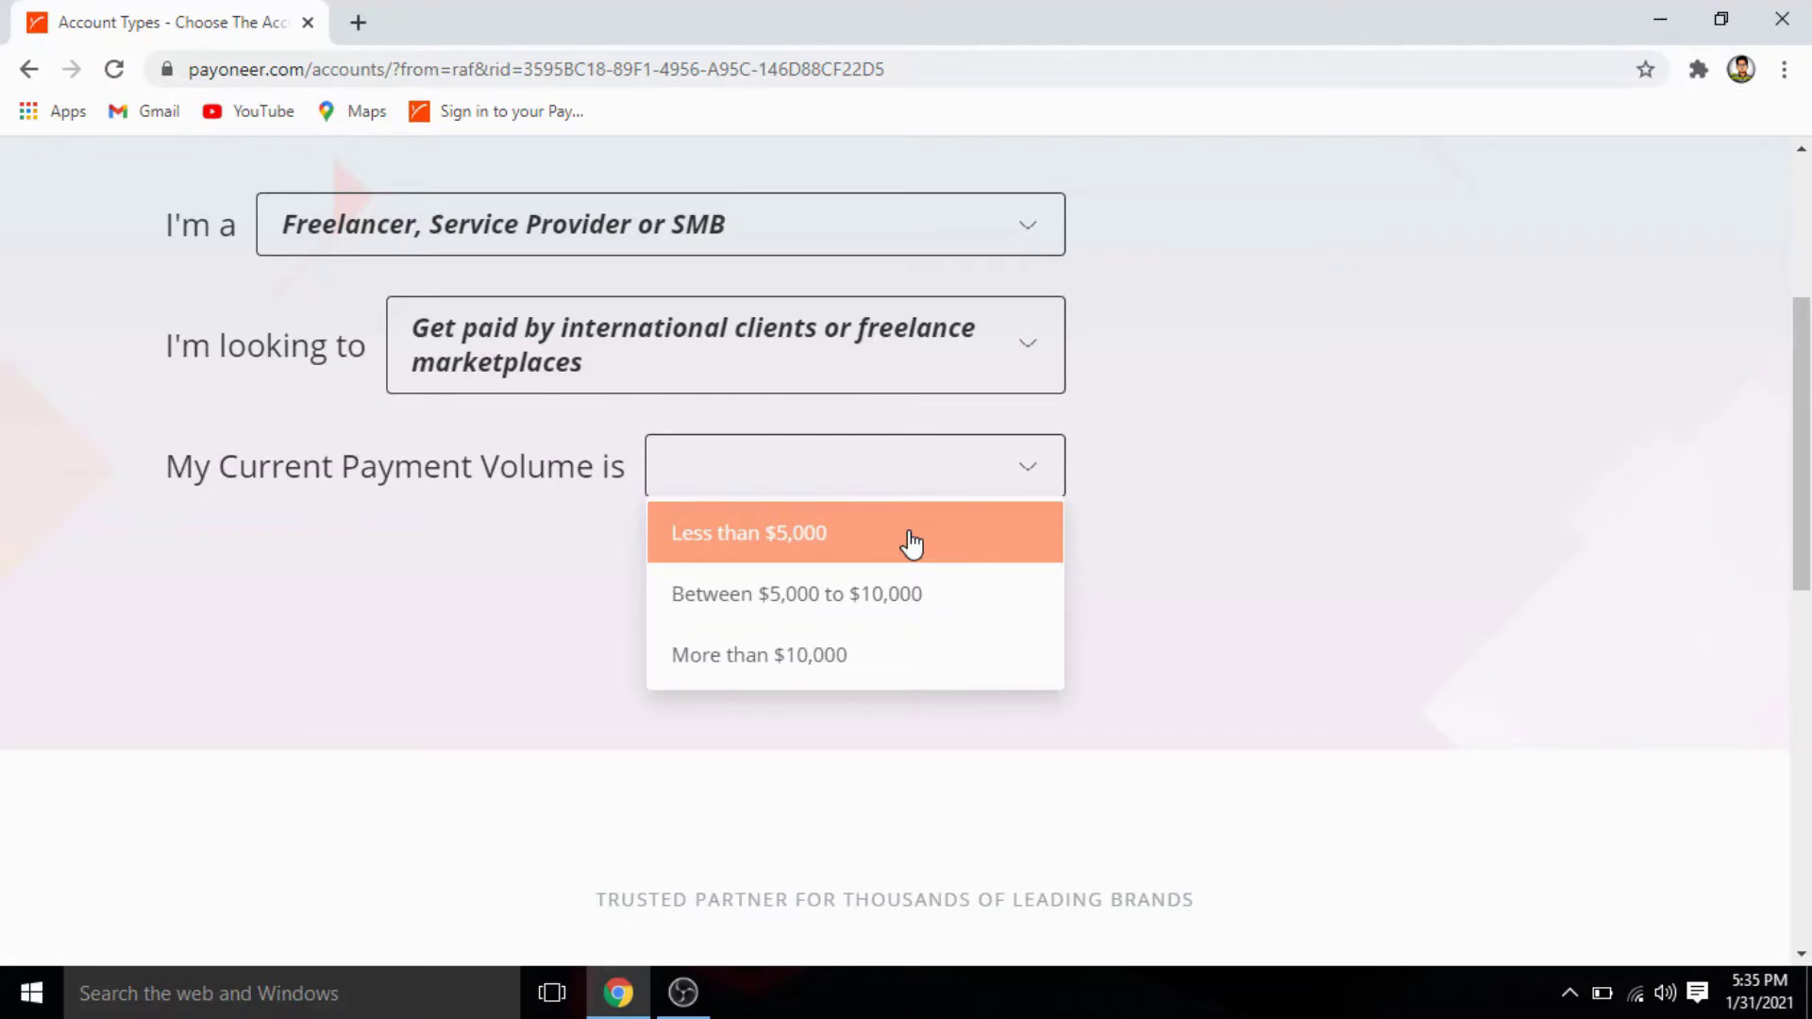
Step: Pick 'Less than $5,000' as payment volume and register for the recommended Freelancer account
left_click(910, 538)
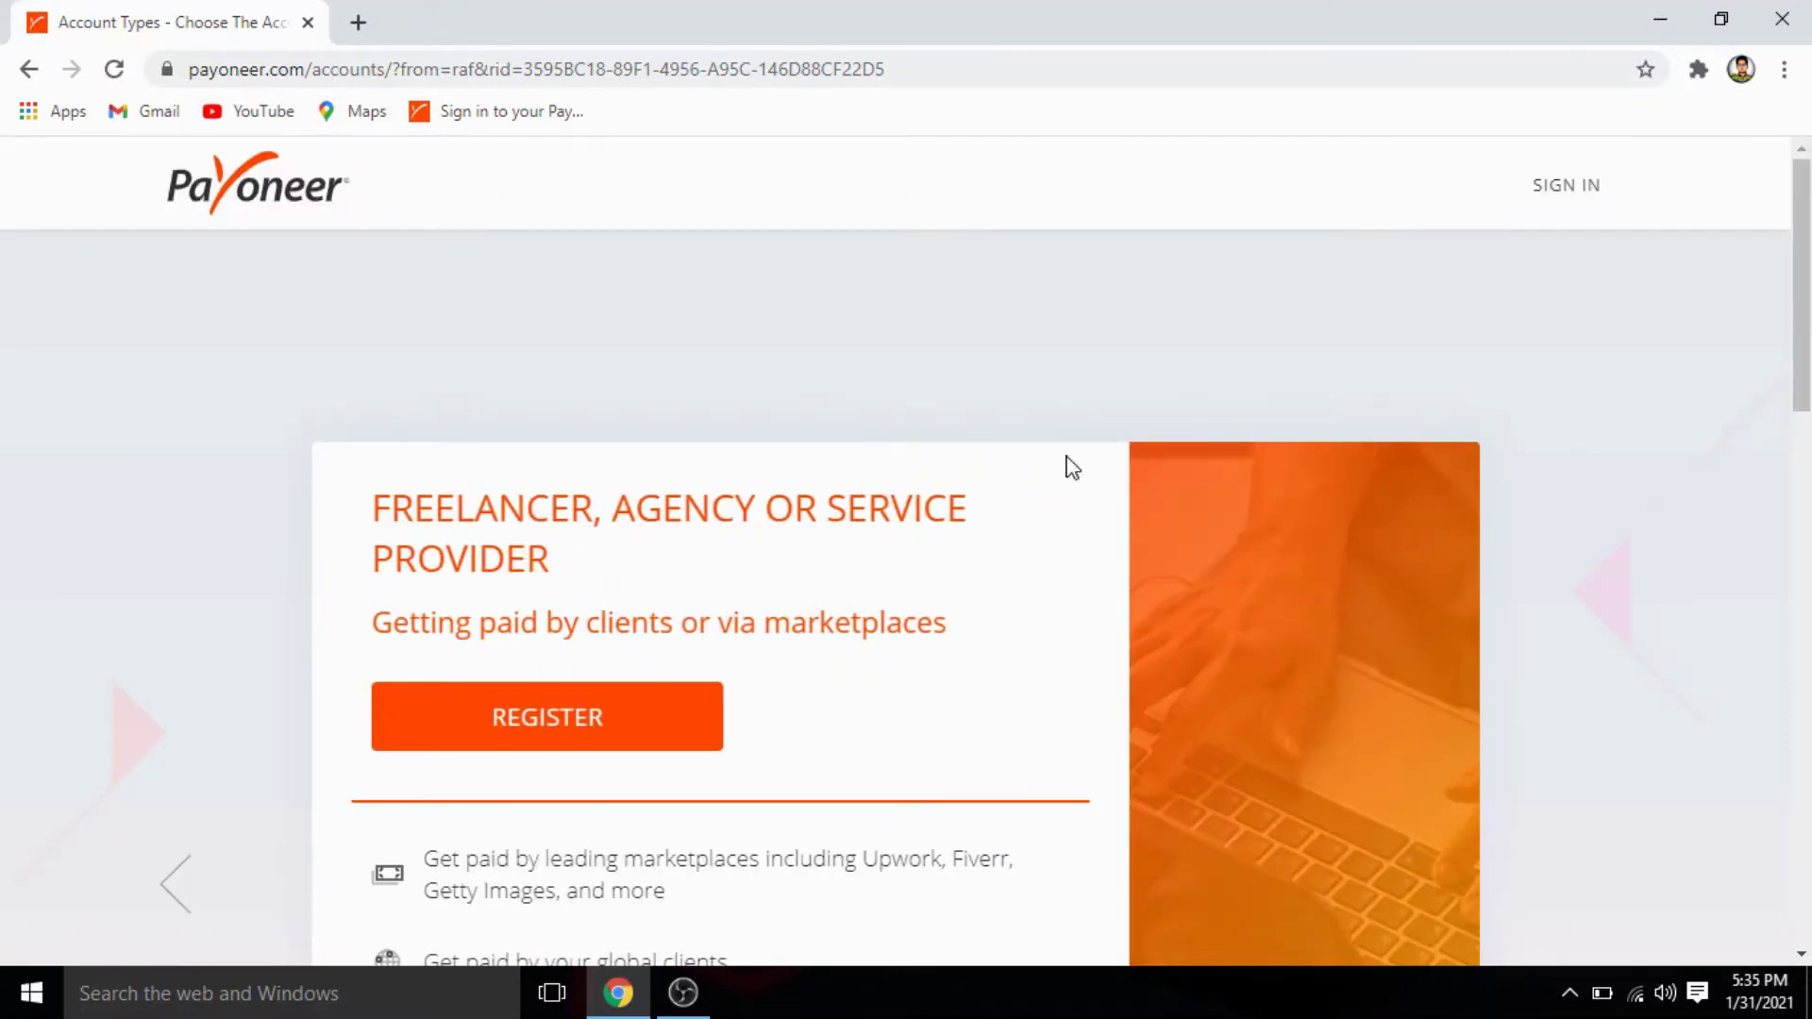
scroll(1071, 466, "down", 3)
scroll(1180, 293, "down", 1)
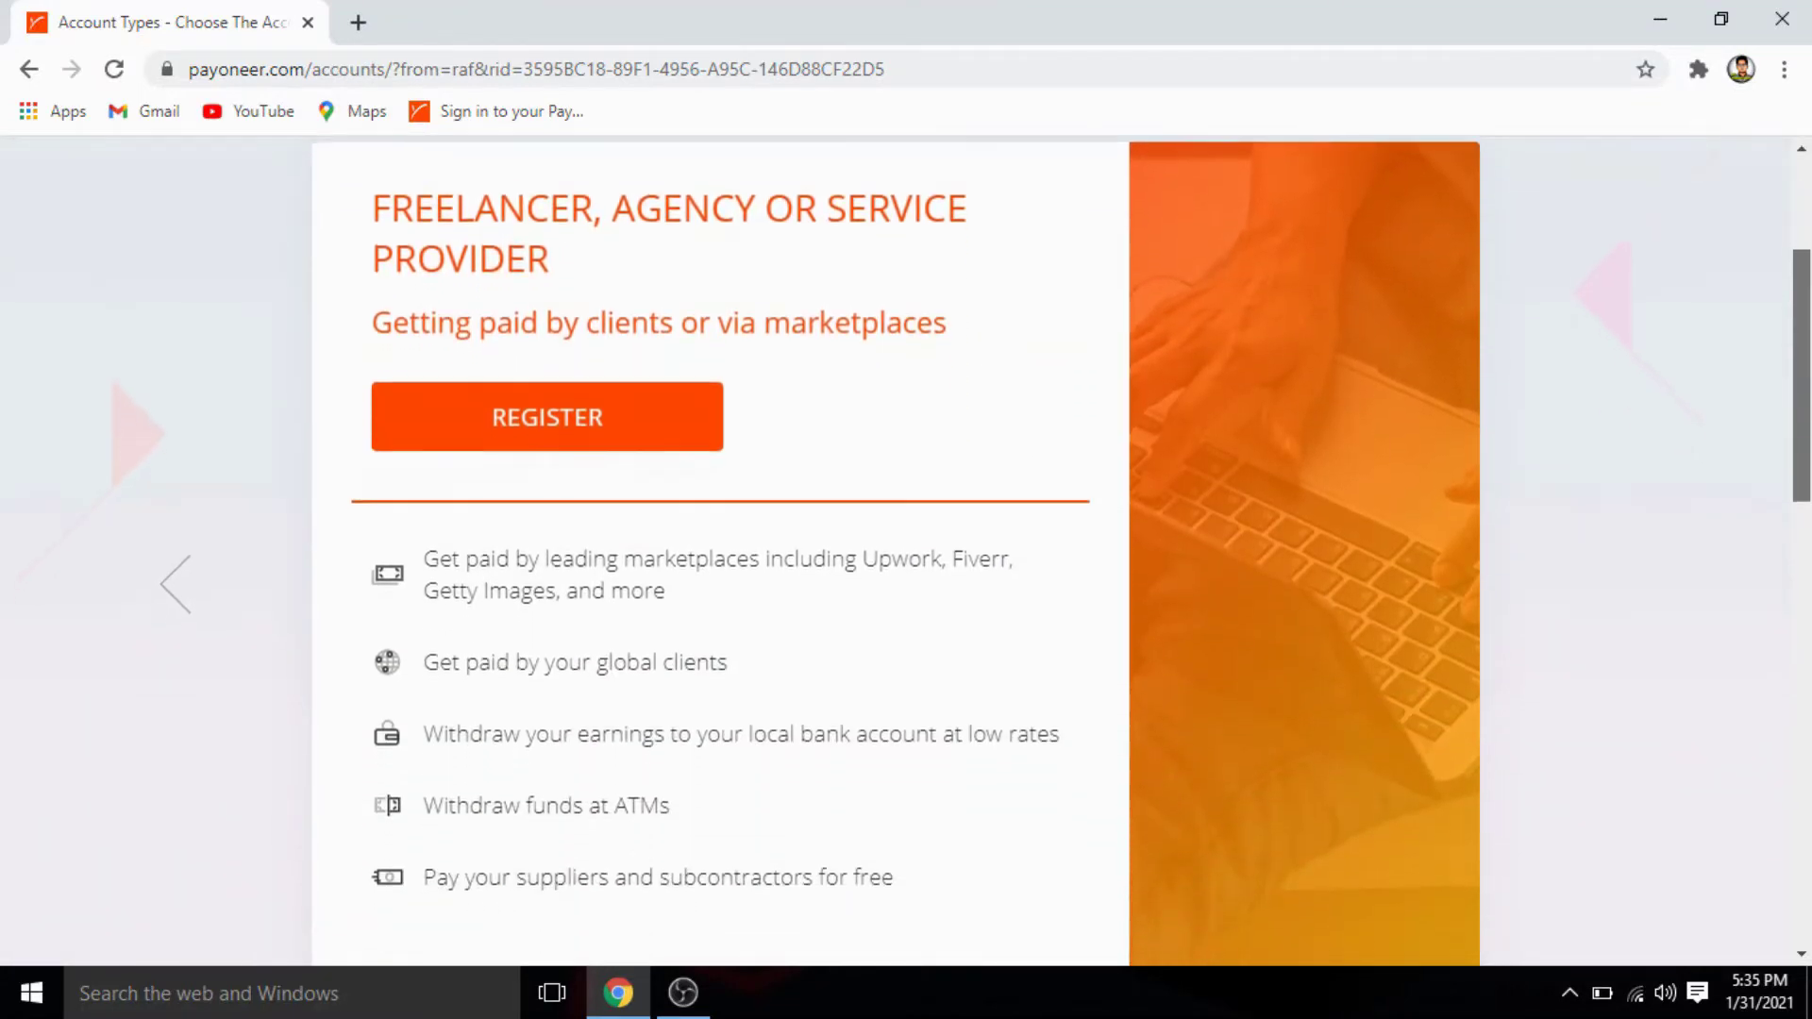
left_click(630, 408)
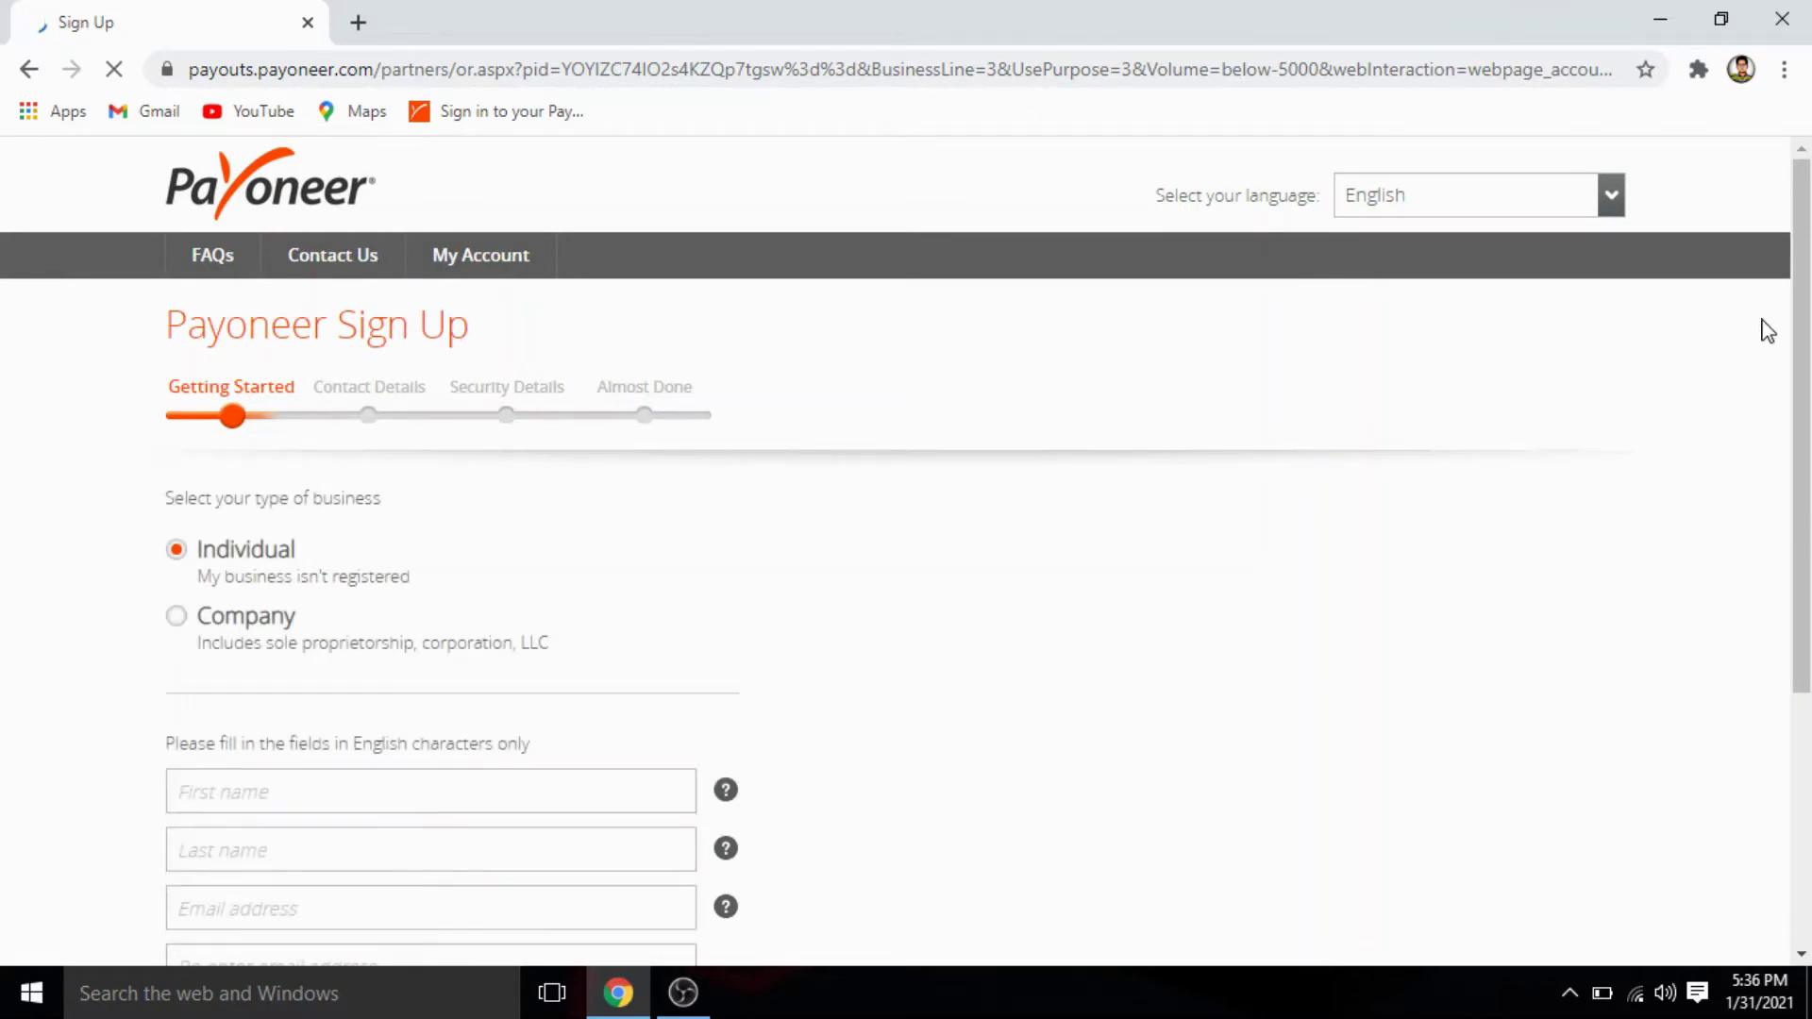
Step: Enter the applicant's first name and last name on the Individual sign-up form
scroll(1798, 340, "down", 1)
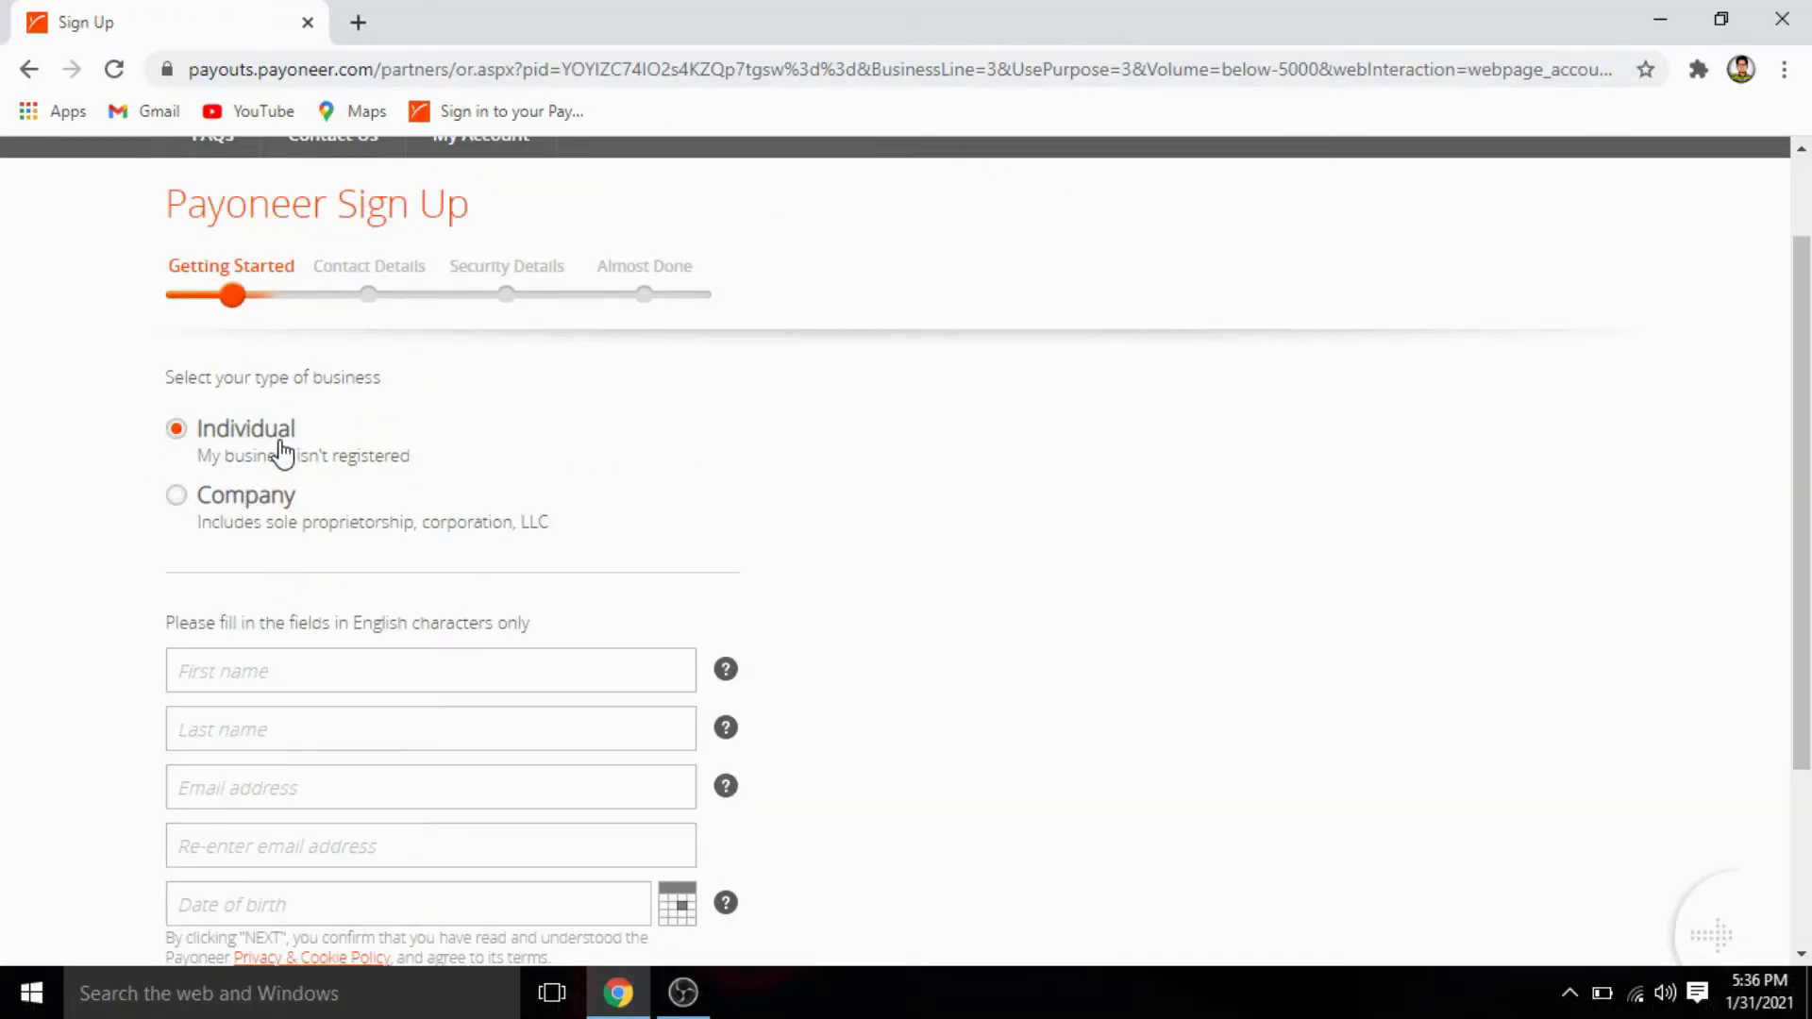
left_click(278, 686)
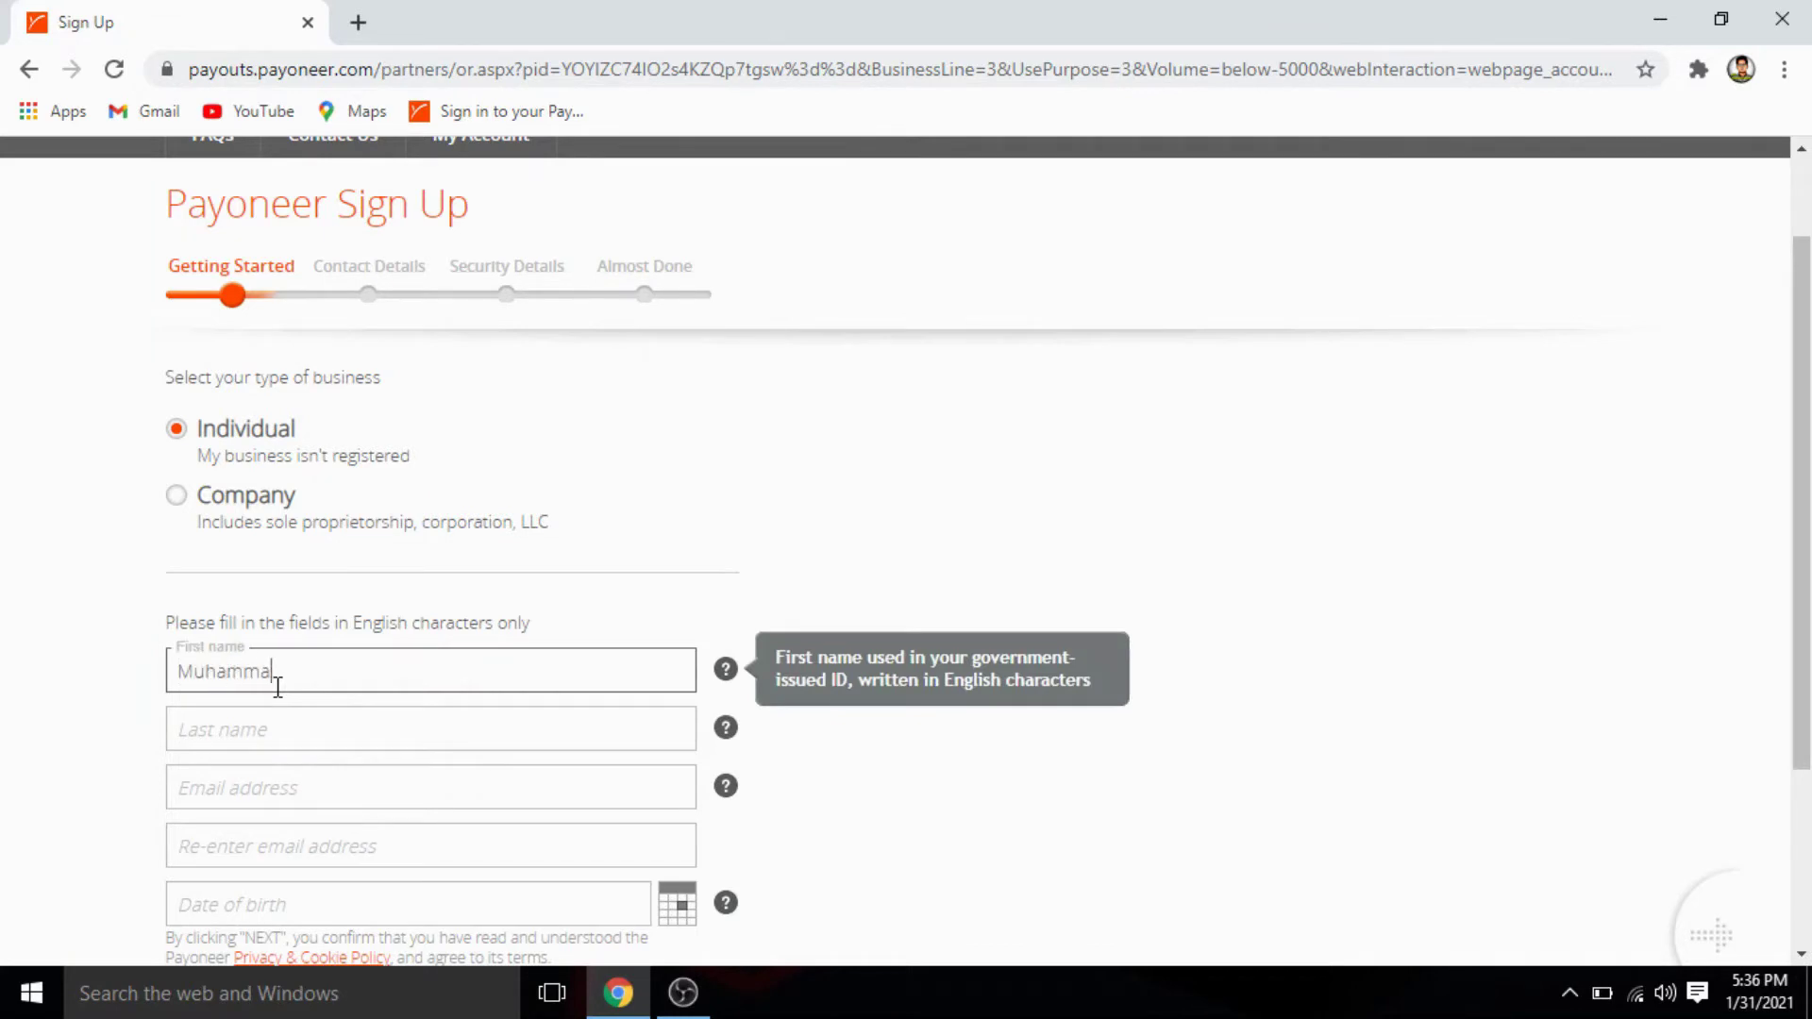
left_click(281, 737)
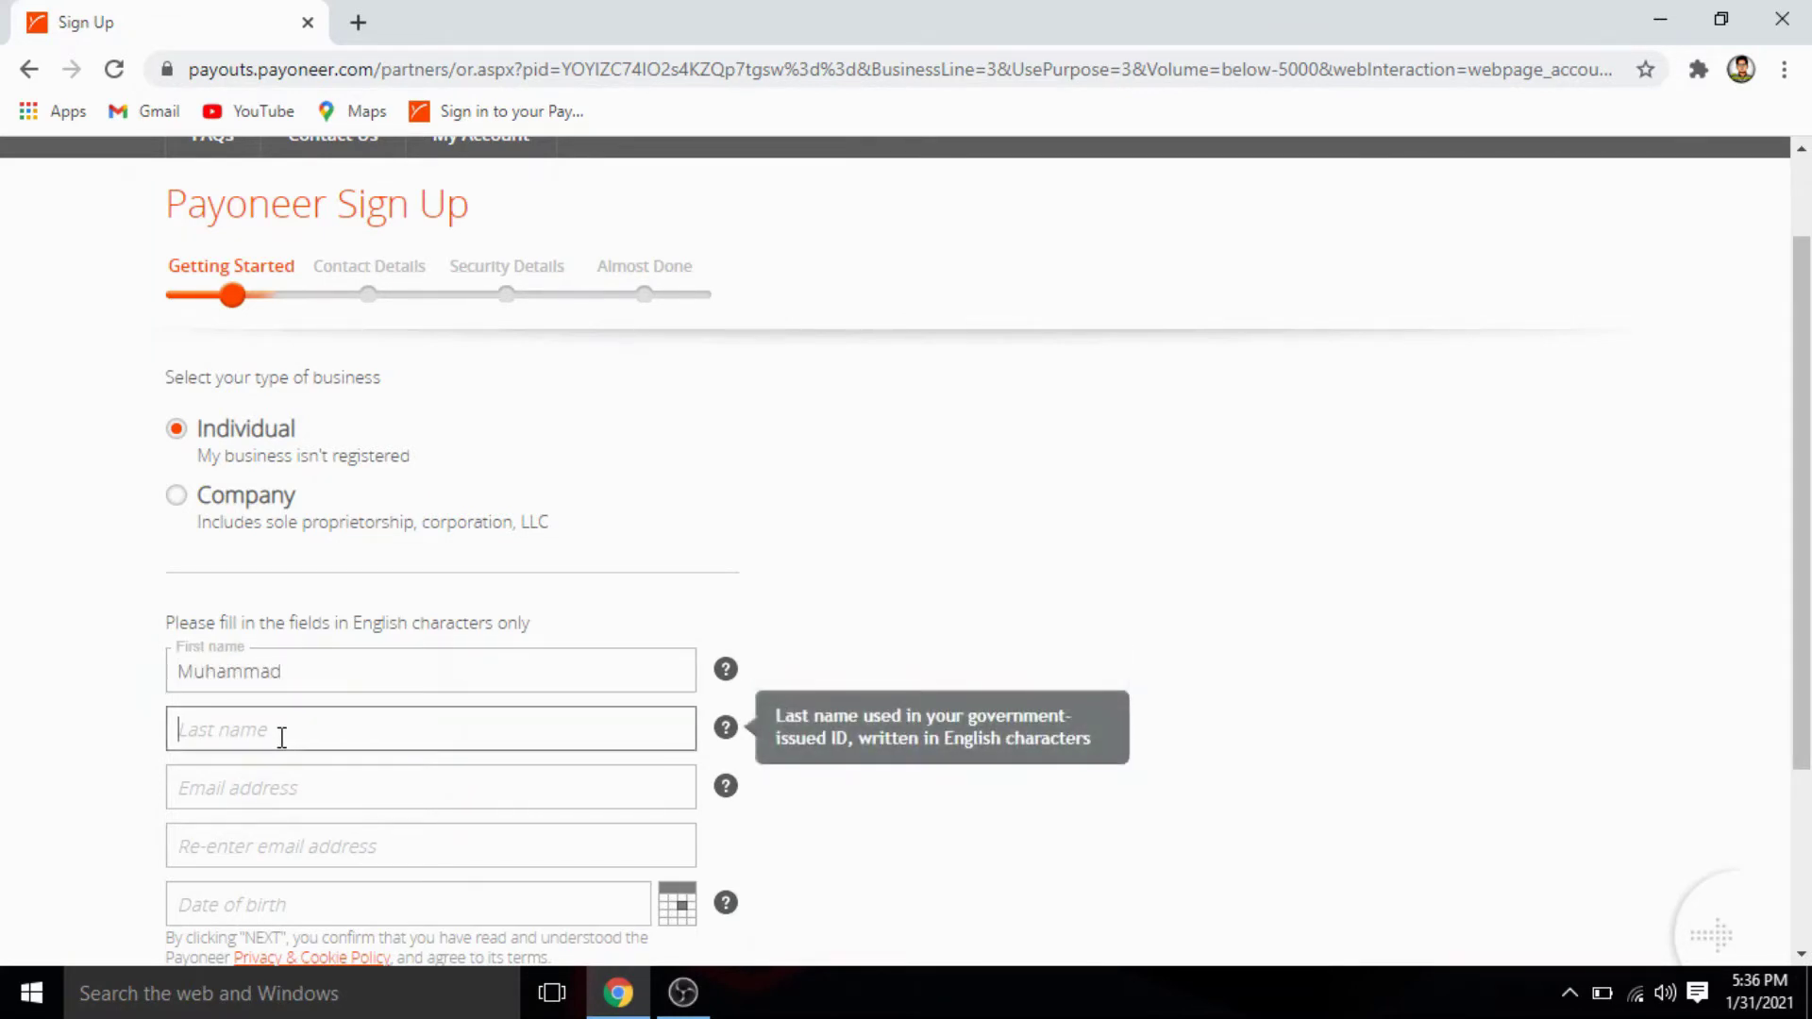
Step: Enter the applicant's e-mail address
scroll(1281, 594, "down", 1)
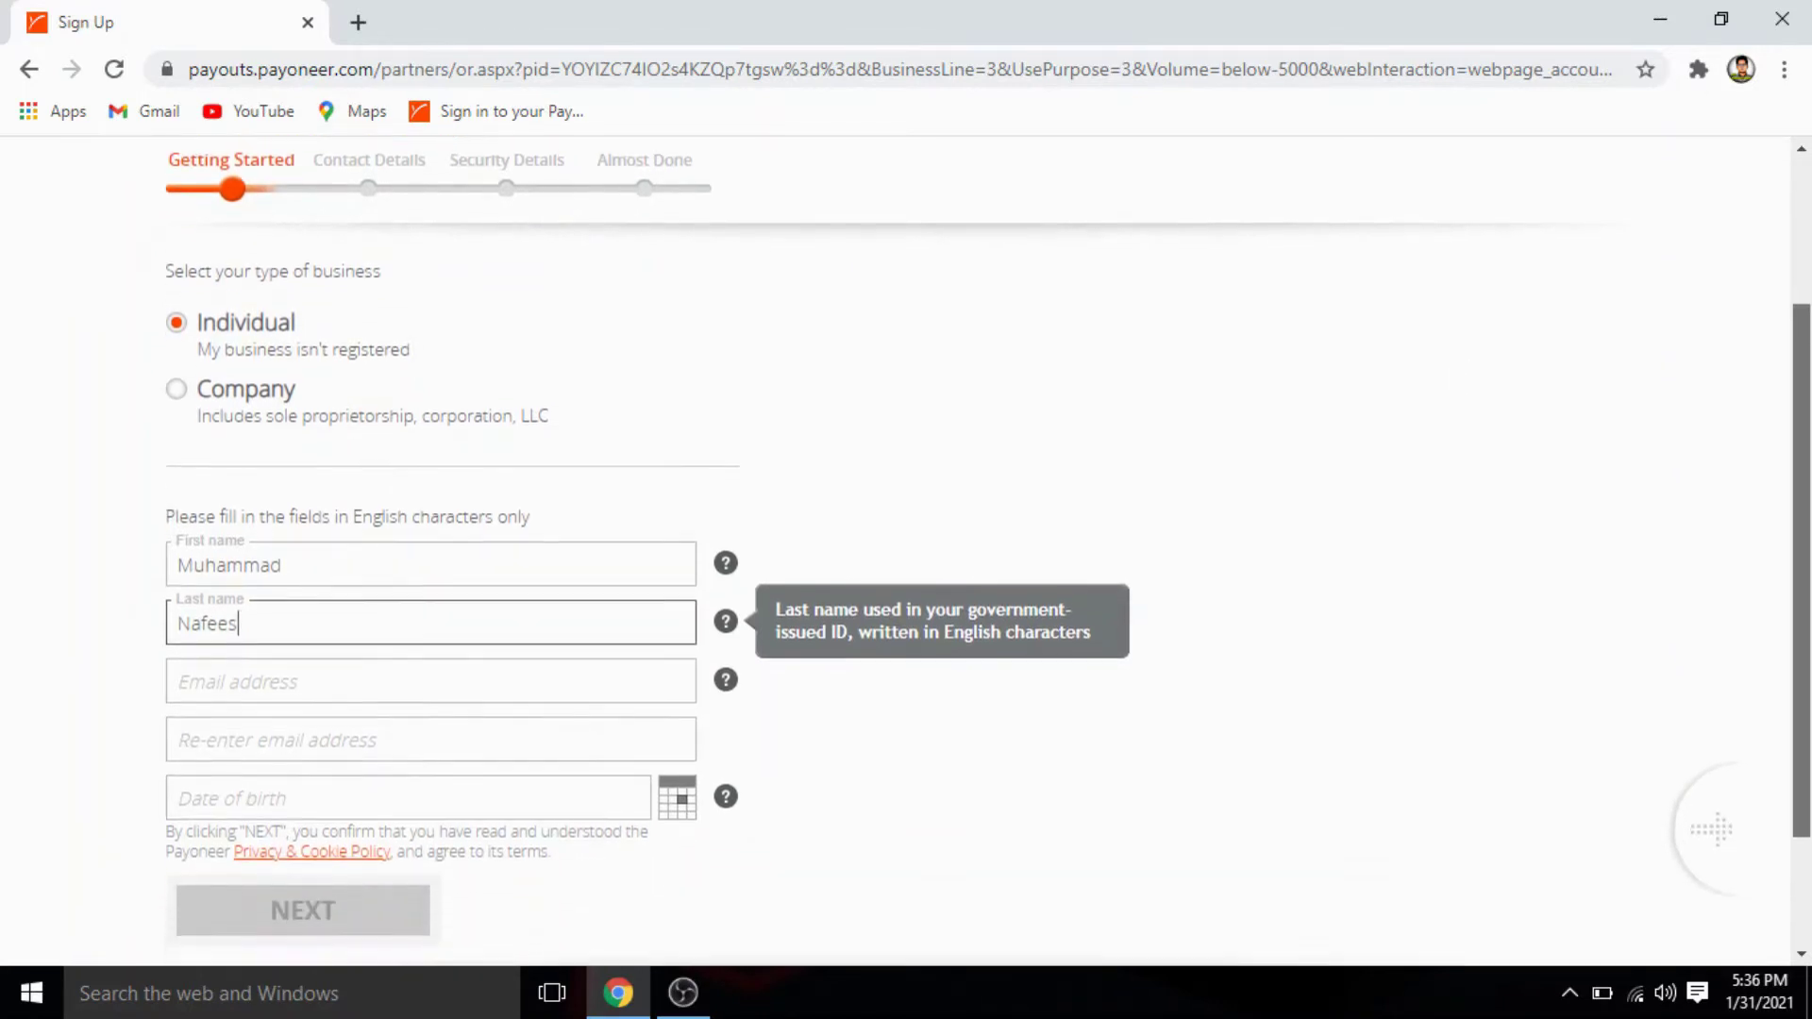
scroll(966, 599, "down", 1)
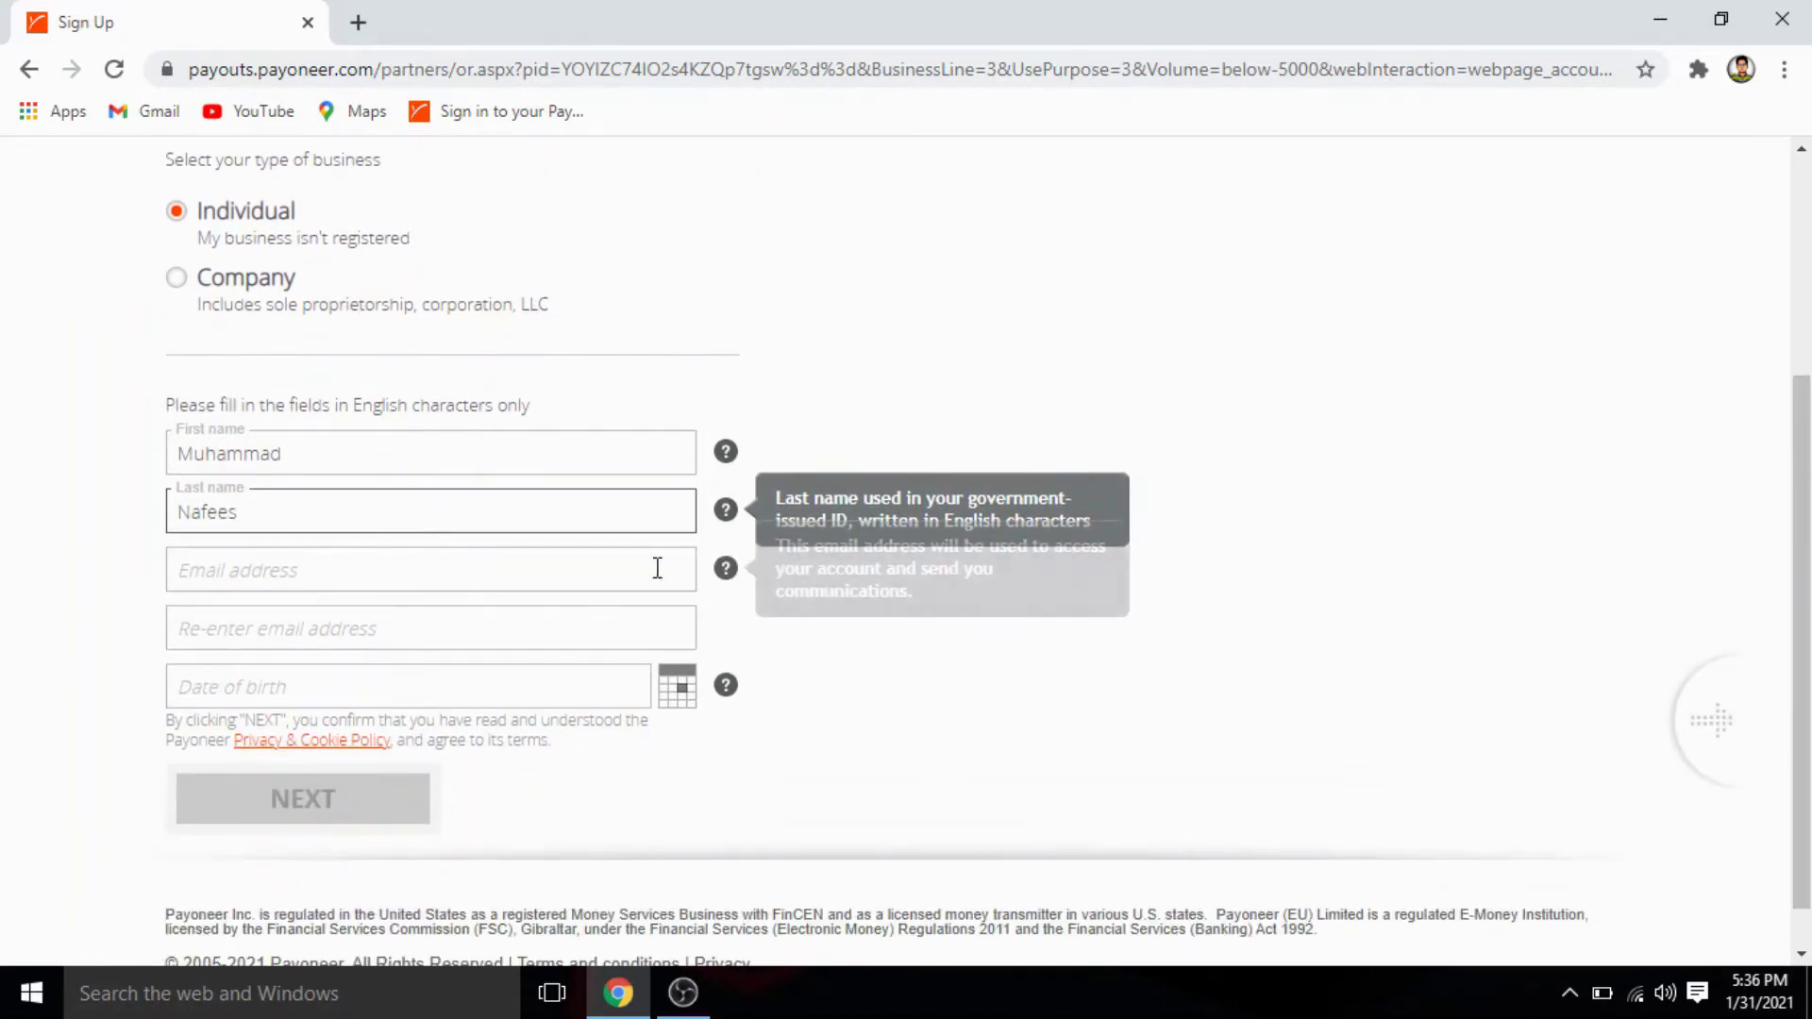
left_click(658, 568)
type("NAFEE")
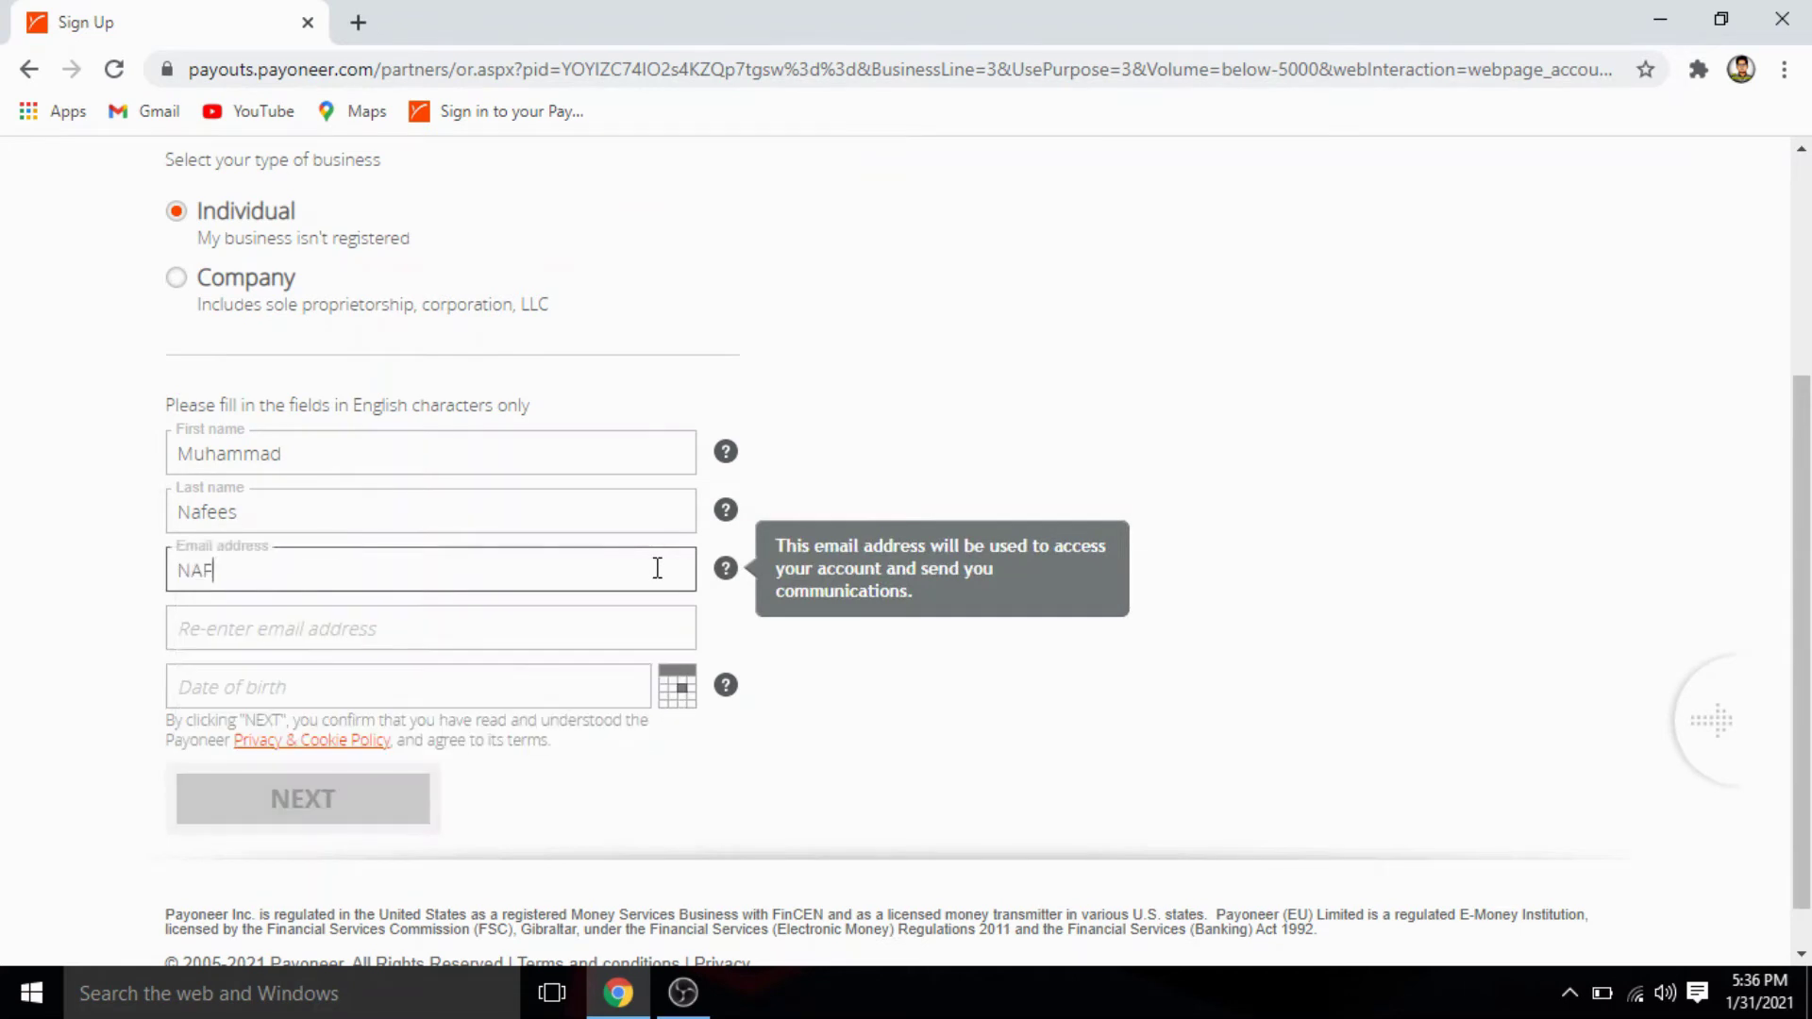
key("BackSpace")
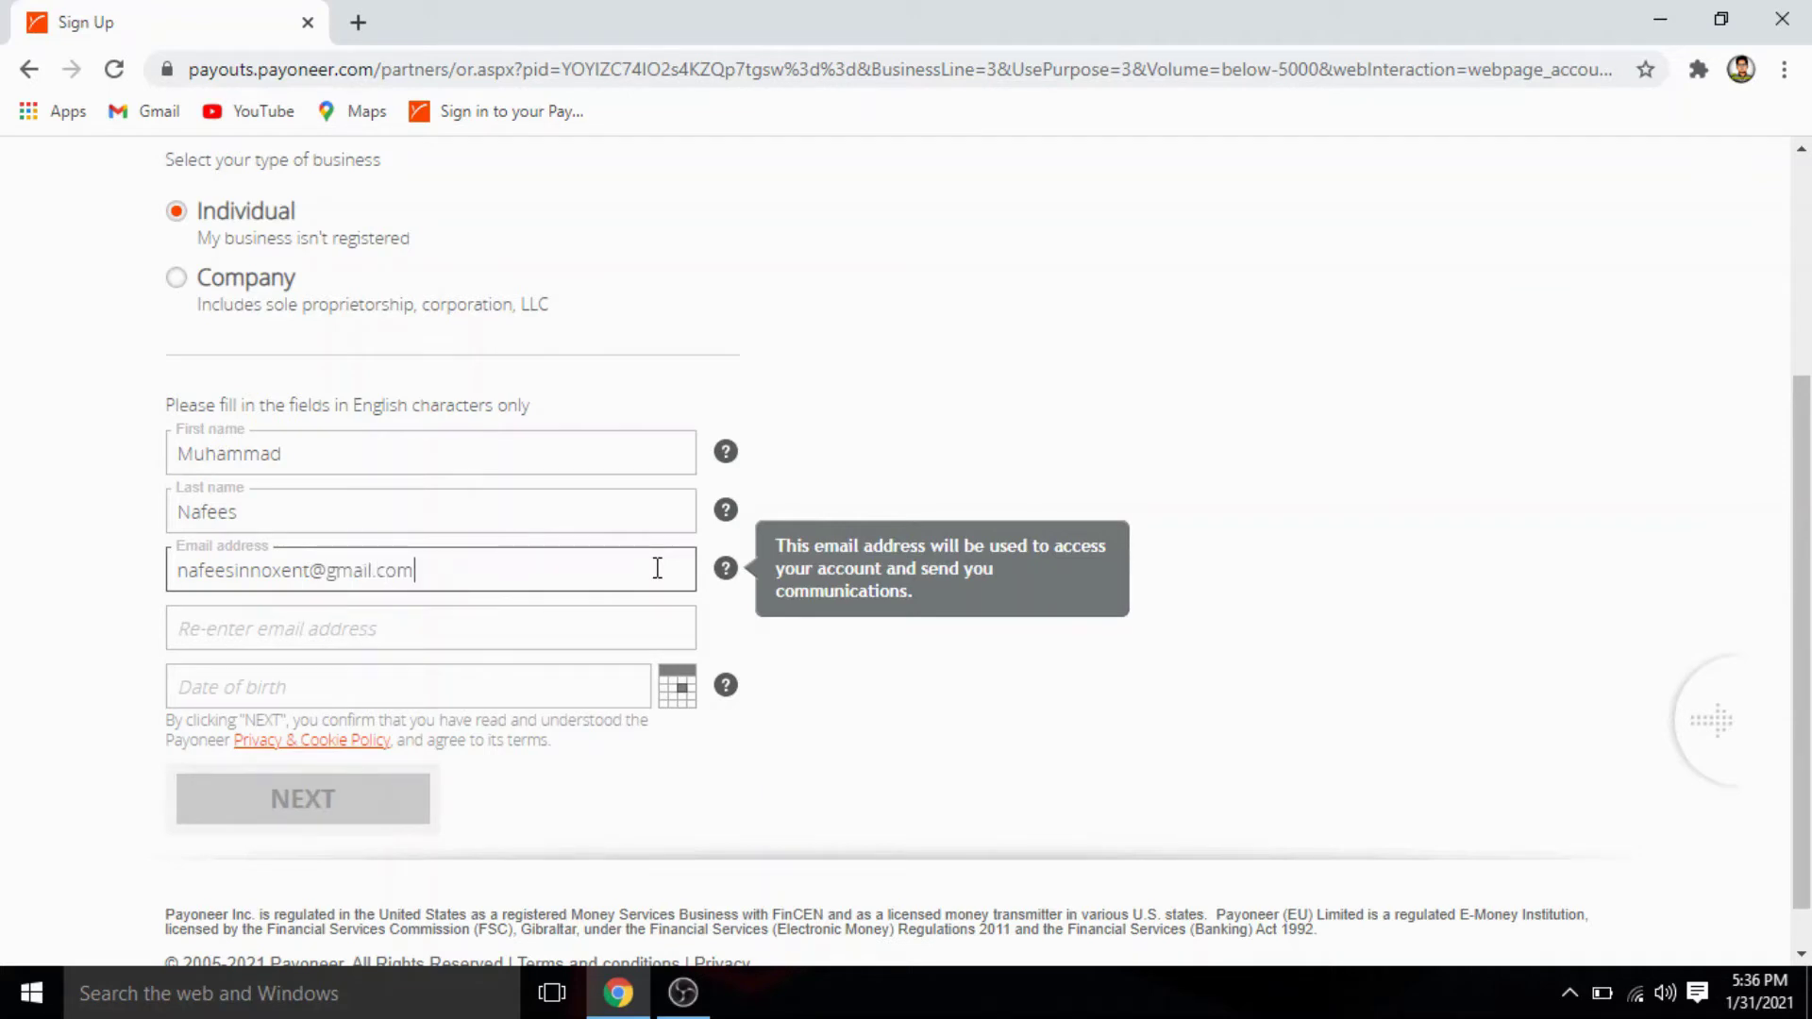
left_click(538, 637)
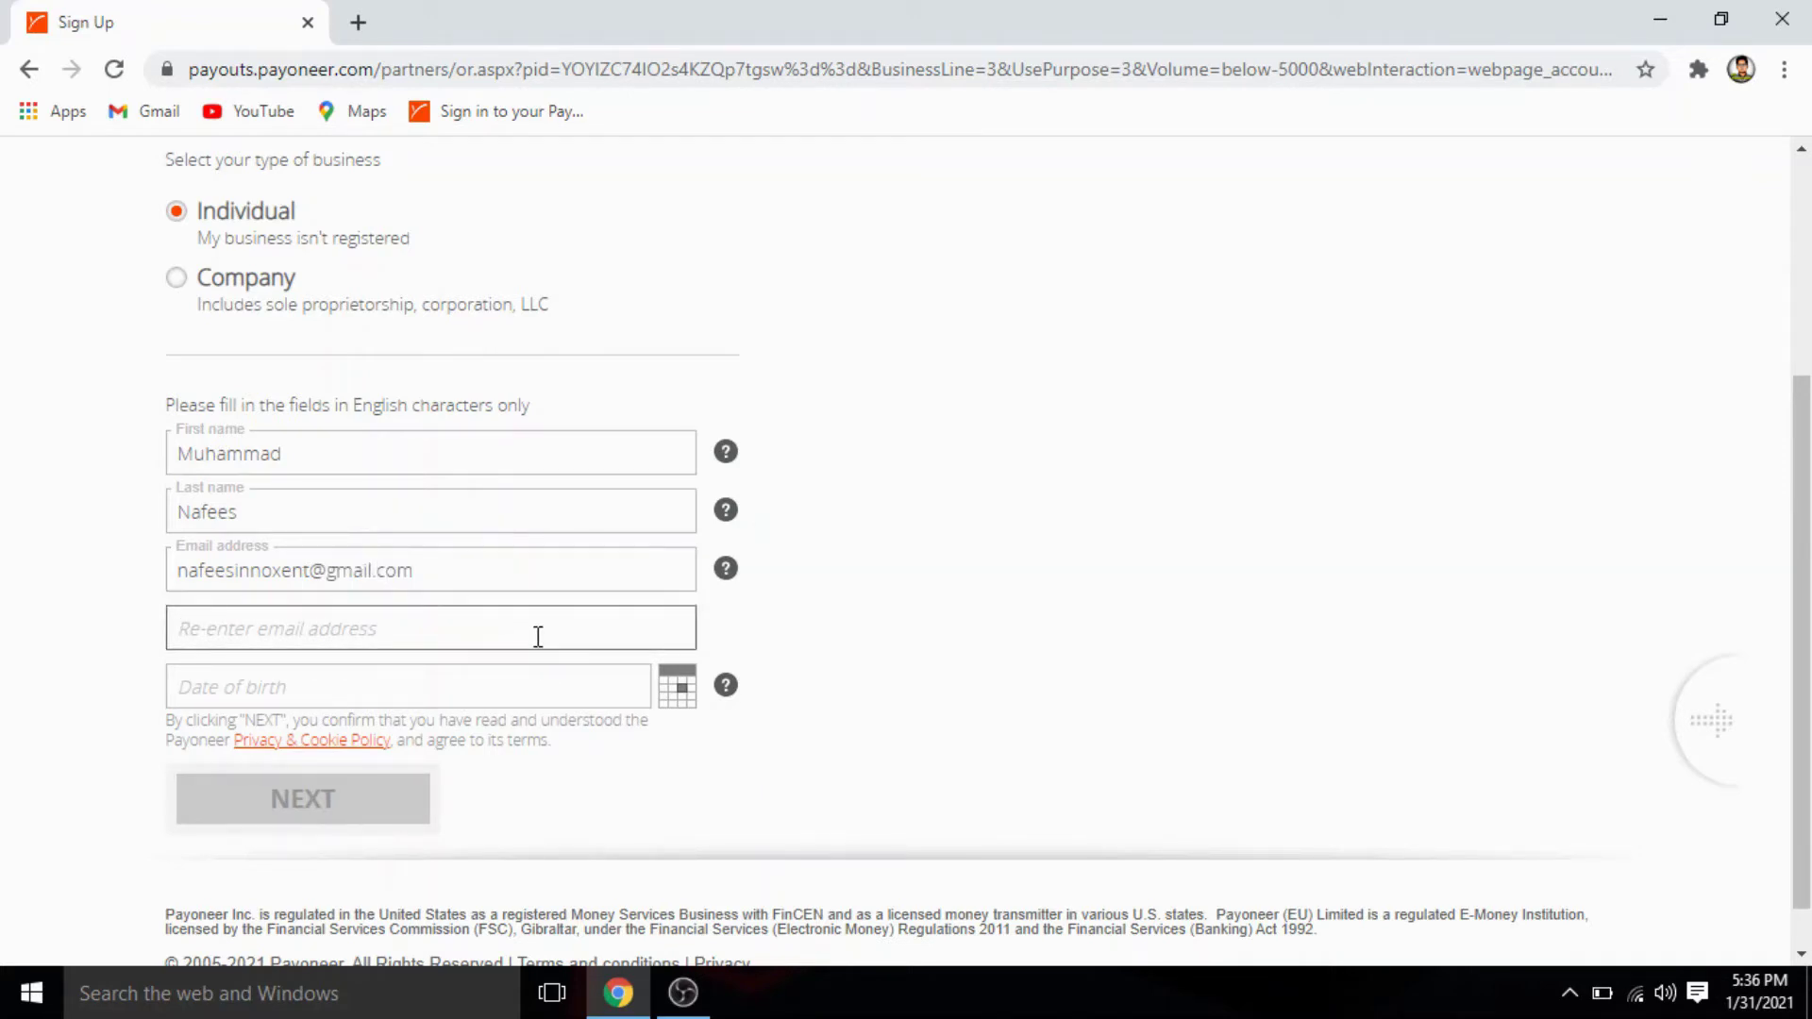
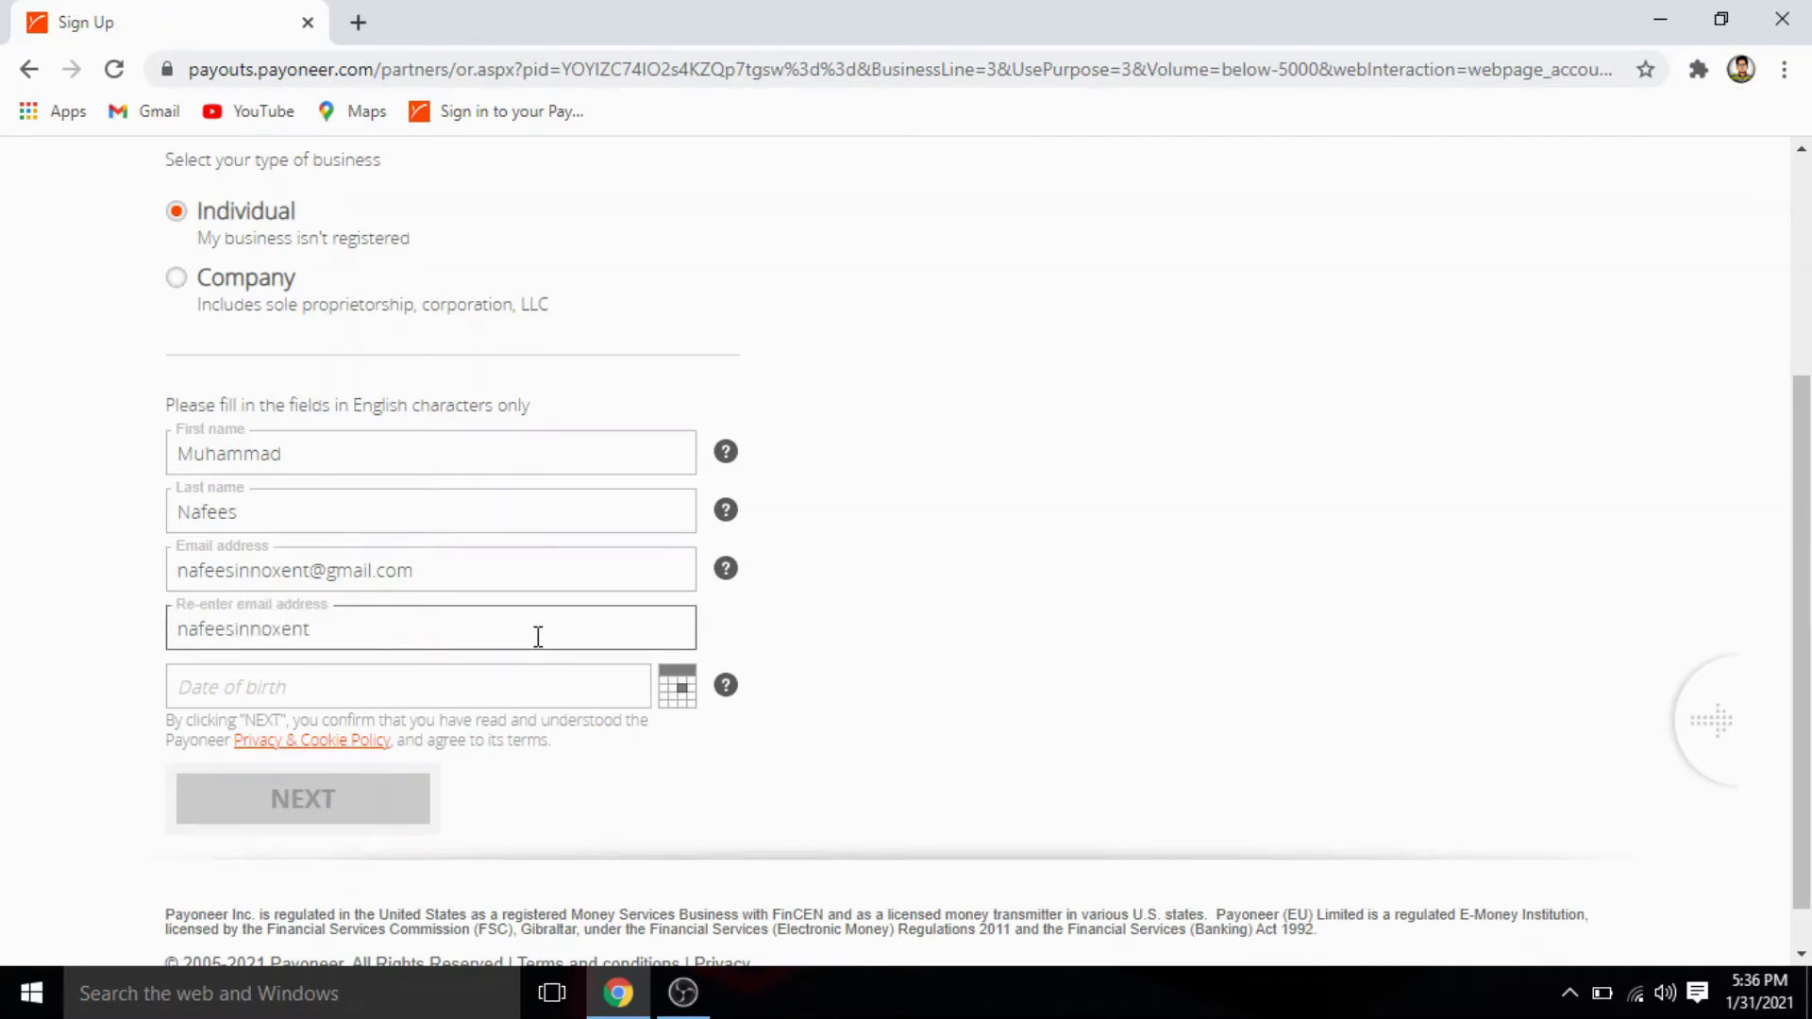
left_click(457, 681)
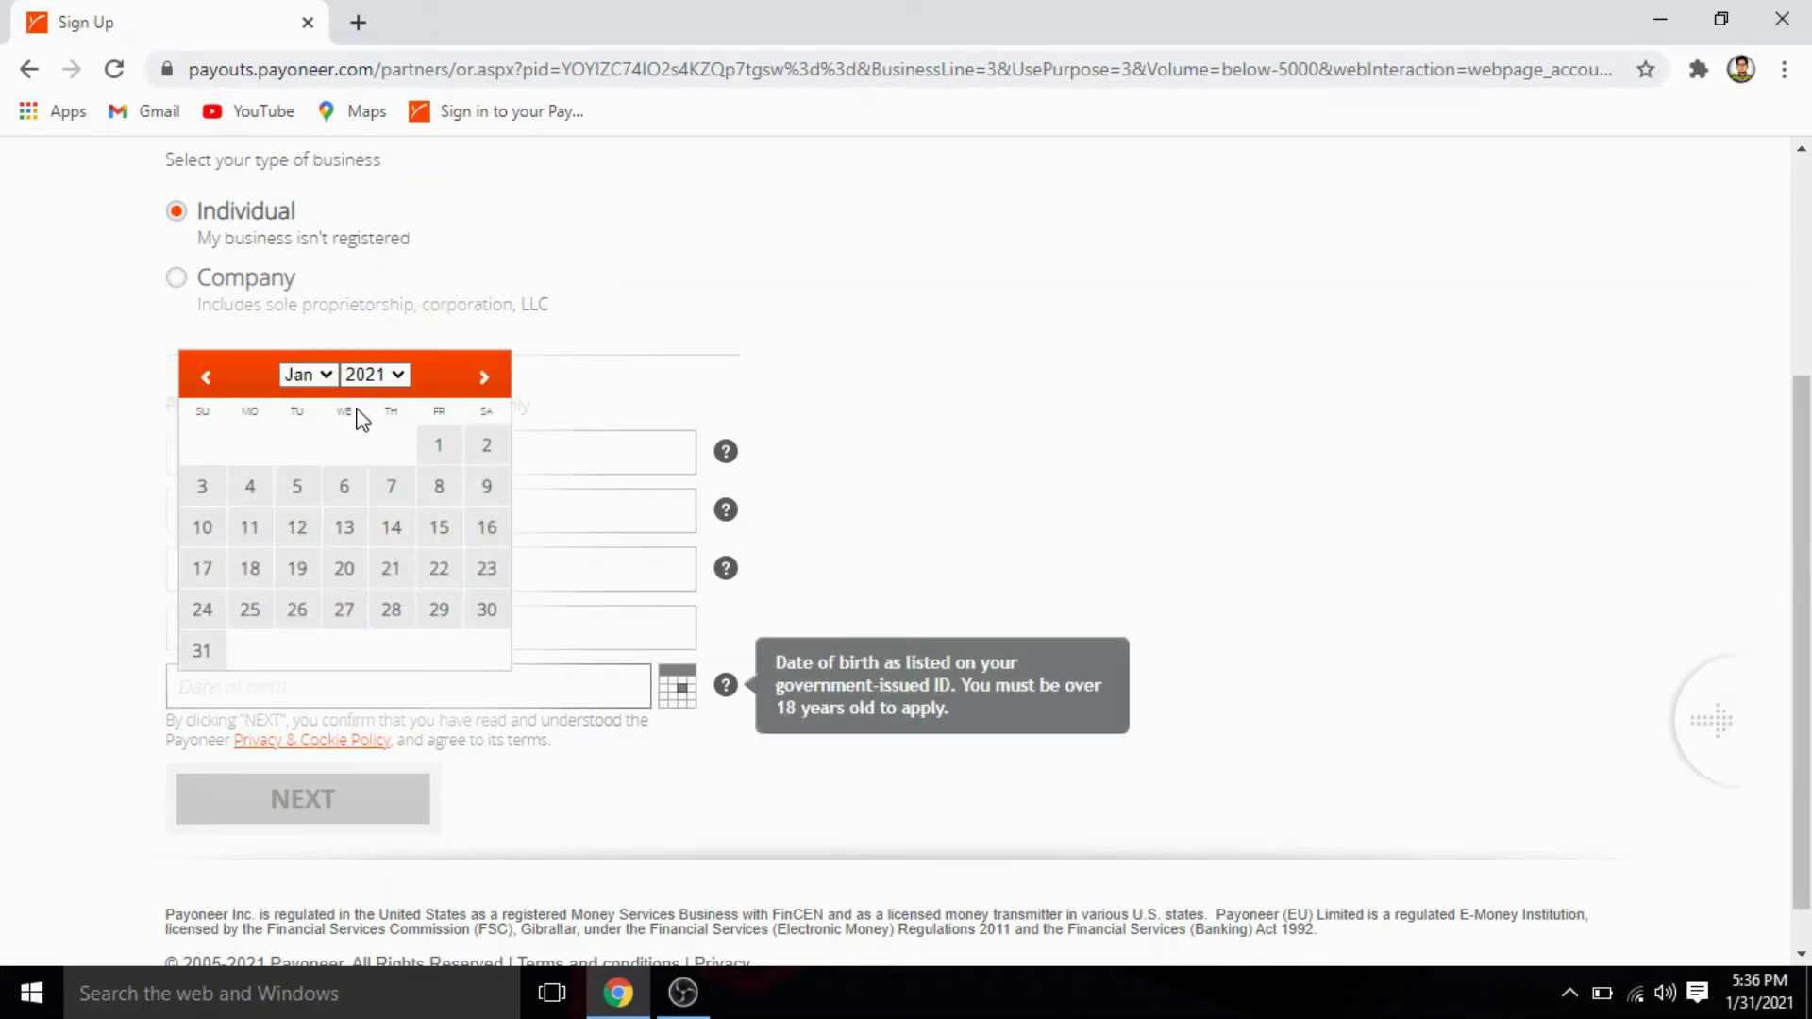
left_click(398, 374)
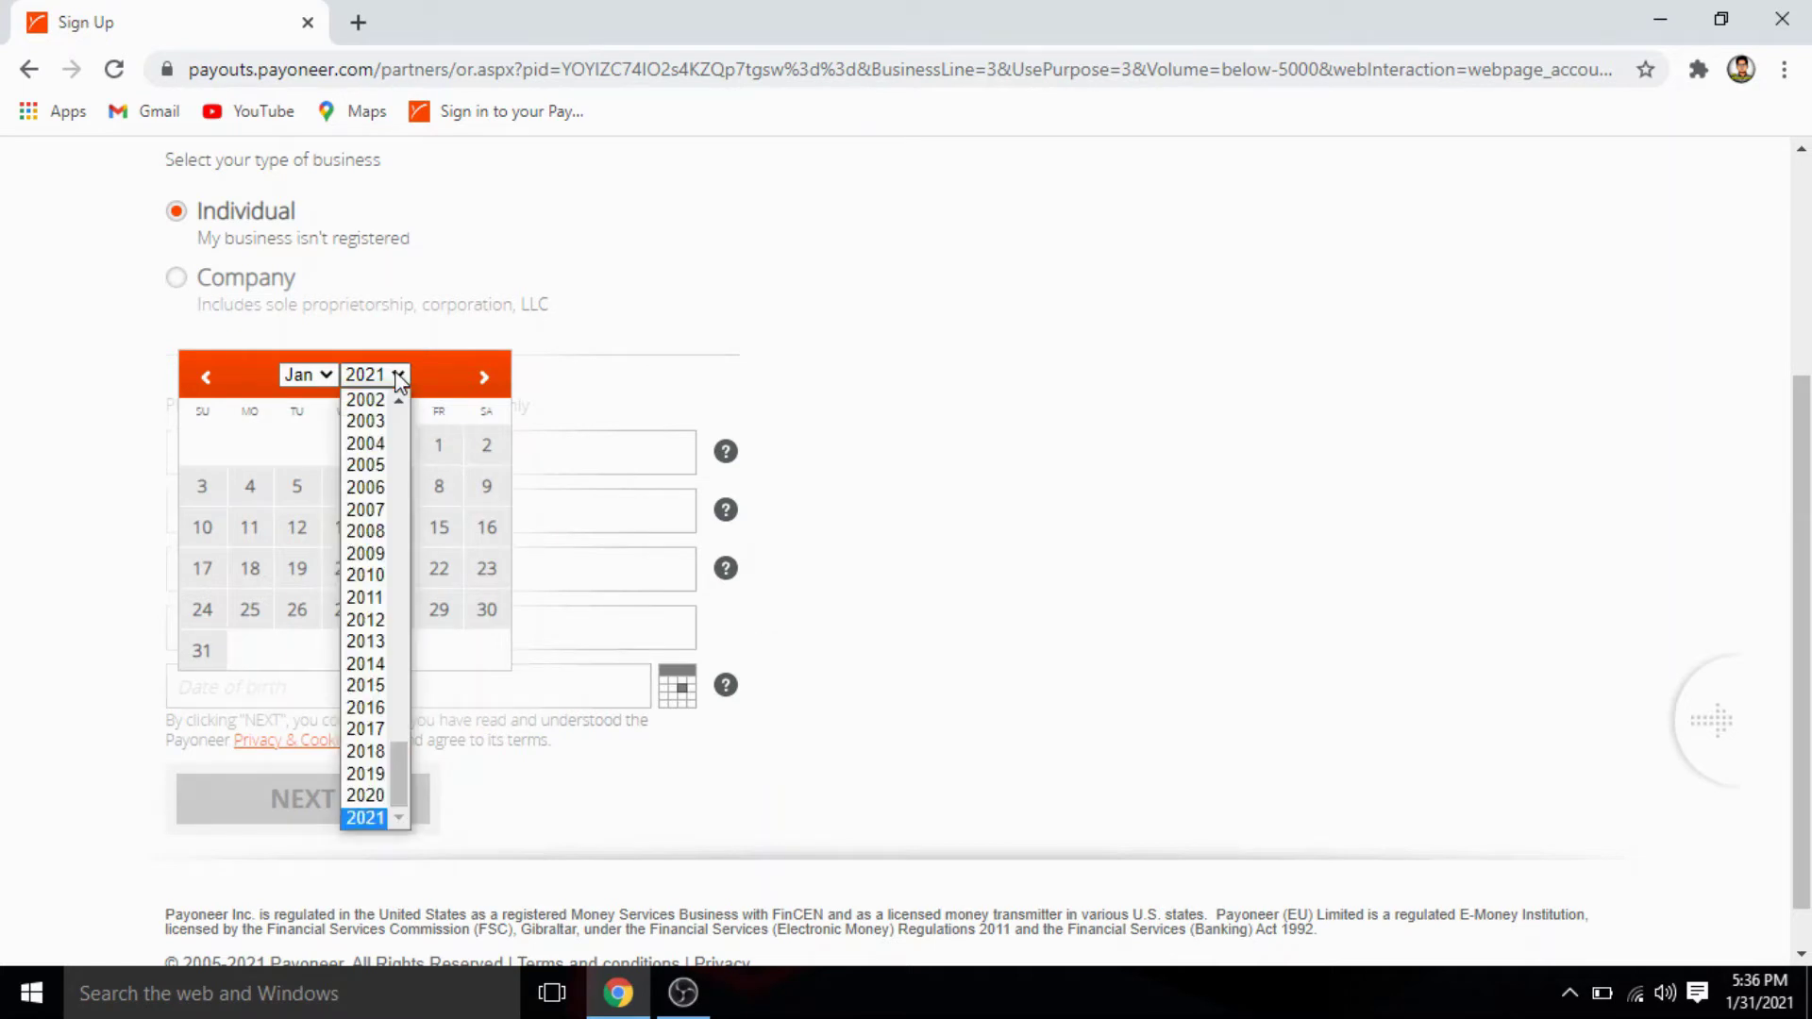
scroll(398, 408, "up", 1)
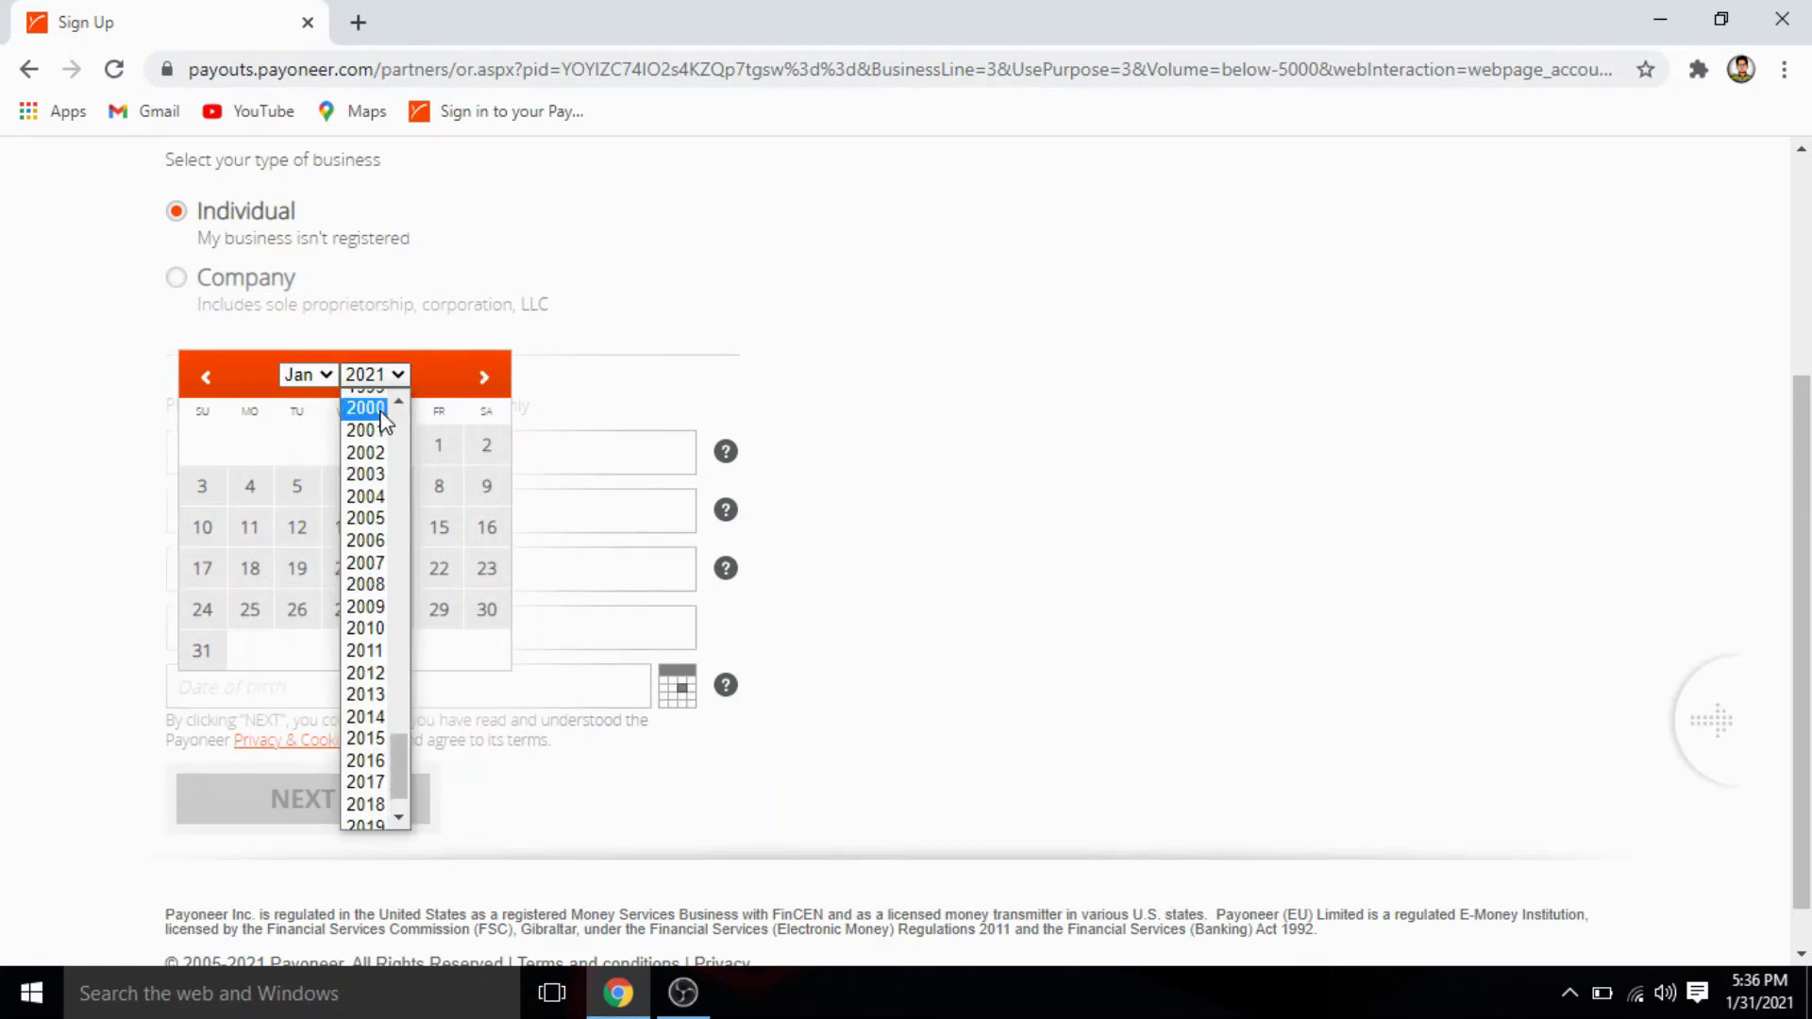
left_click(348, 401)
left_click(316, 375)
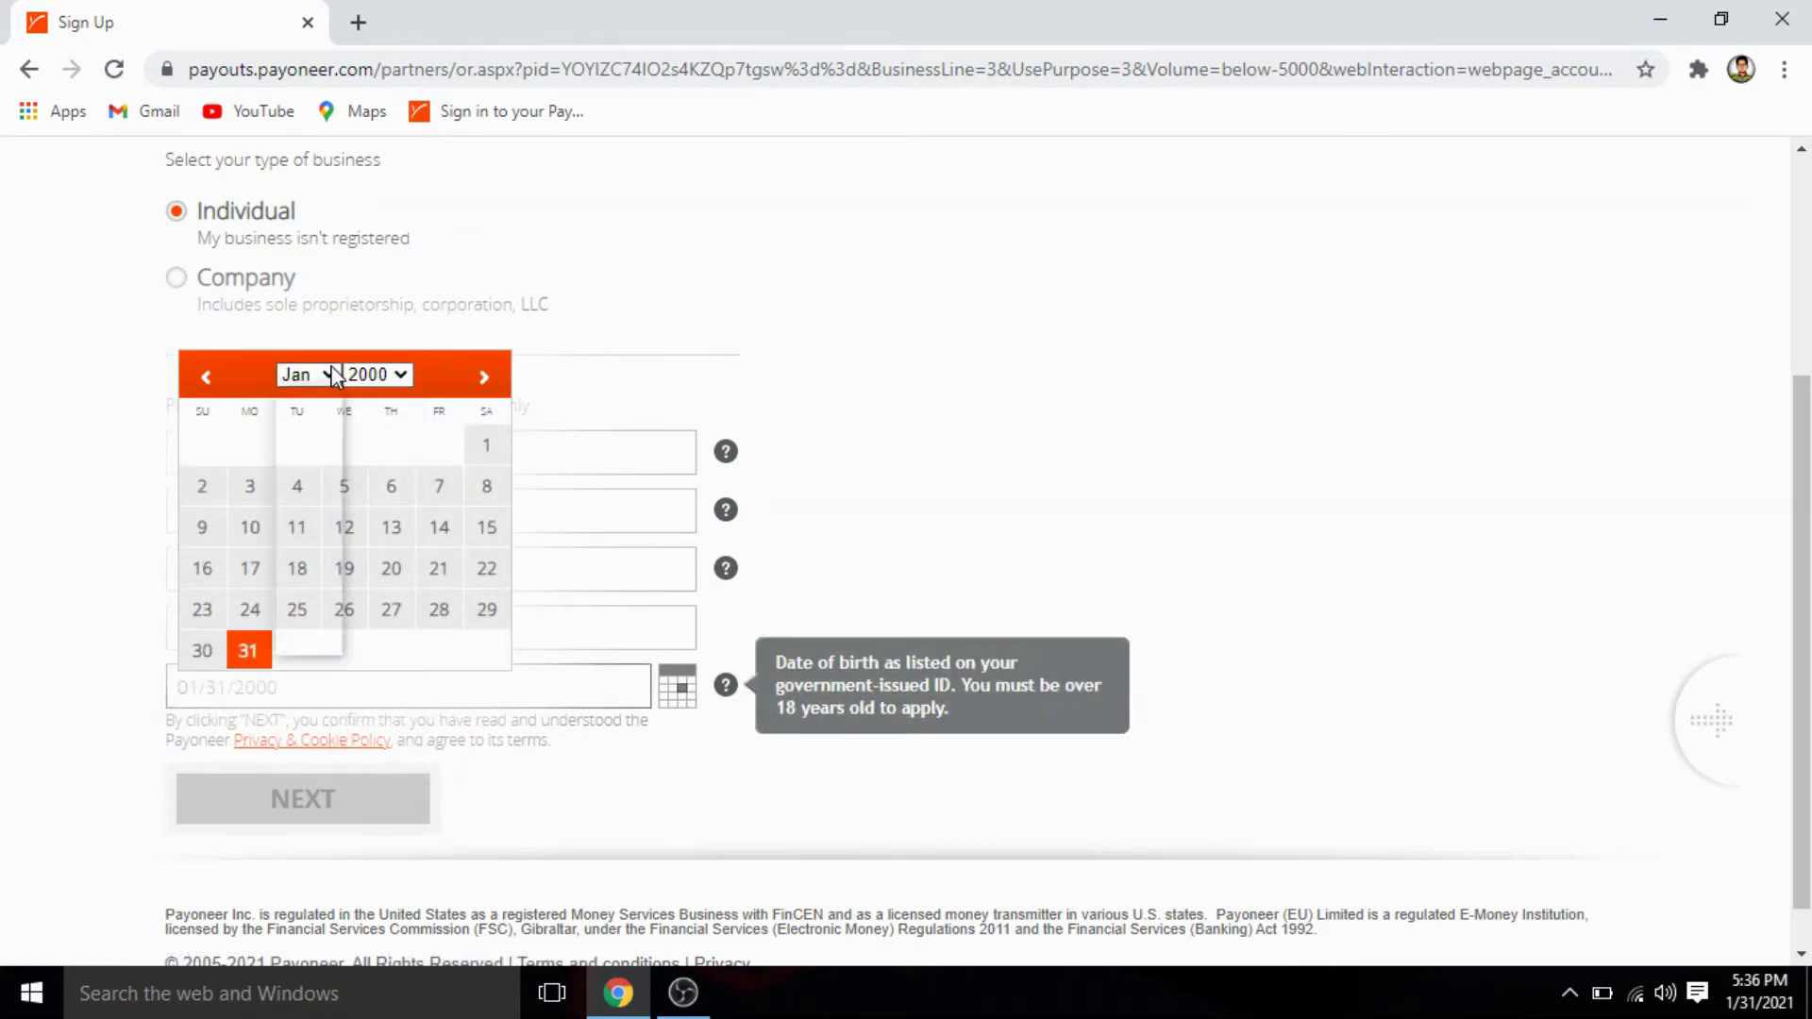
left_click(312, 468)
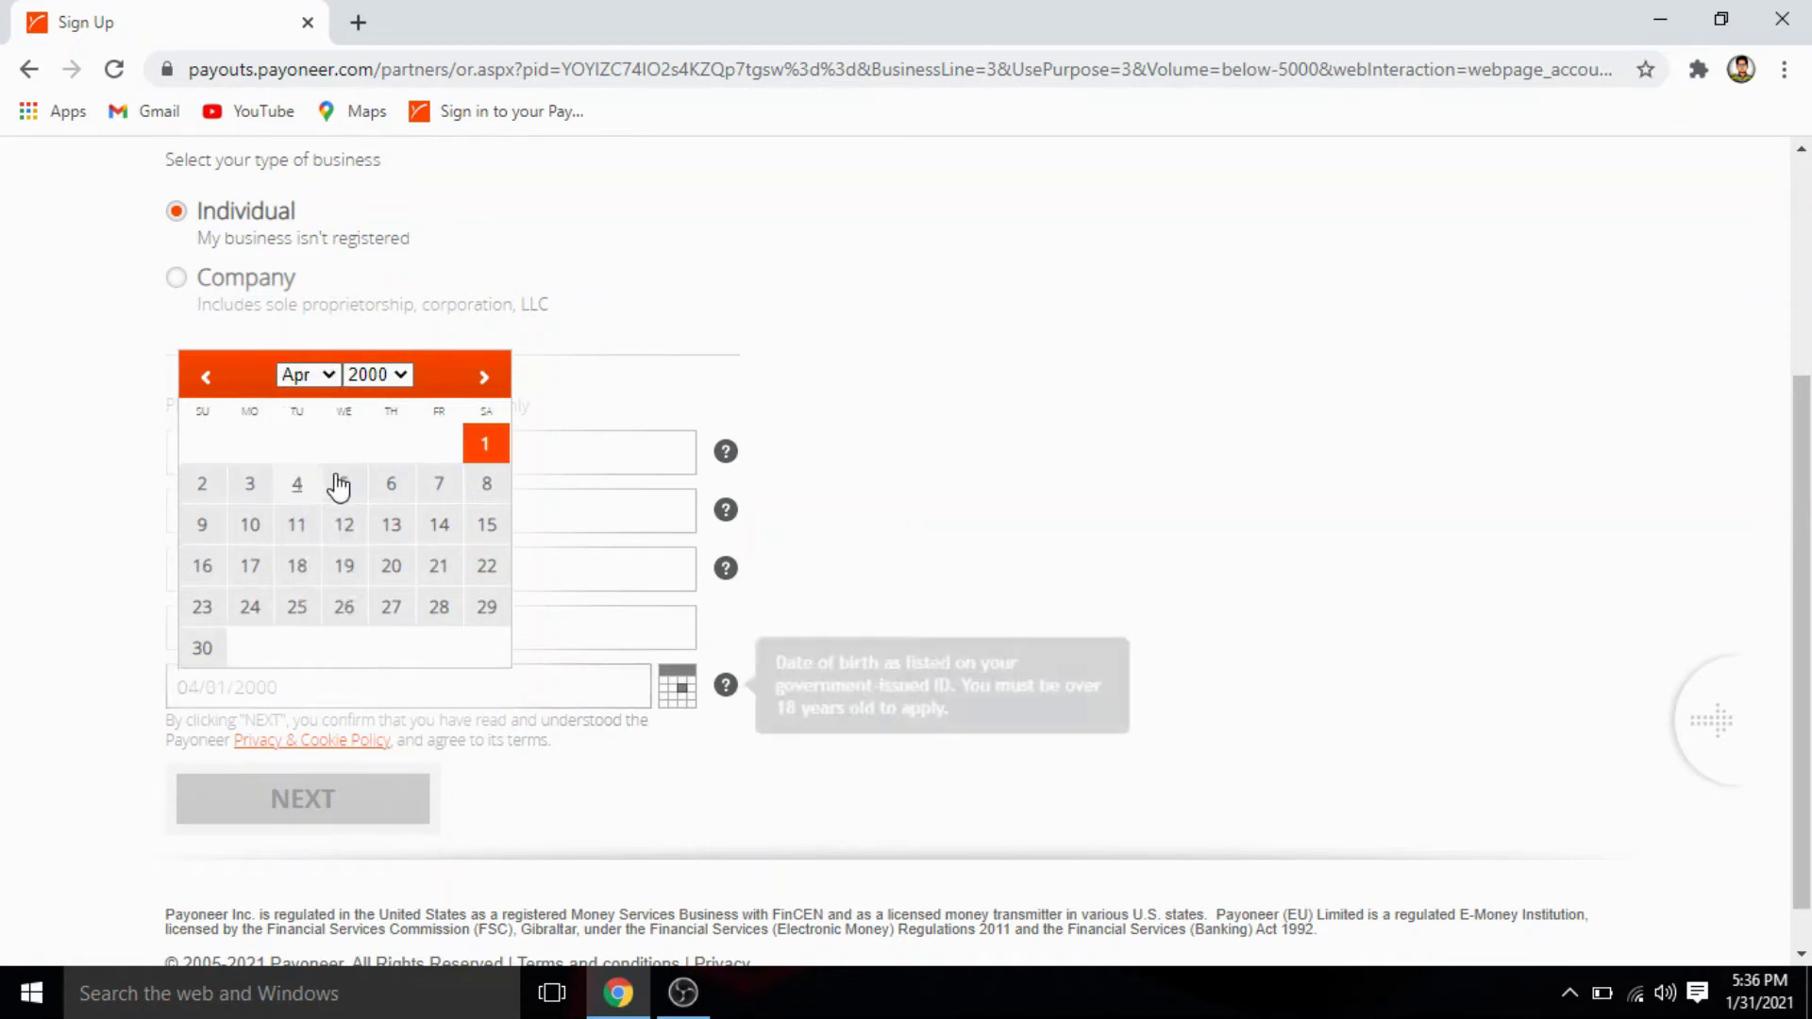
left_click(389, 491)
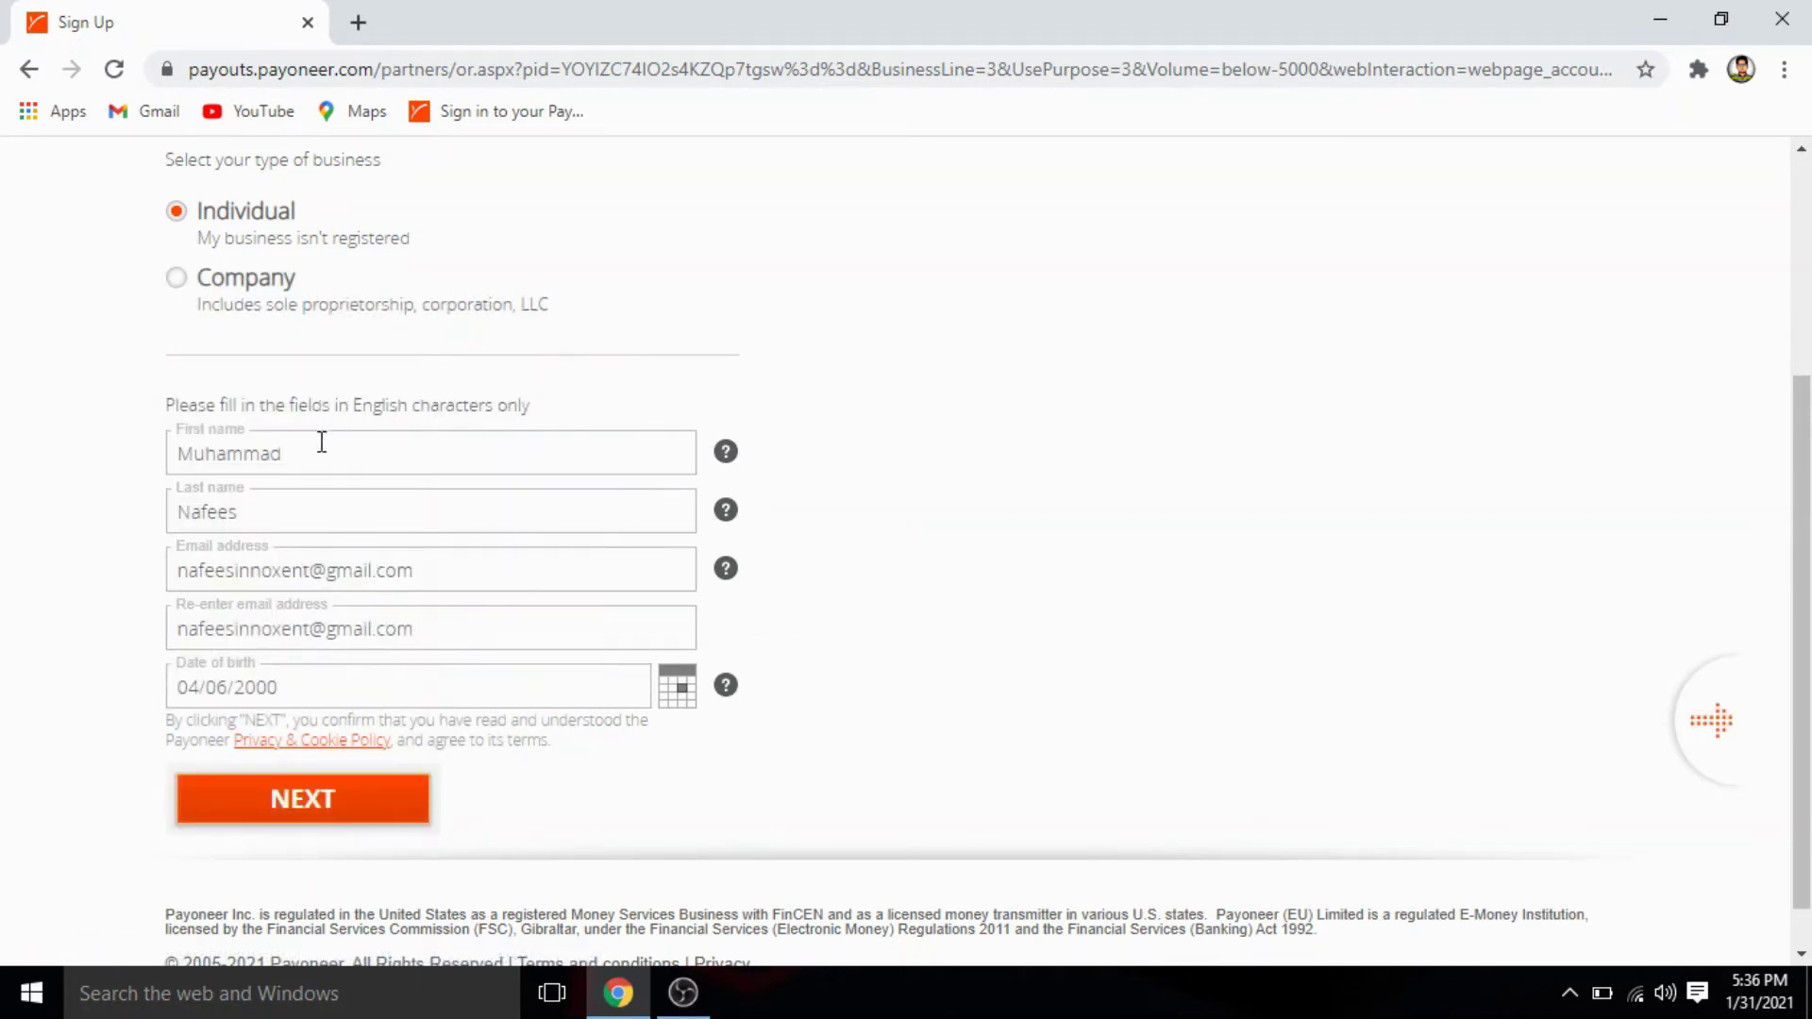
left_click(312, 799)
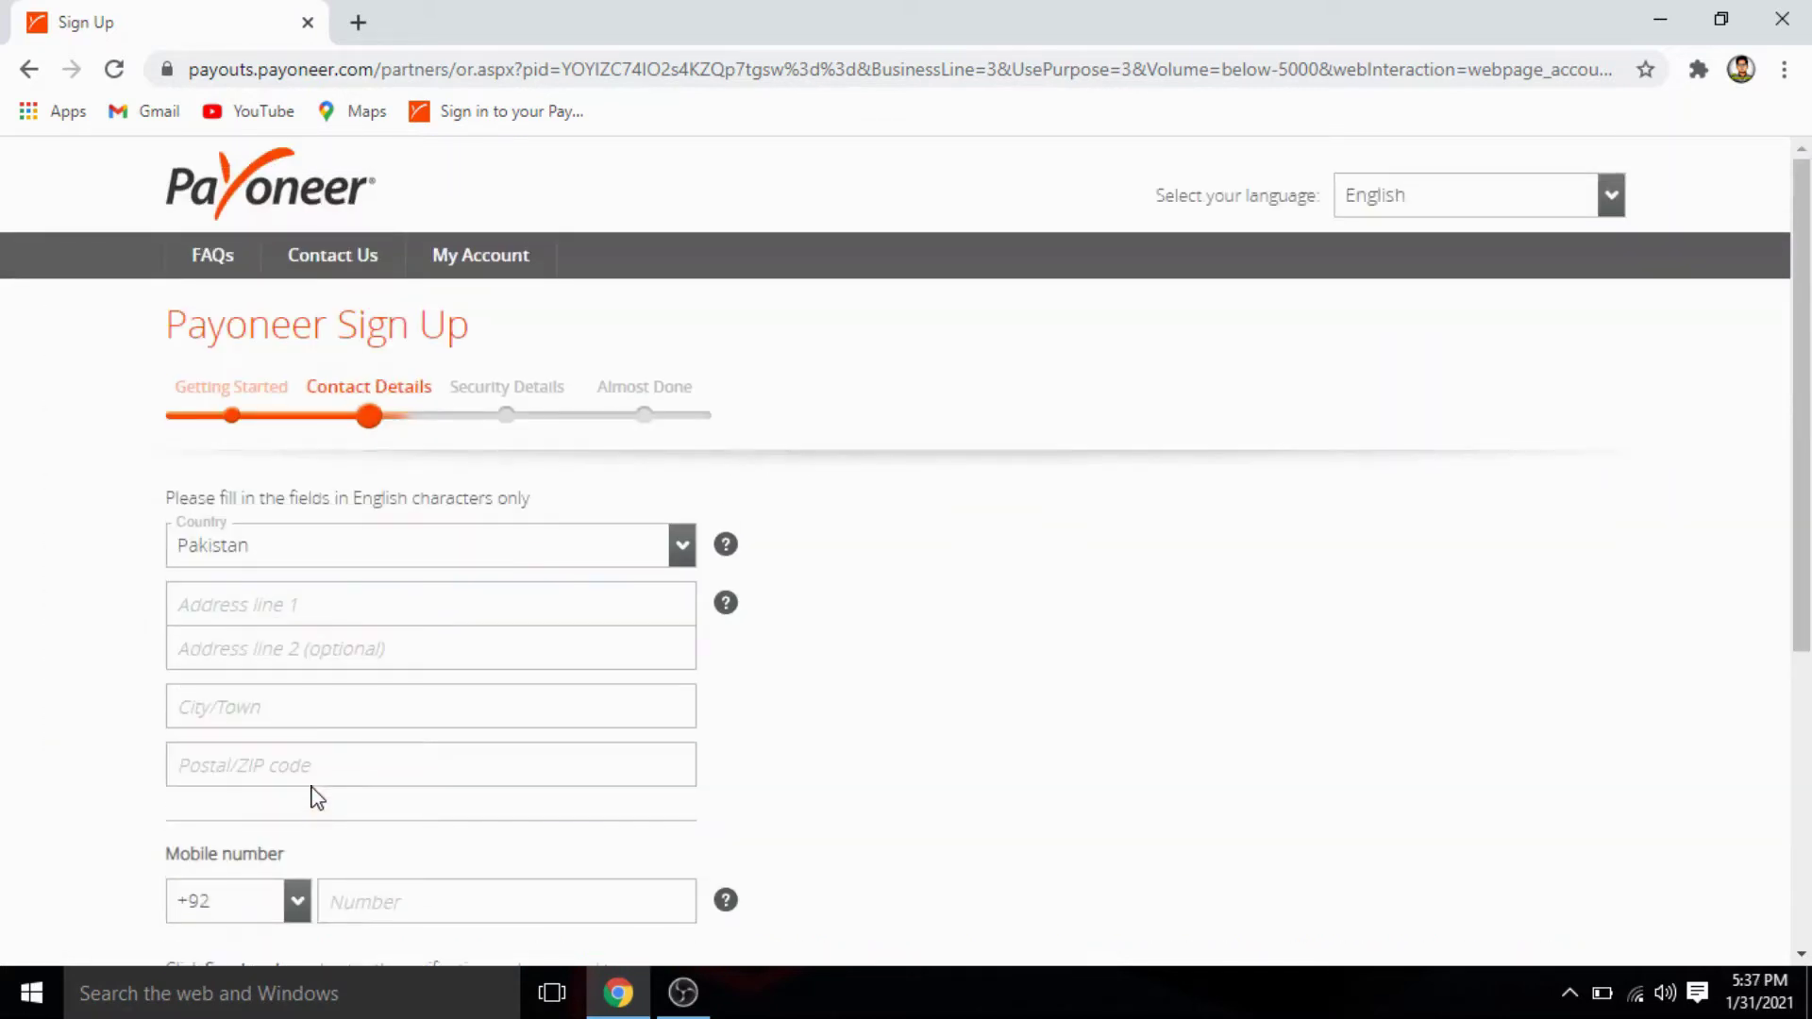
Step: Set the Contact Details country back to Pakistan
left_click(696, 545)
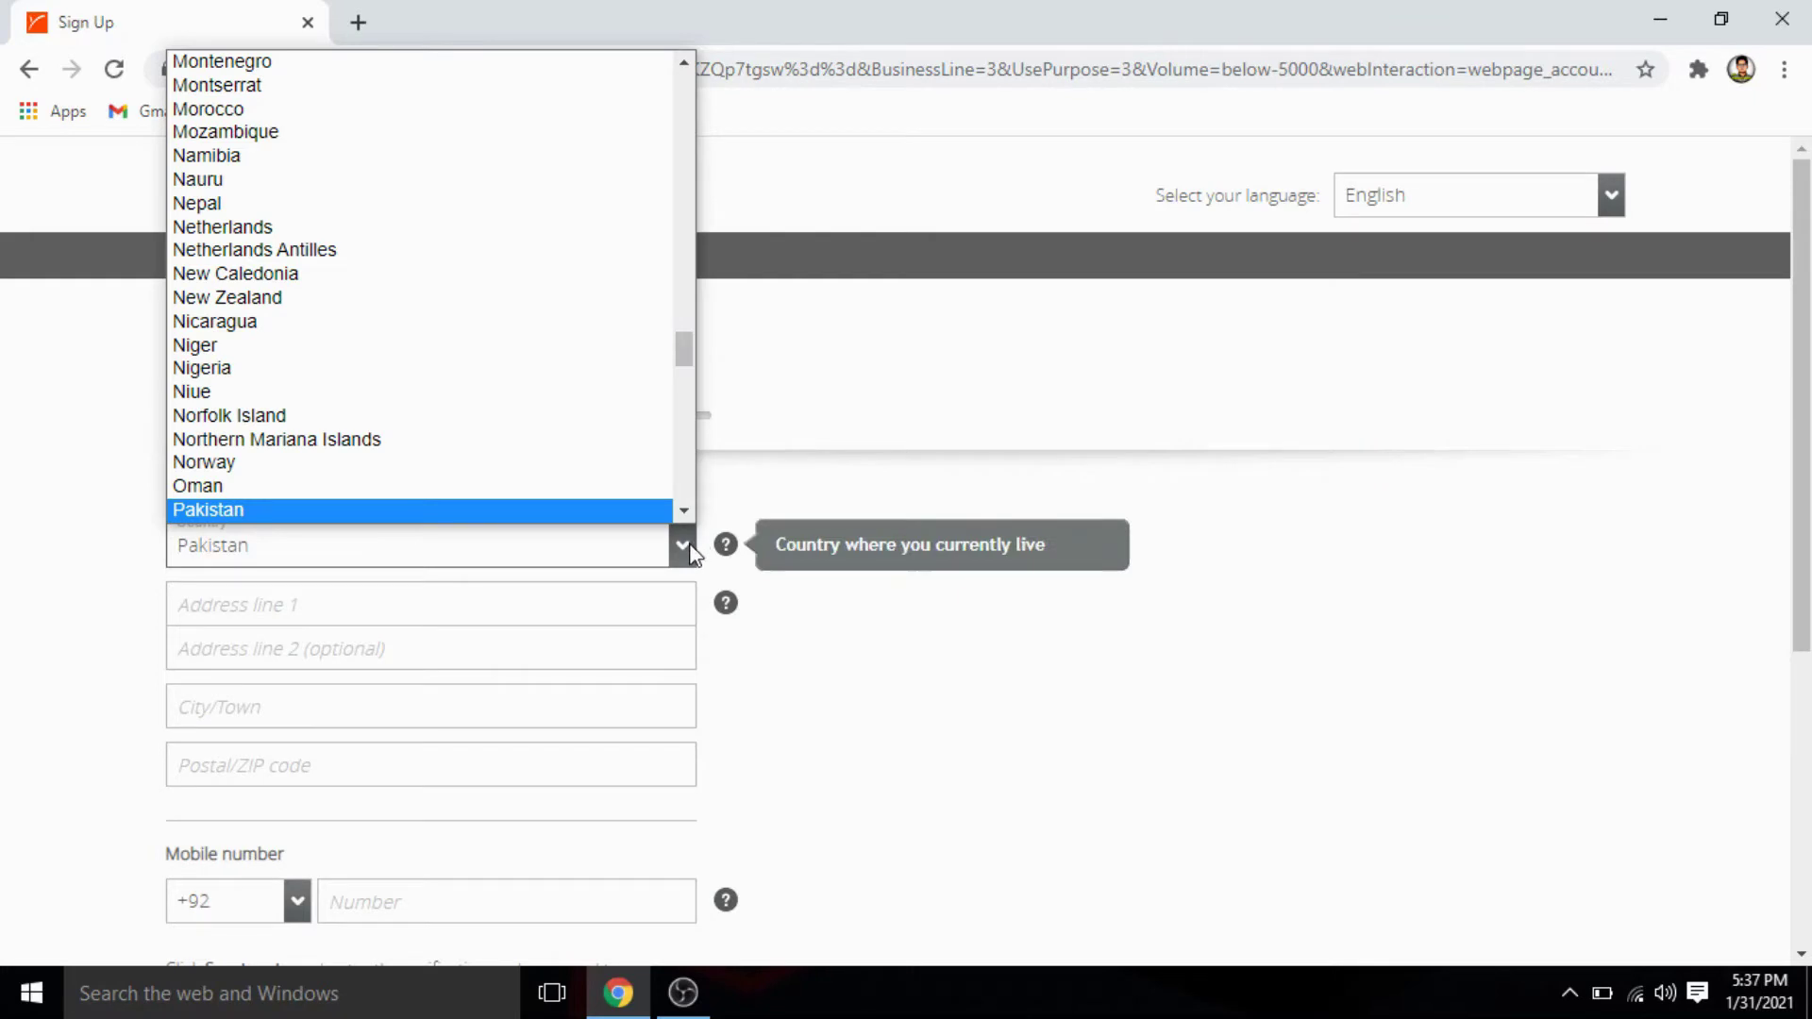
left_click(694, 552)
left_click(694, 552)
type("in")
key("Return")
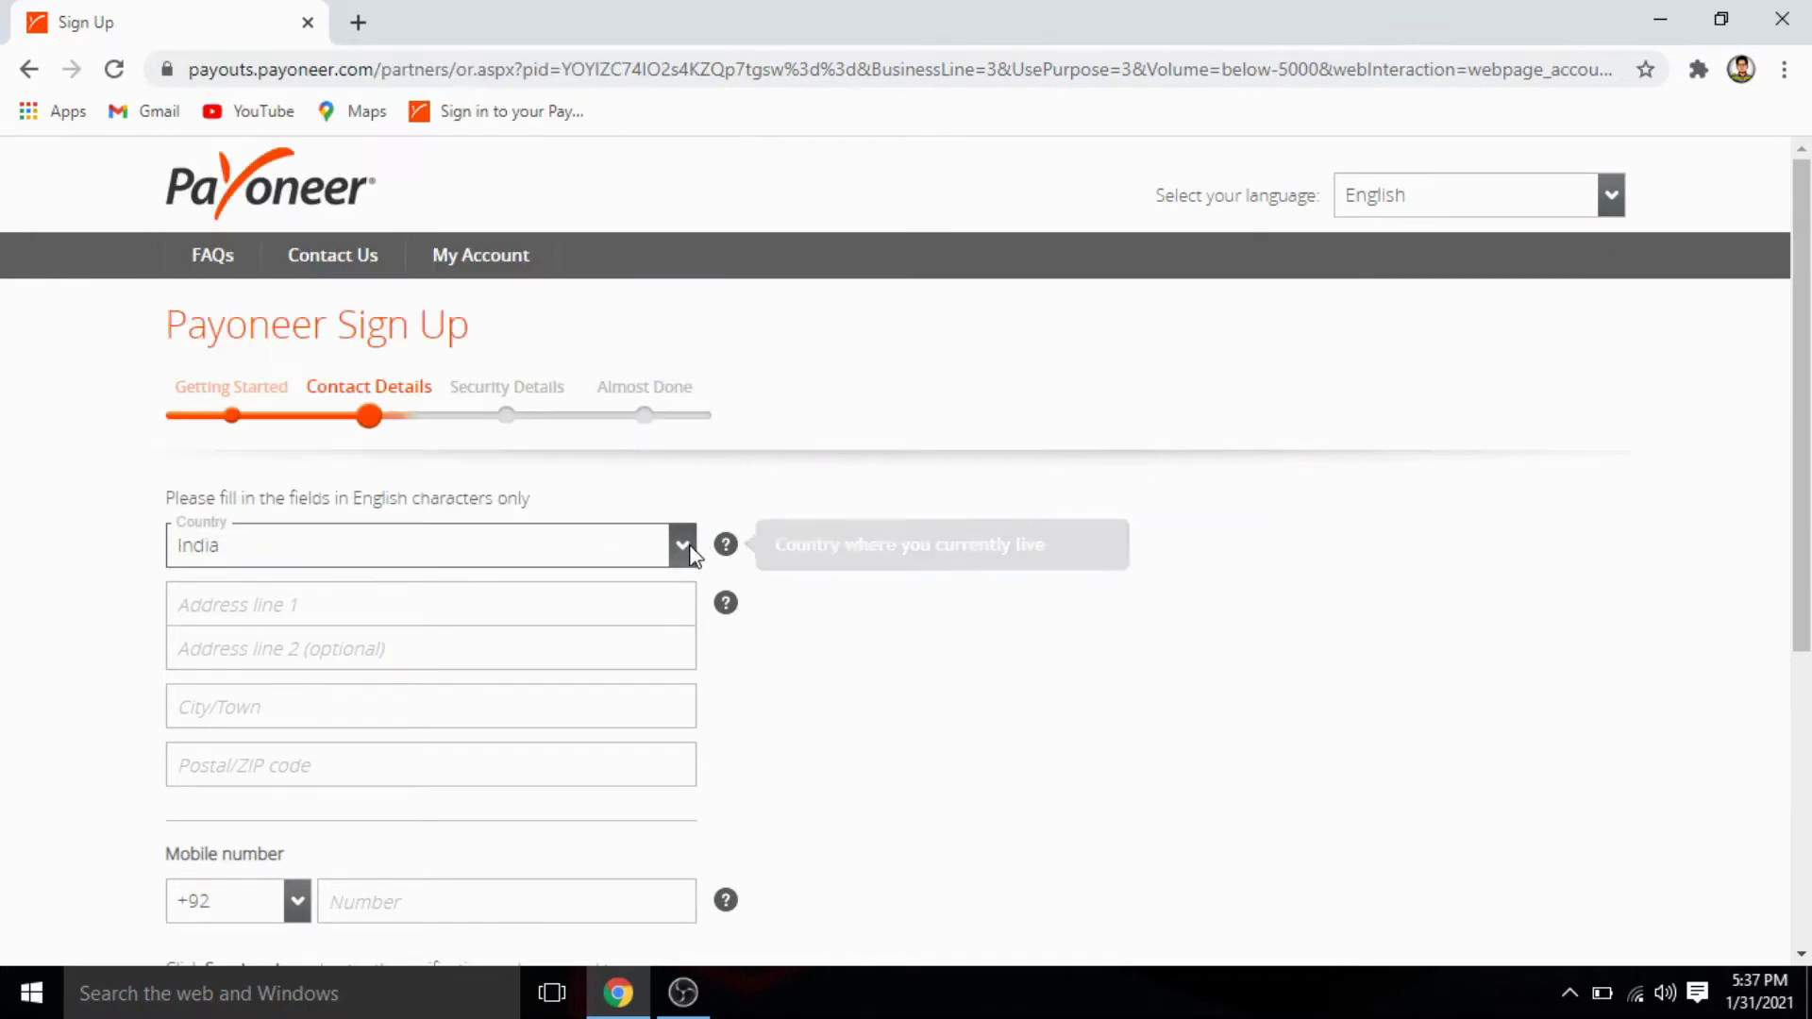
left_click(622, 557)
type("pa")
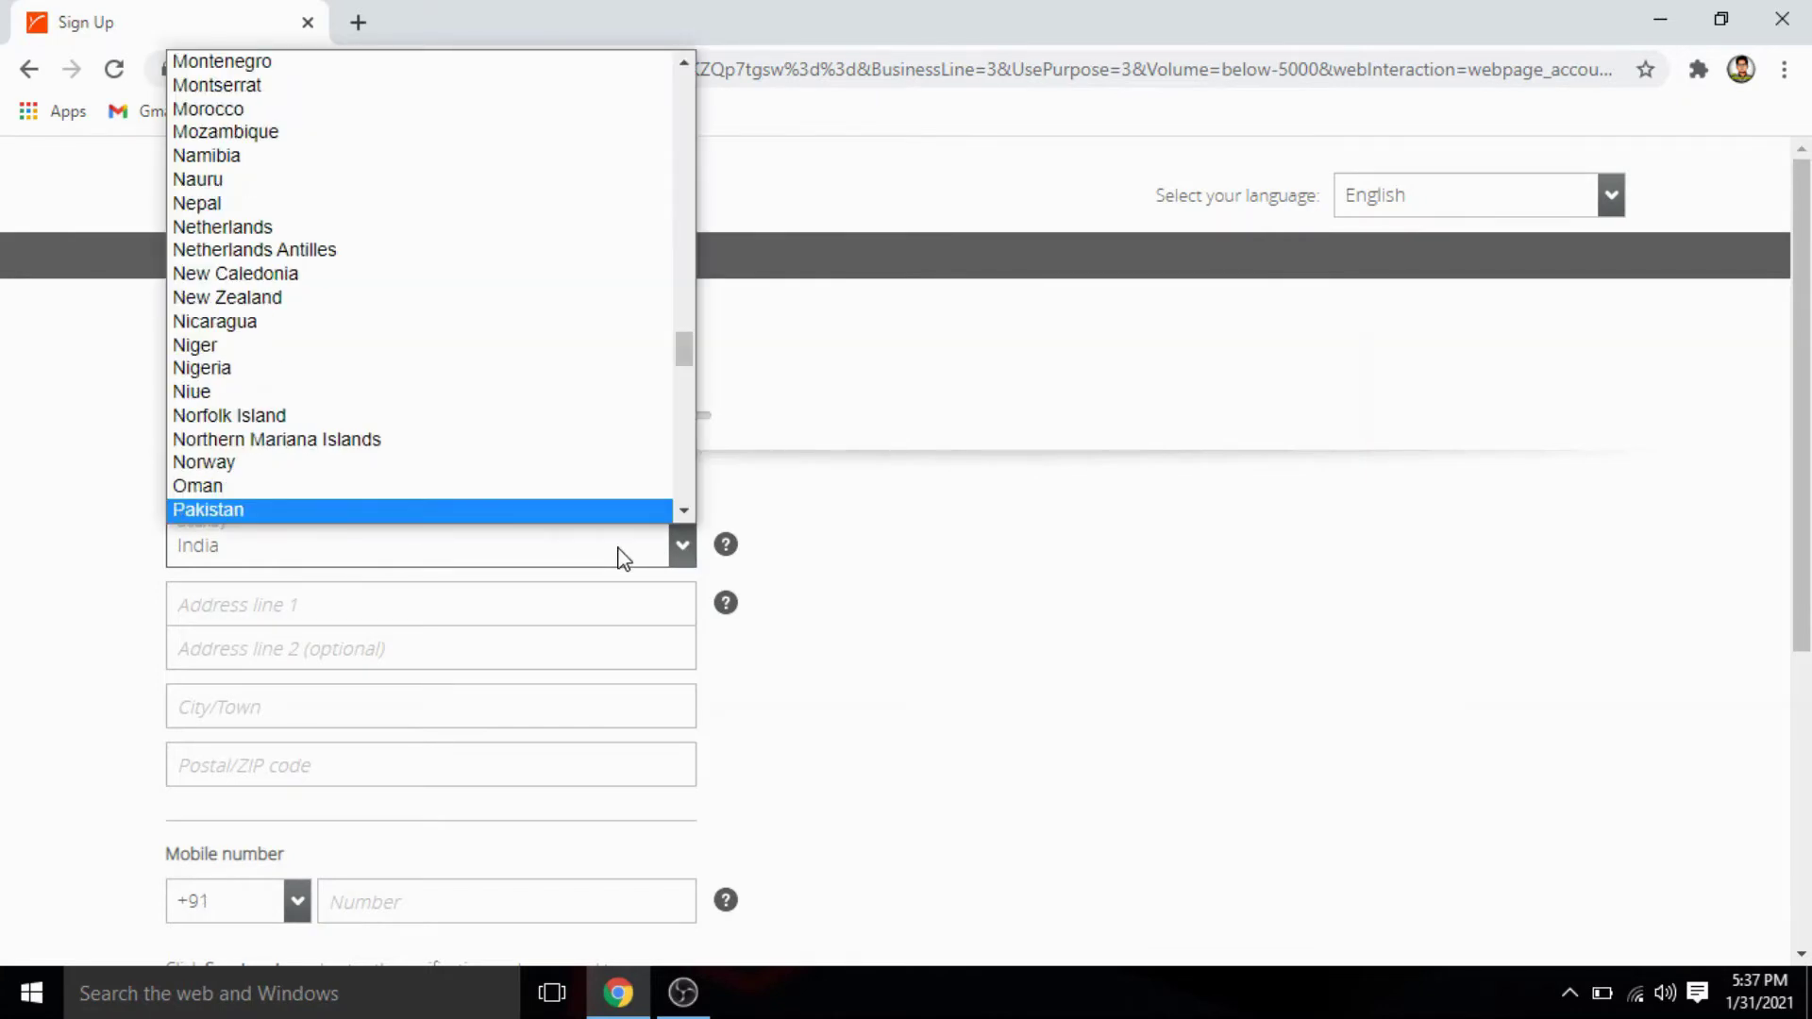
key("Return")
Step: Fill in the applicant's Address line 1, Address line 2 and City/Town
left_click(521, 597)
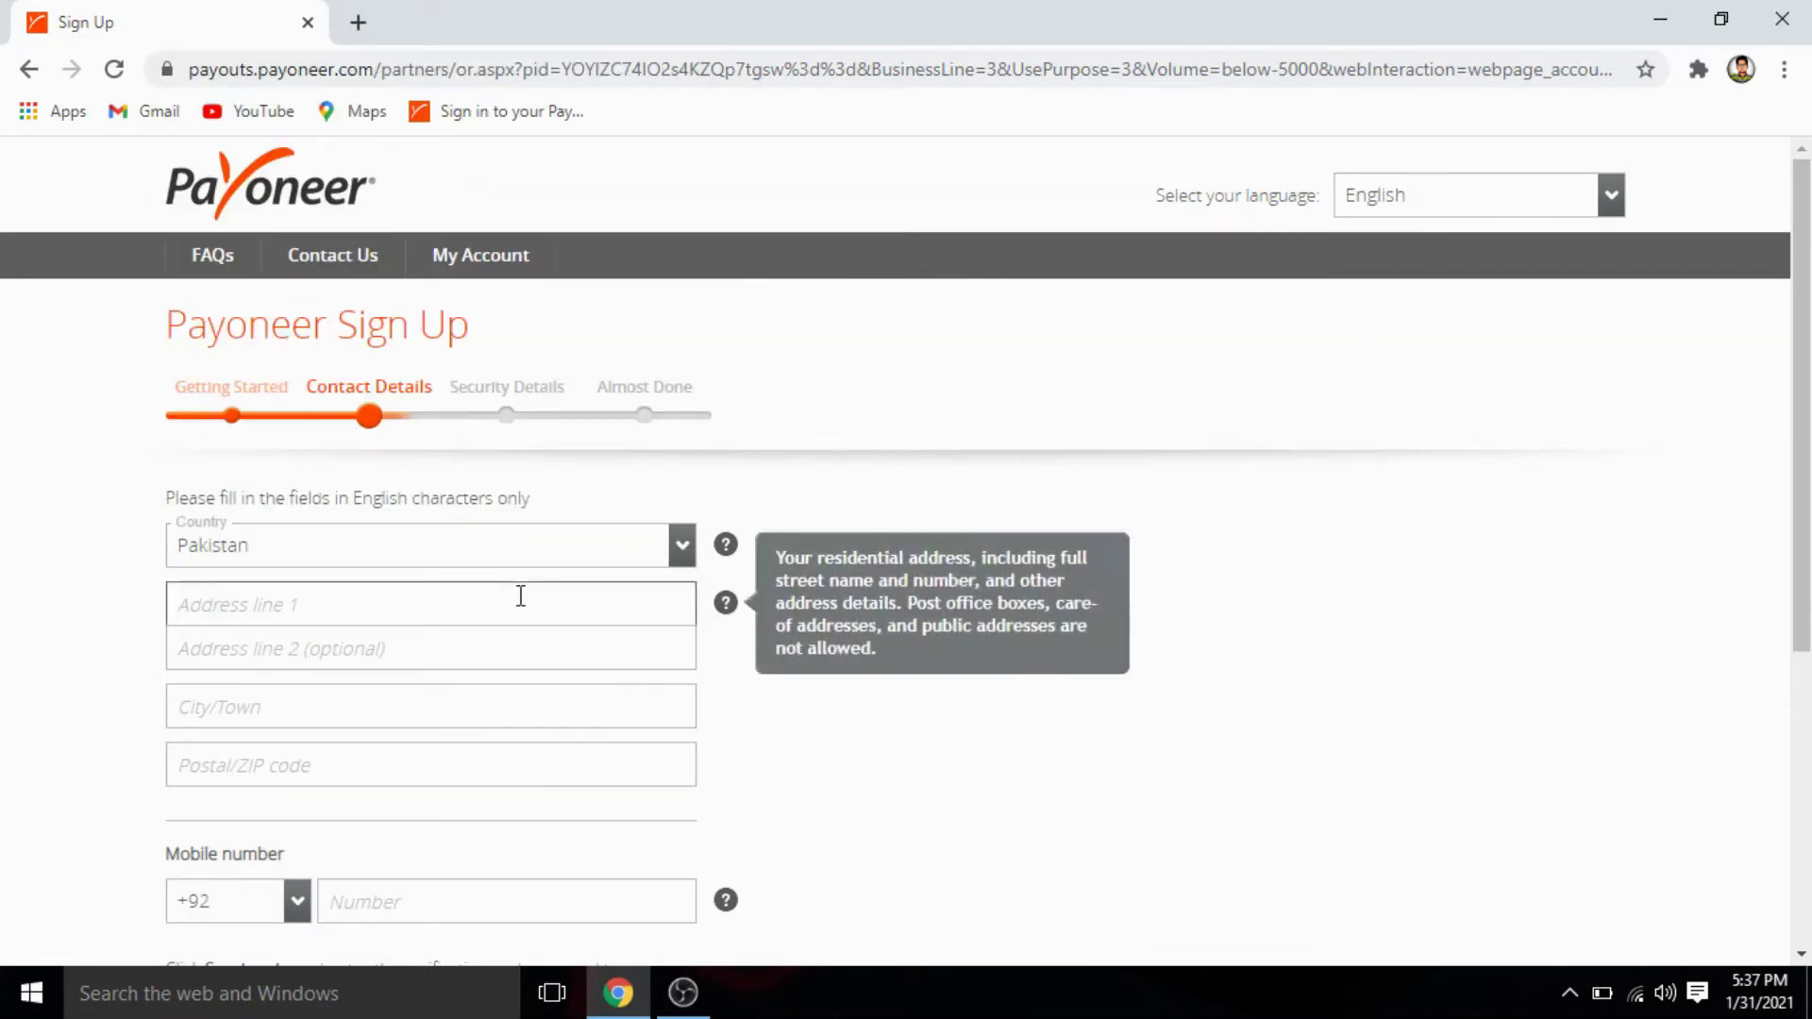
left_click(497, 637)
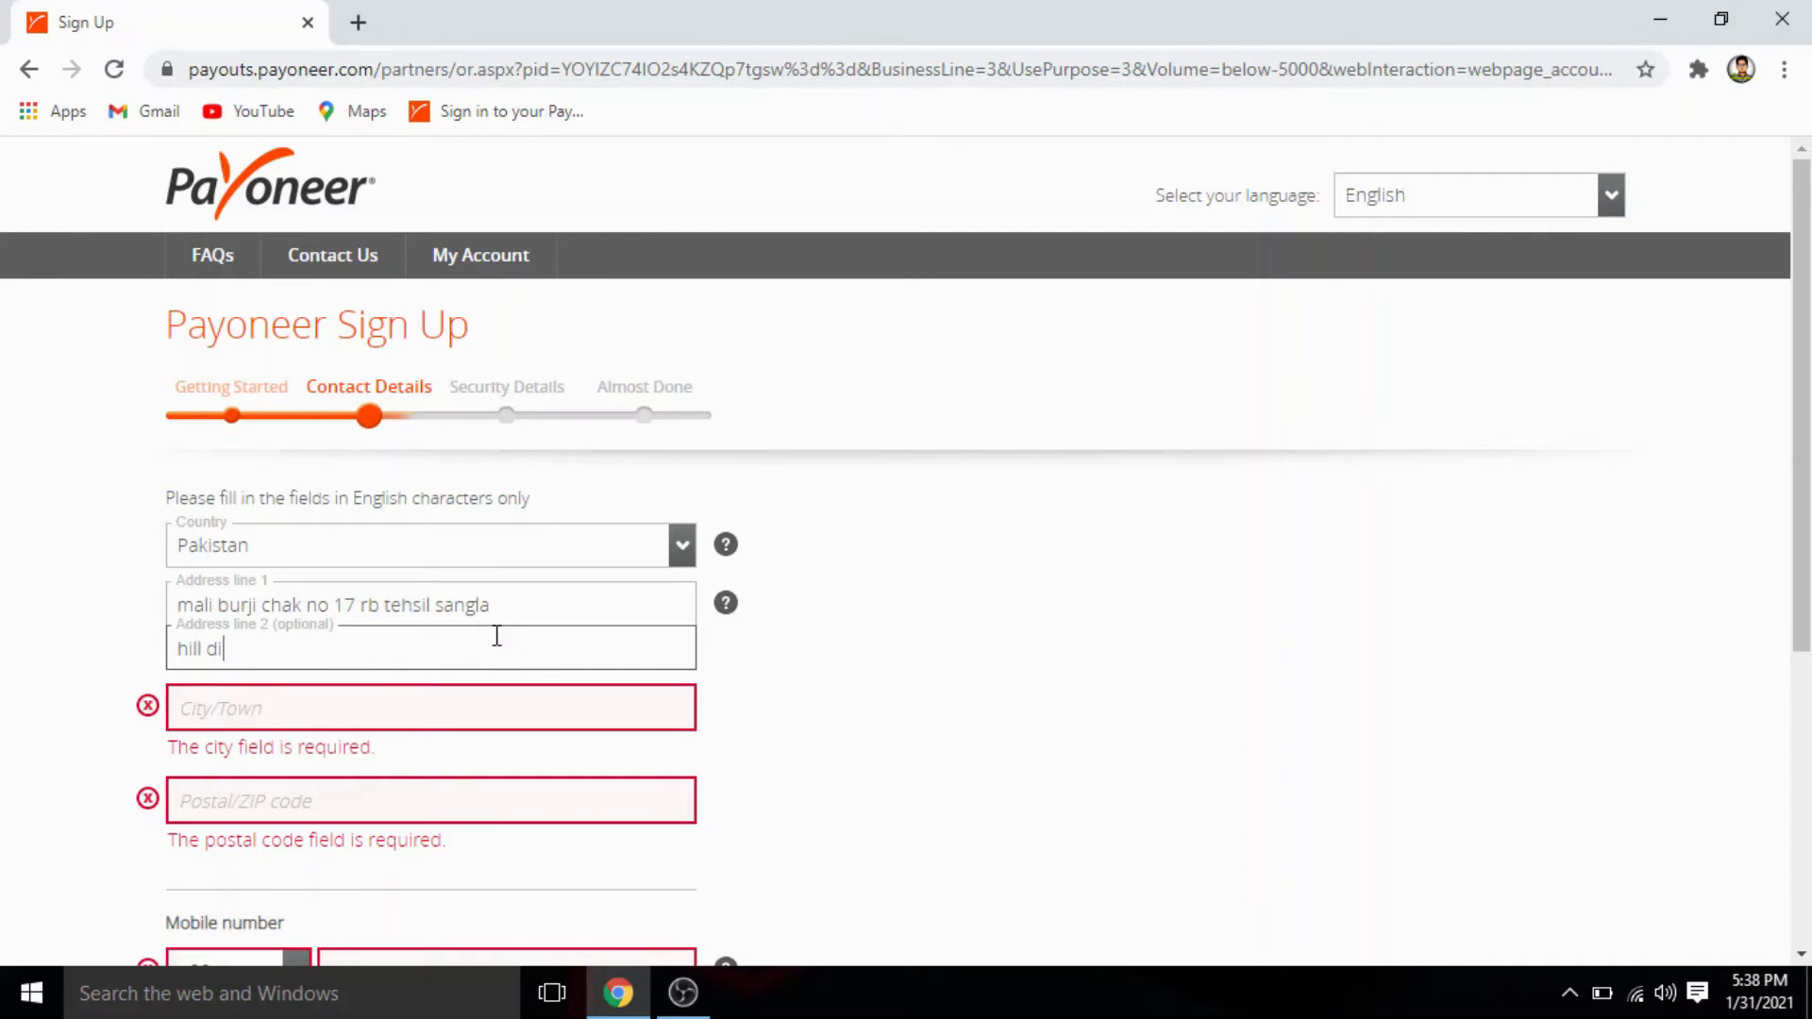
left_click(361, 723)
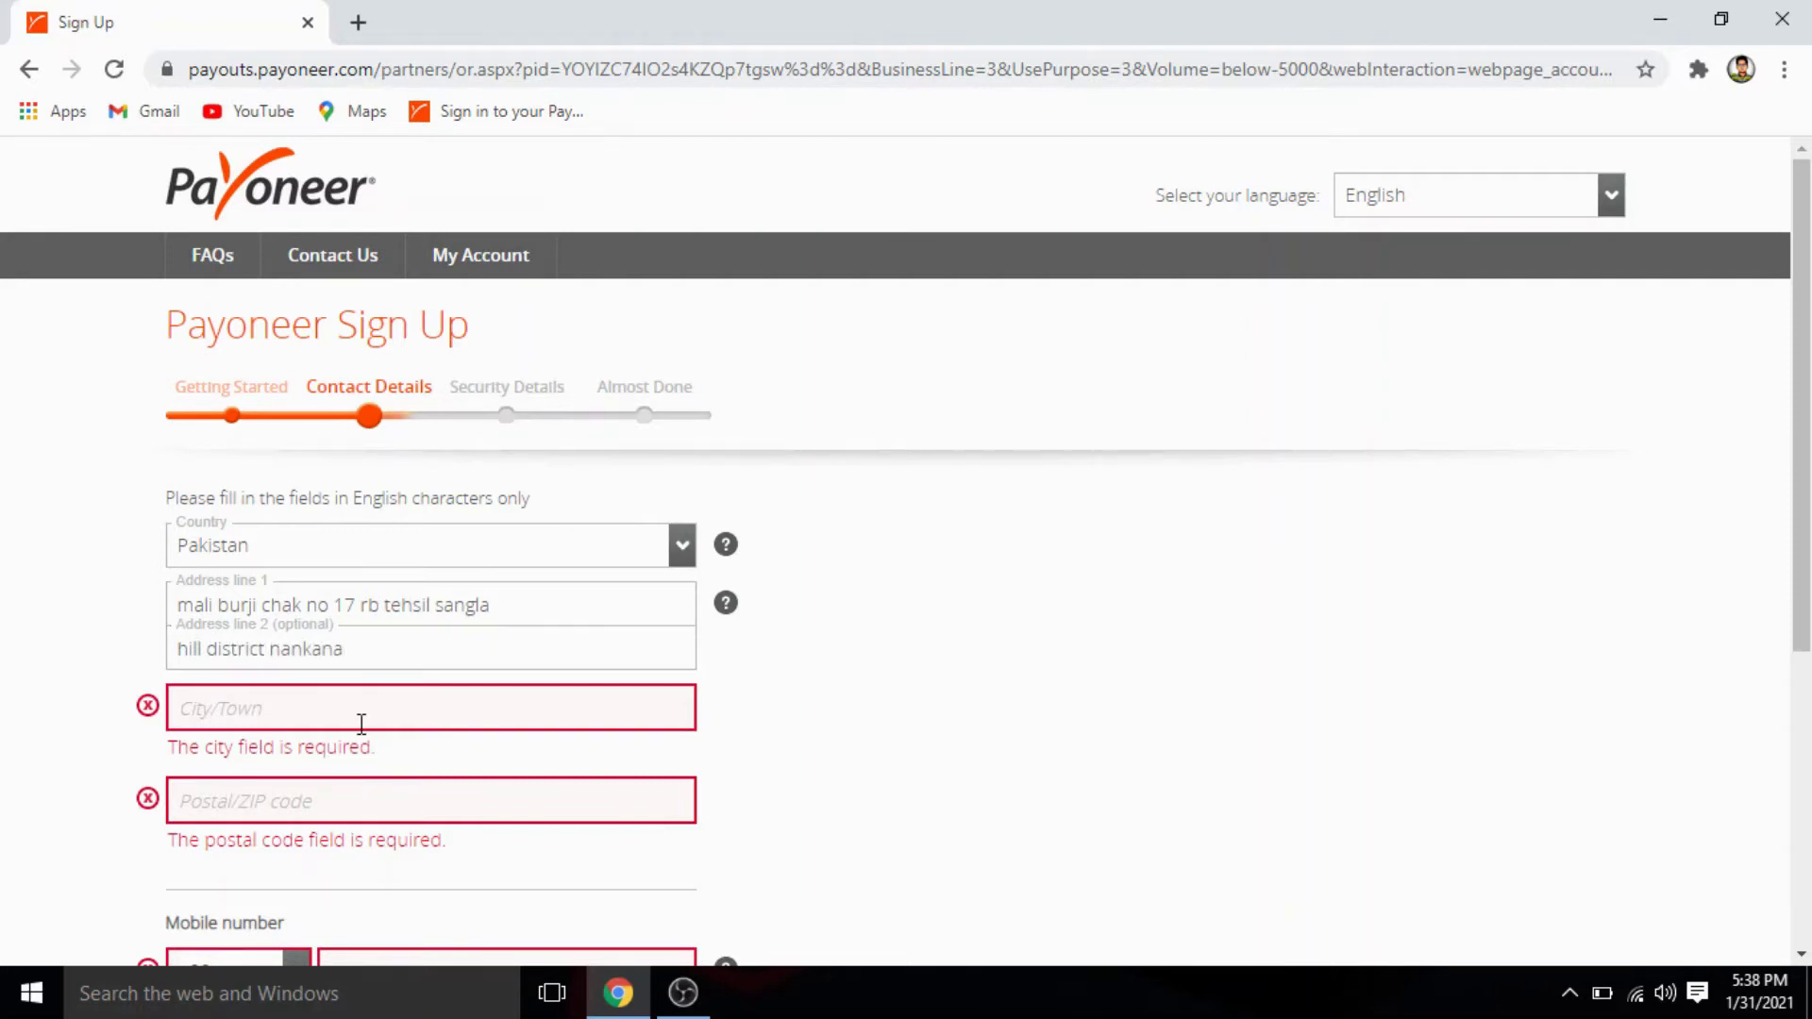
type("safdarabad")
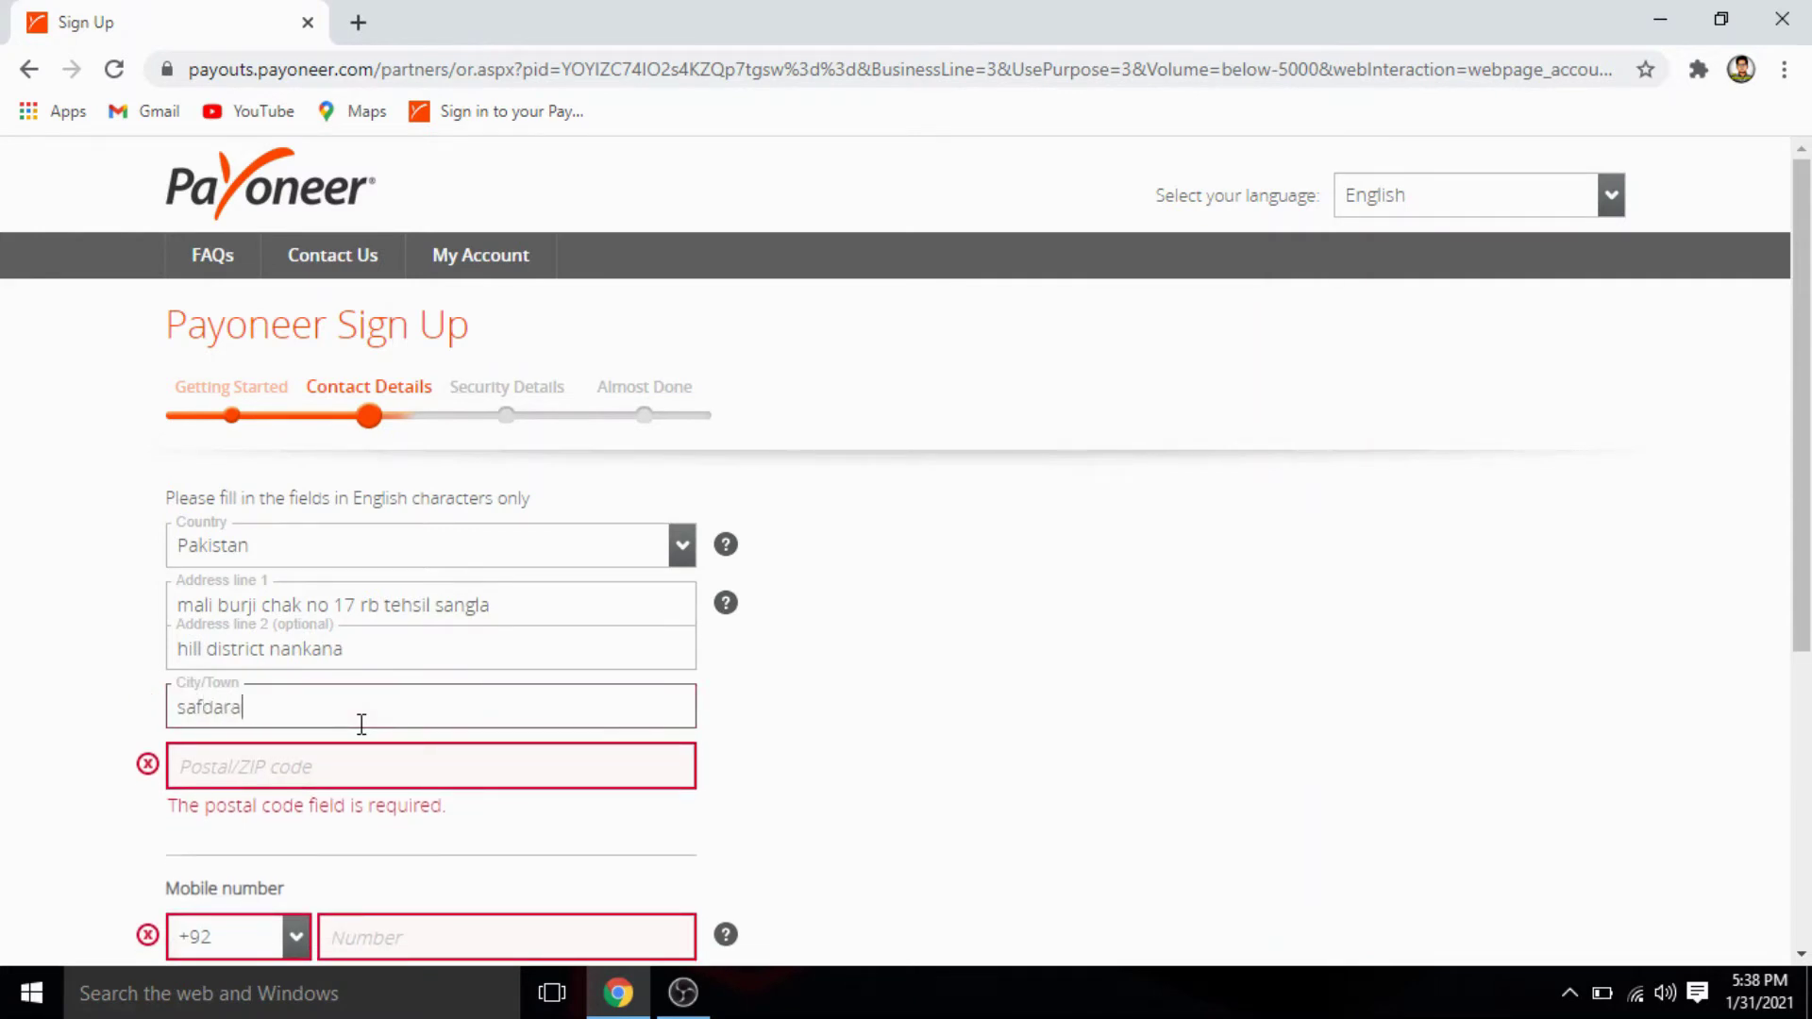
left_click(342, 761)
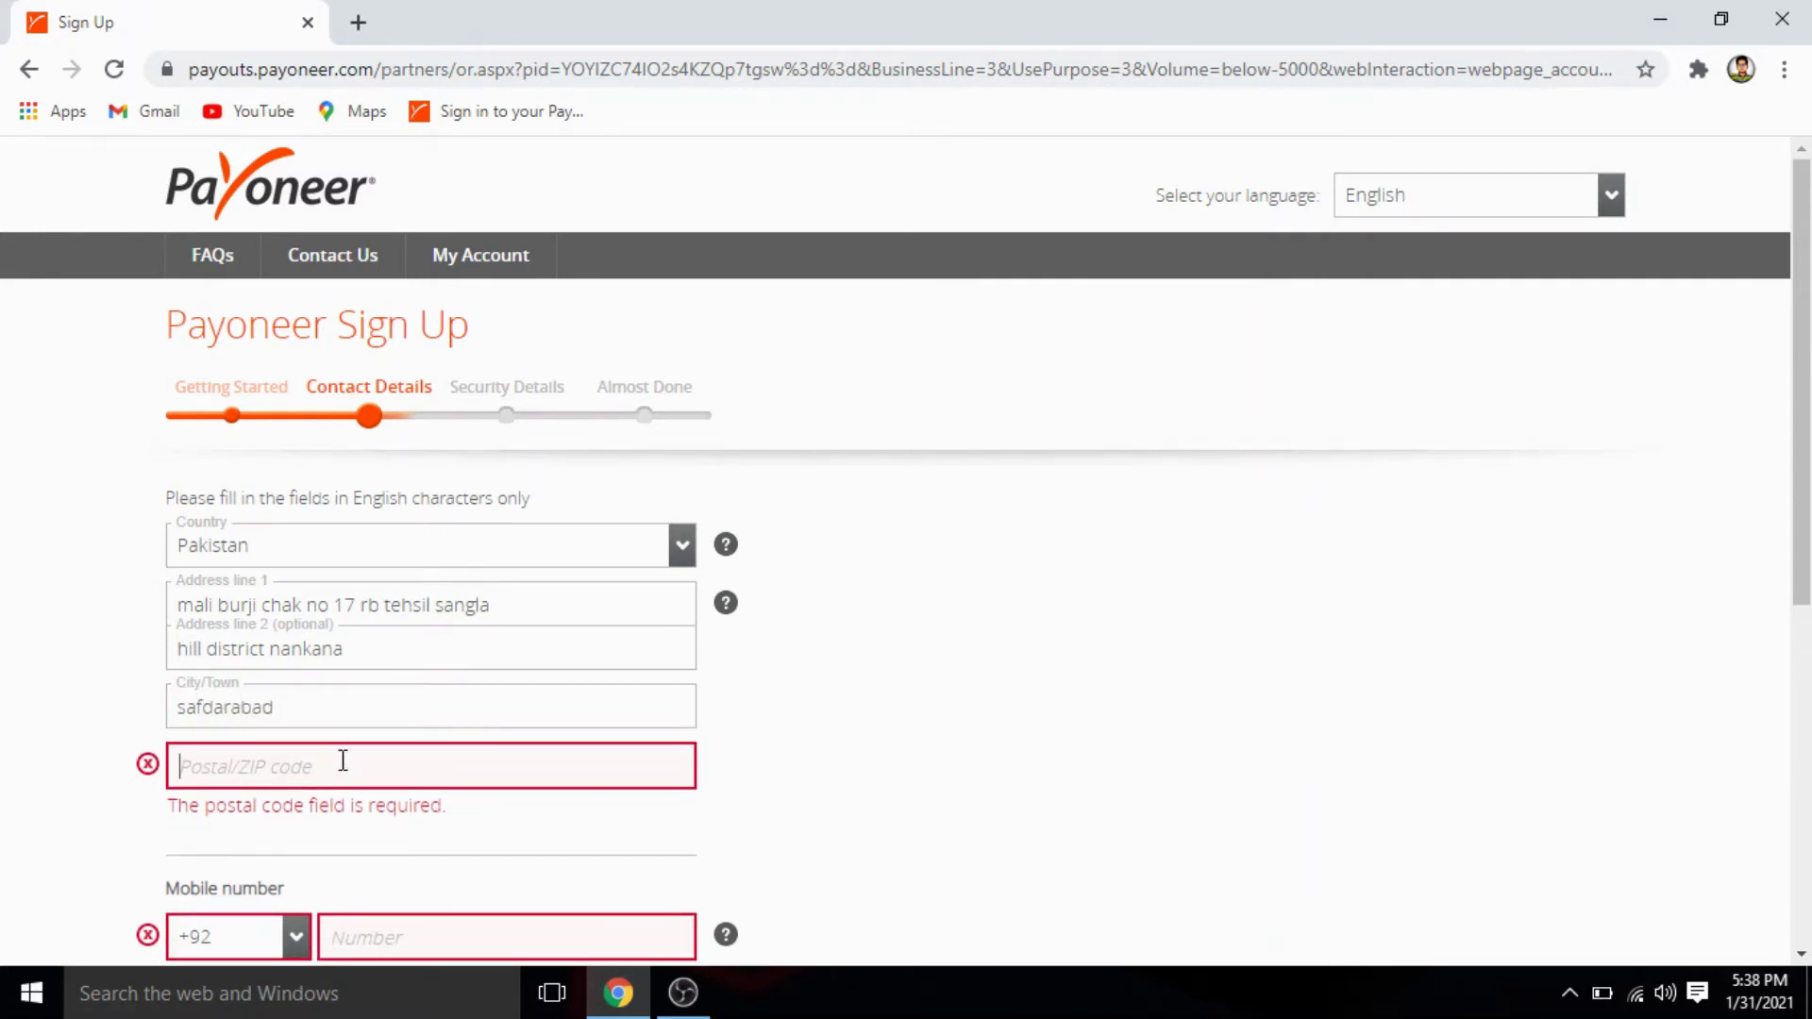
Step: Search Google for 'sangla hill postal code', select the 39600 zip, and return to the sign-up
left_click(357, 22)
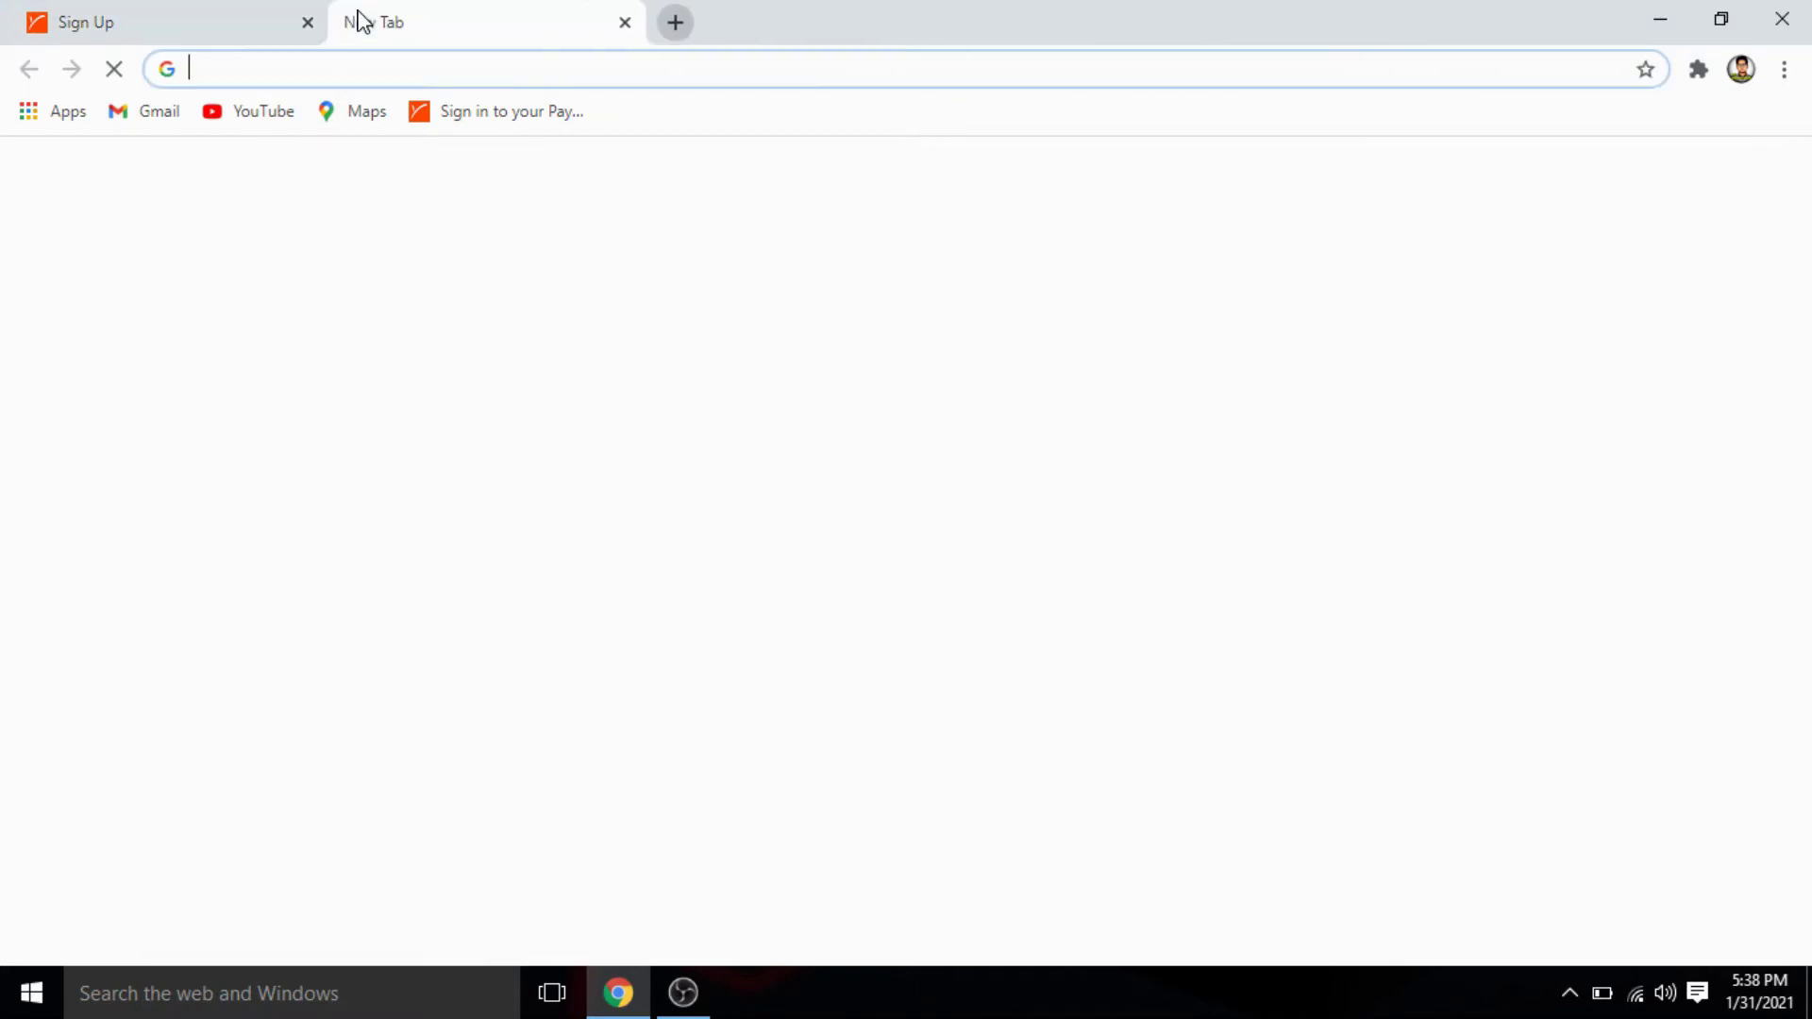
type("sangla")
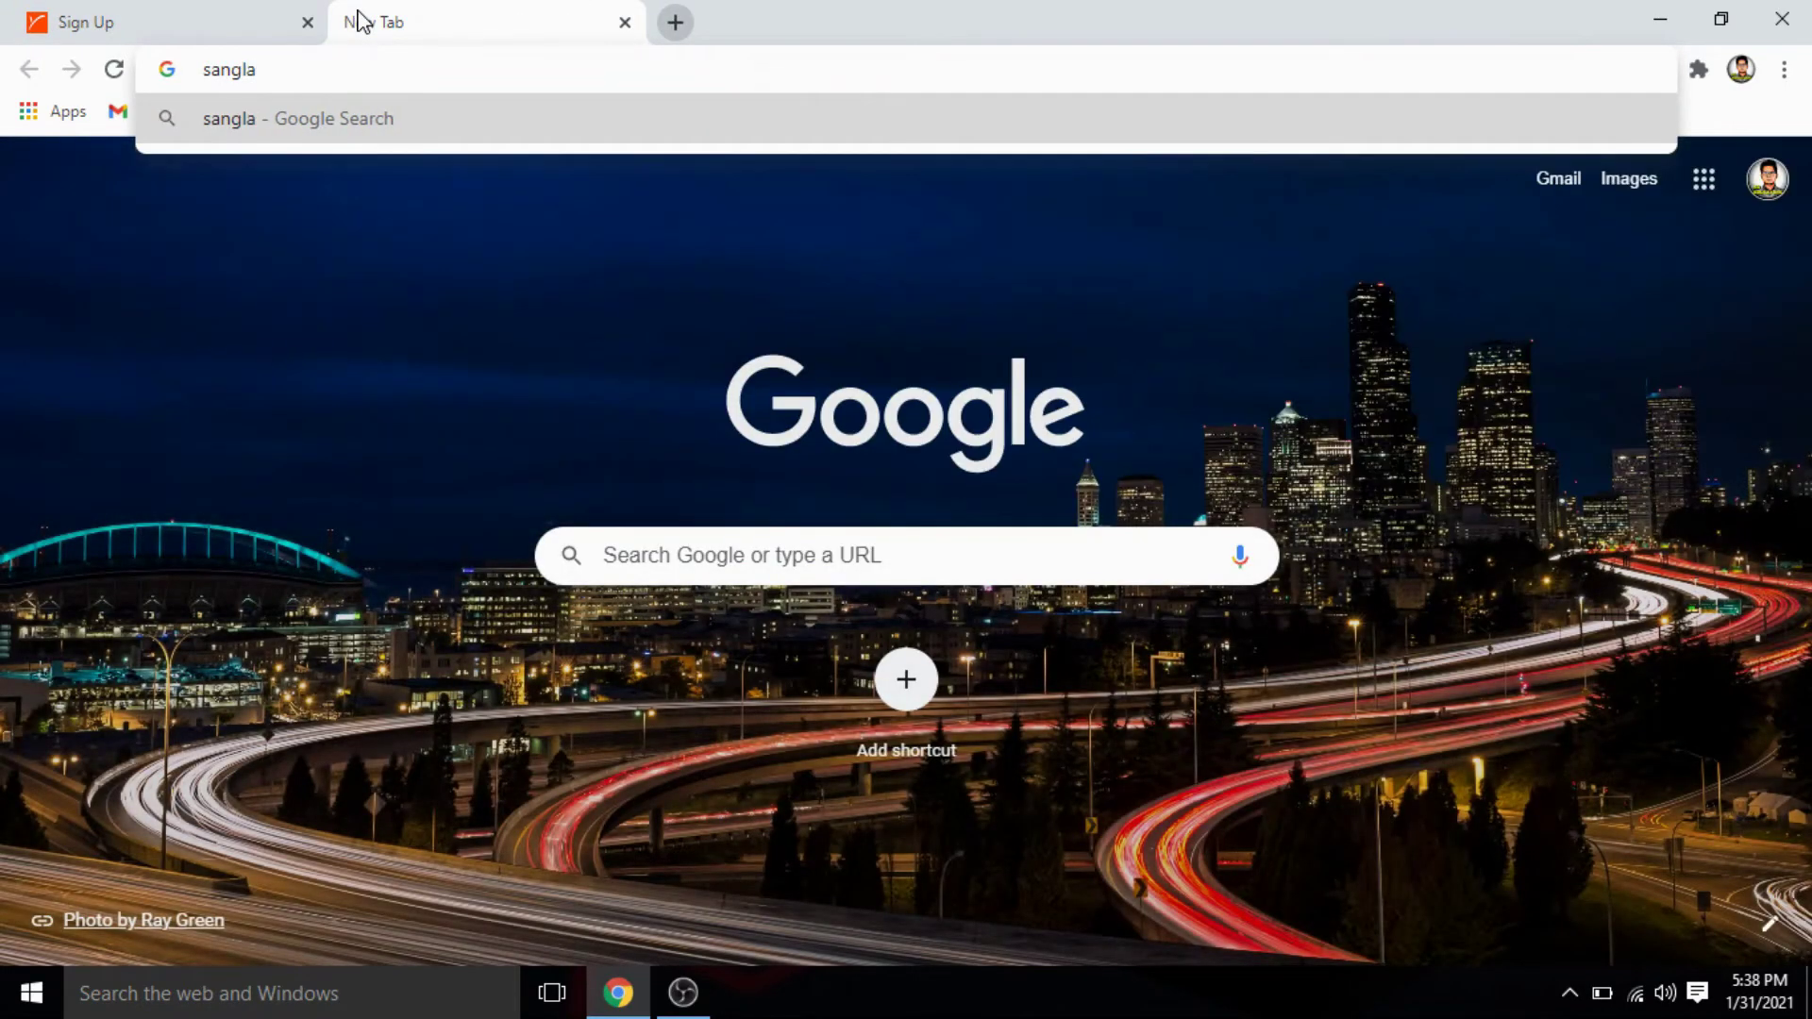
type(" hill ")
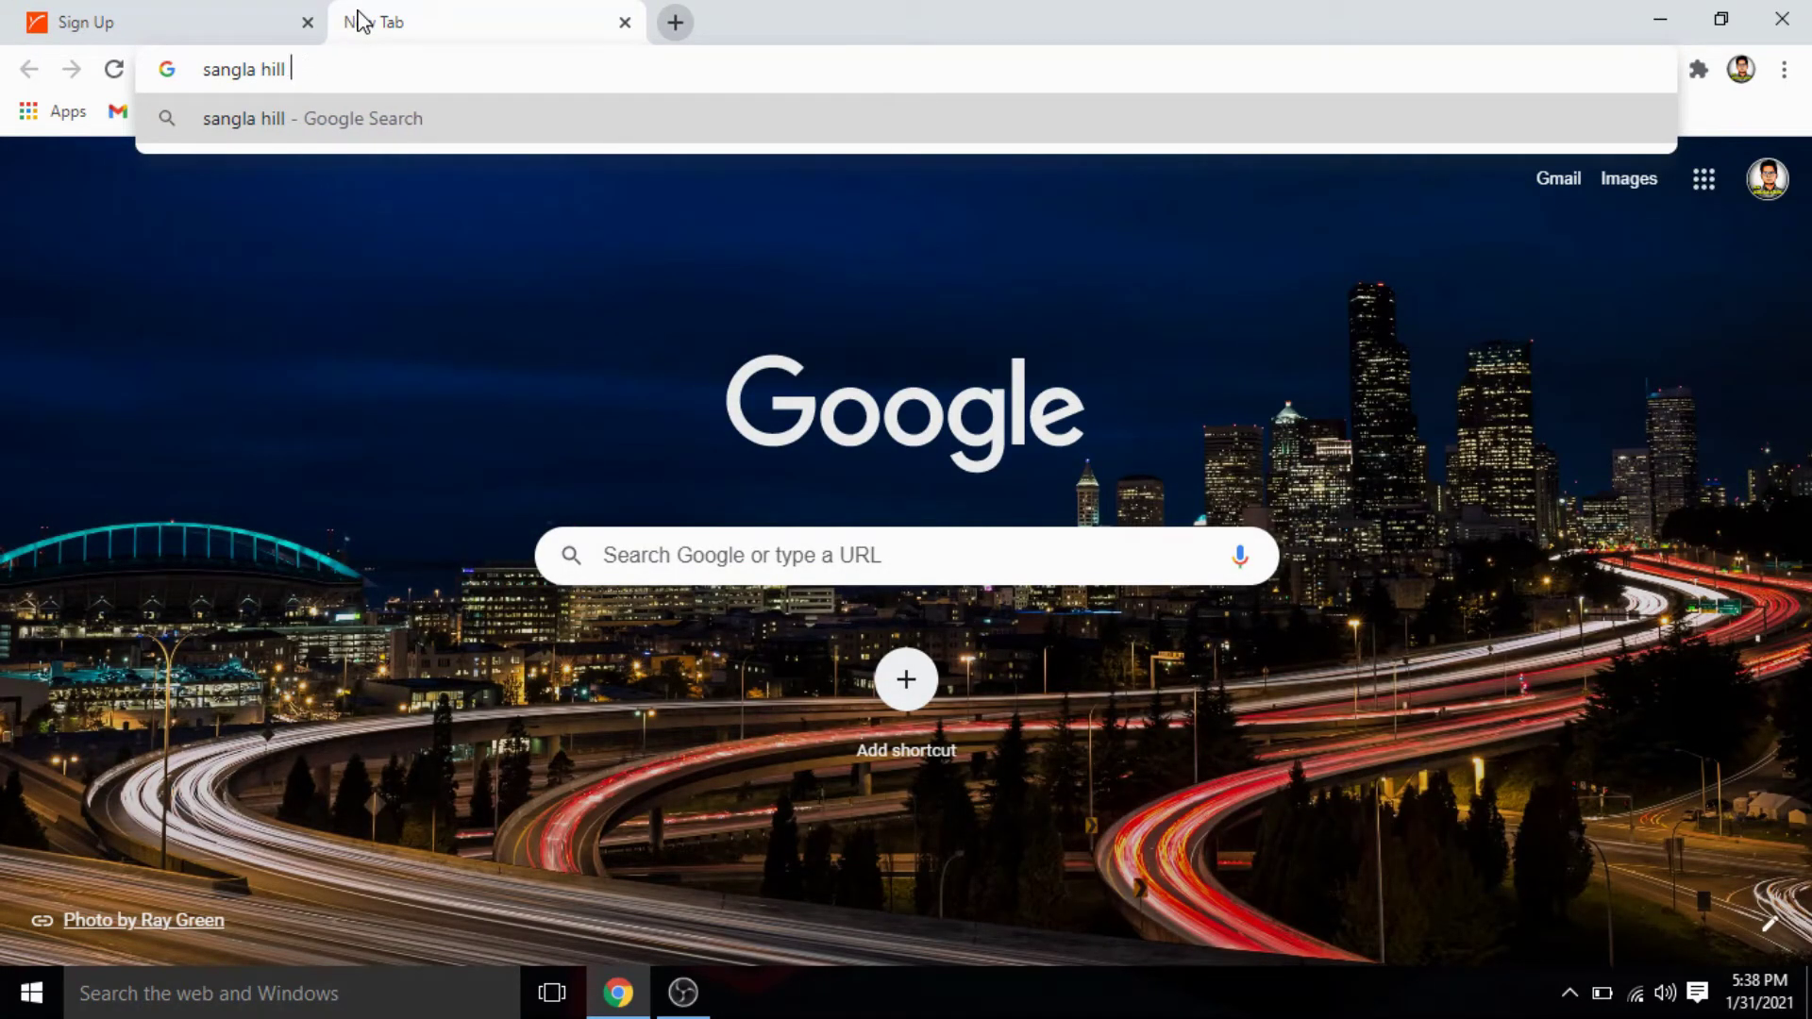
type("postal code")
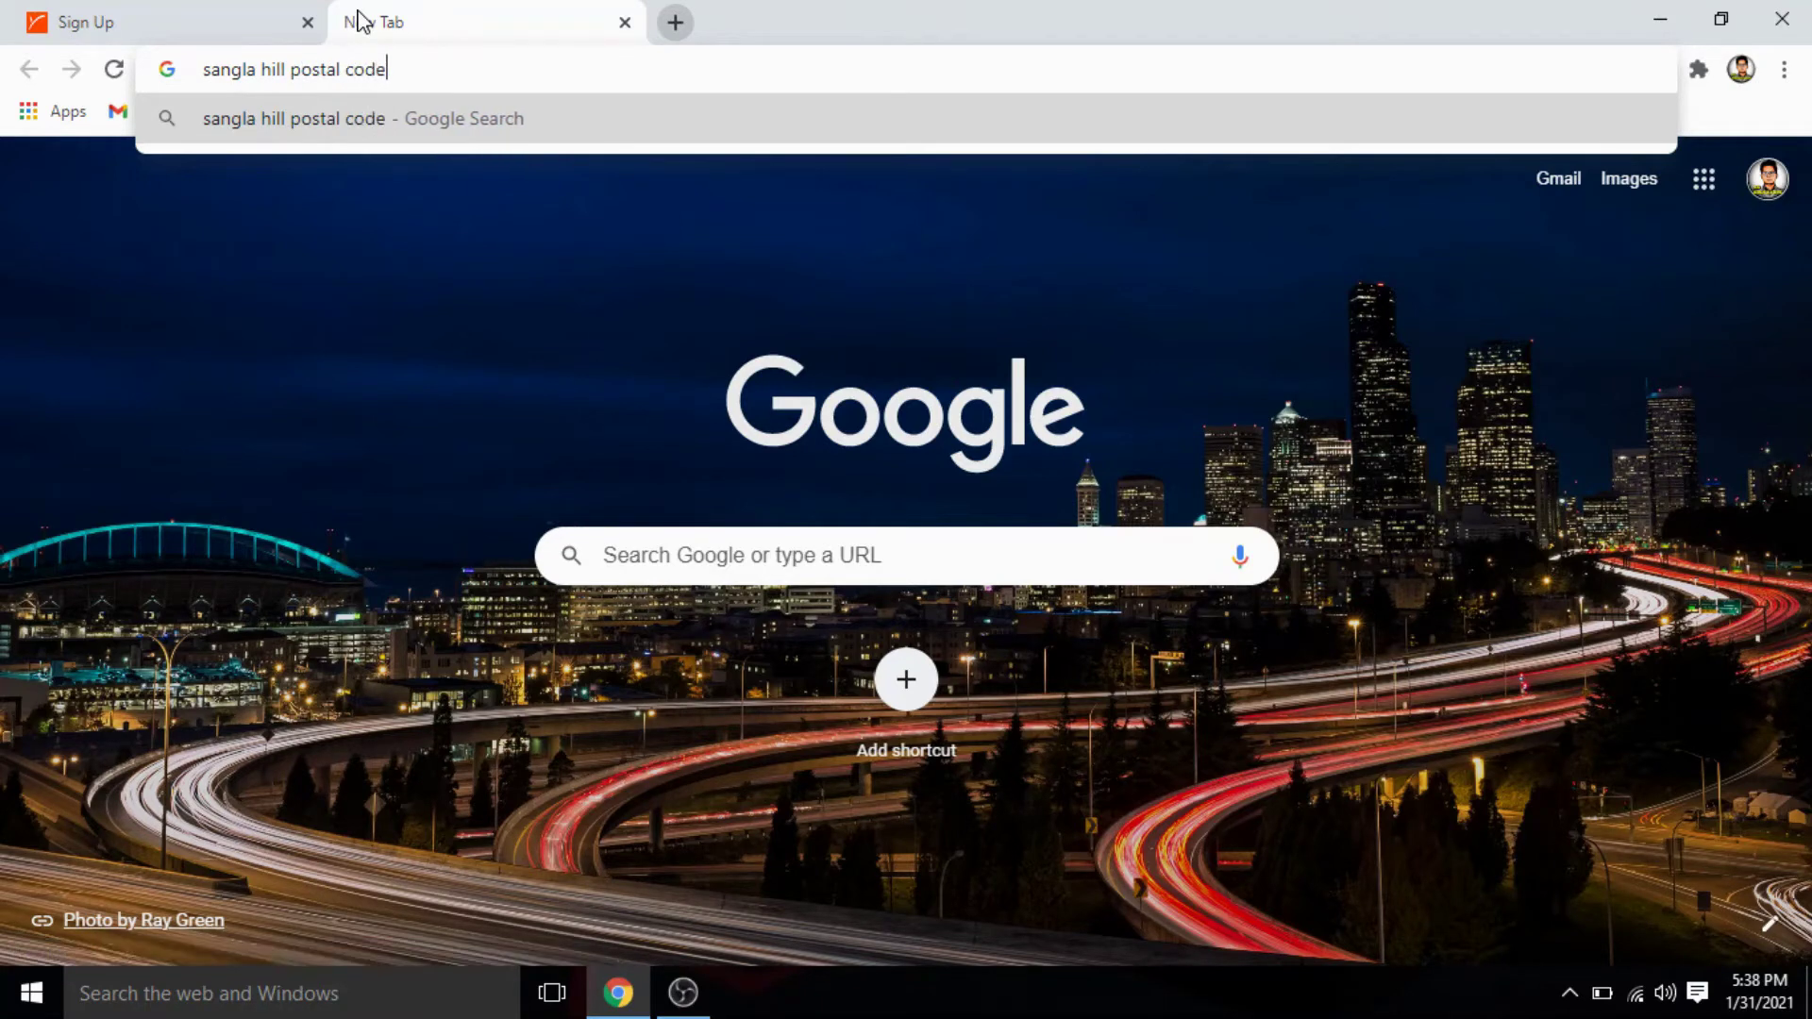
key("Return")
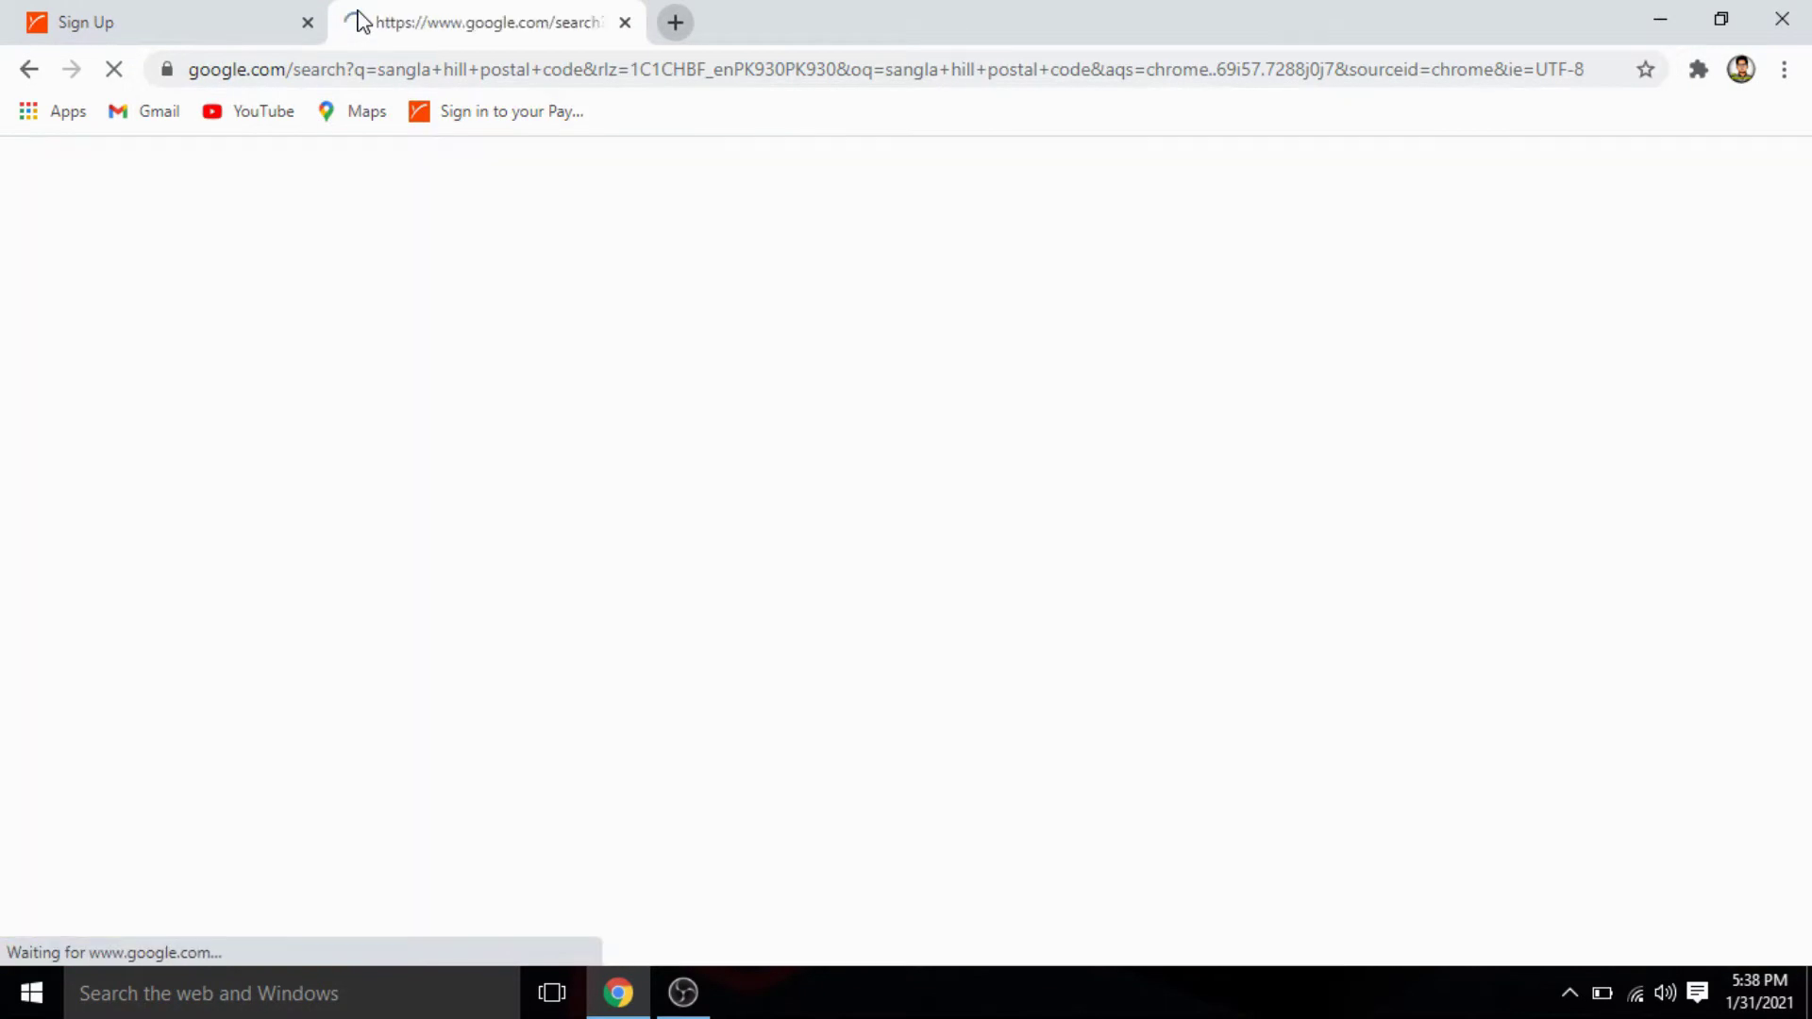
left_click_drag(401, 421, 252, 412)
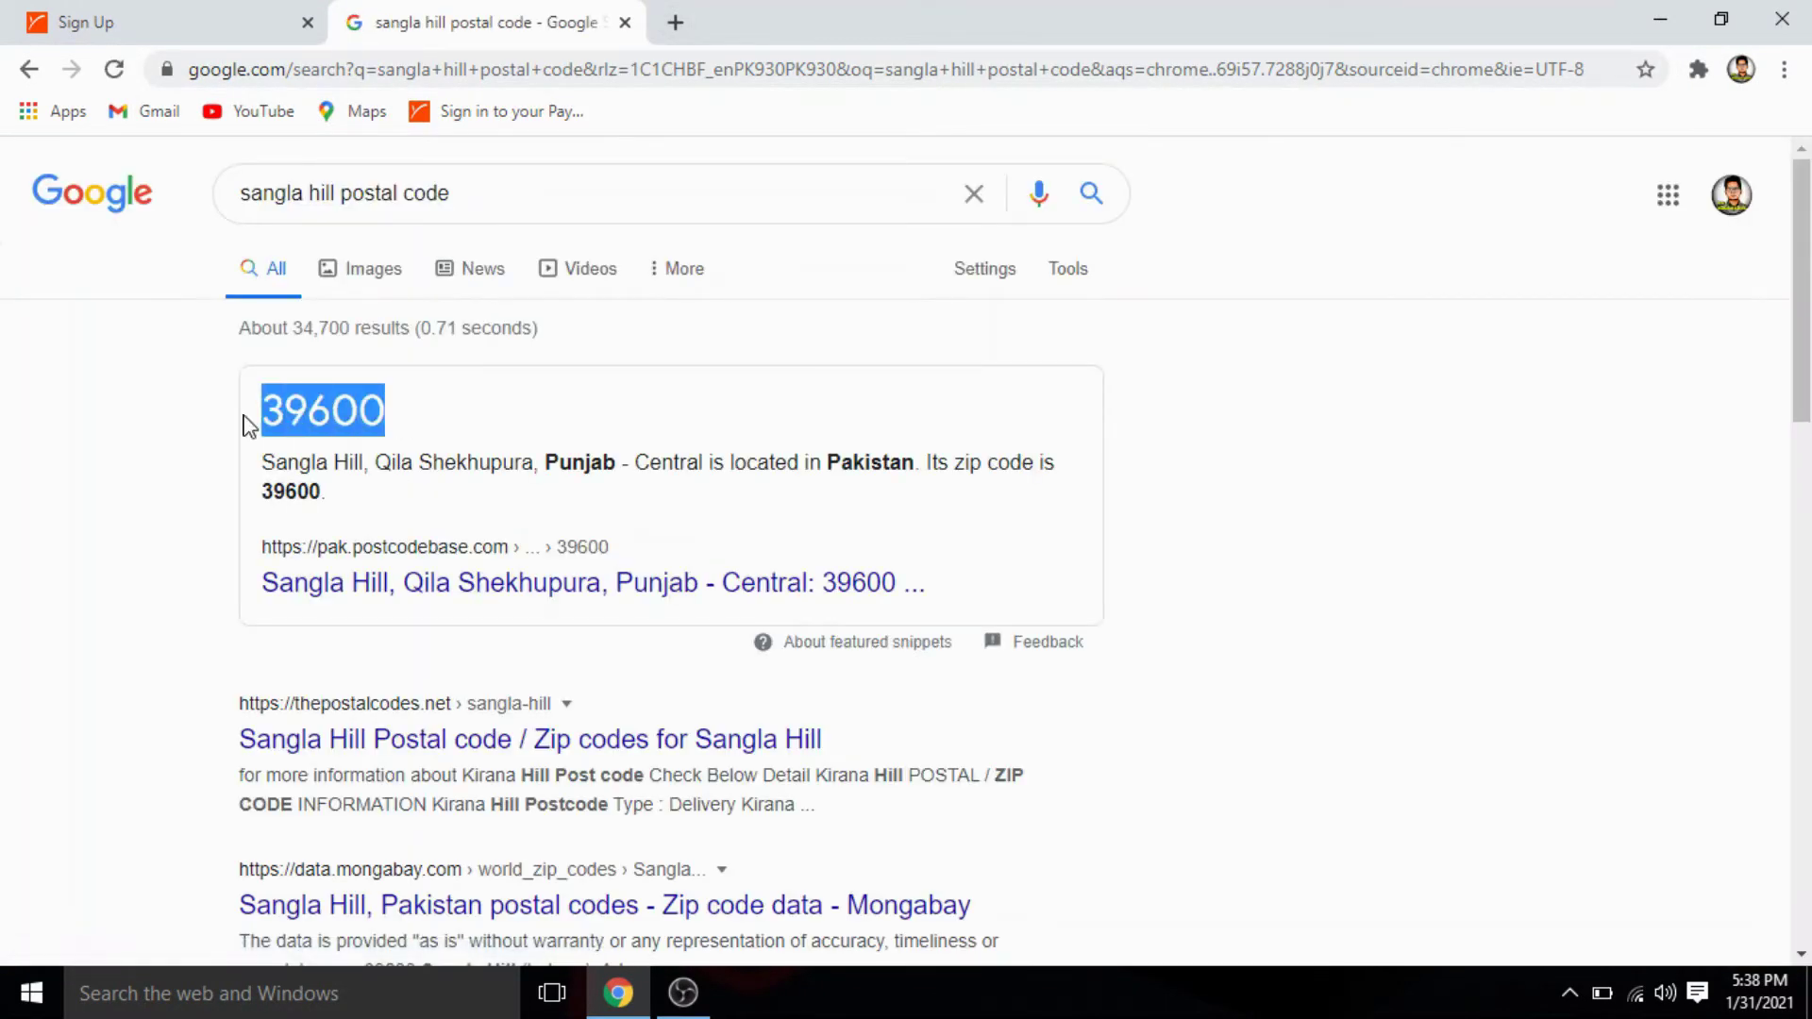
left_click(210, 11)
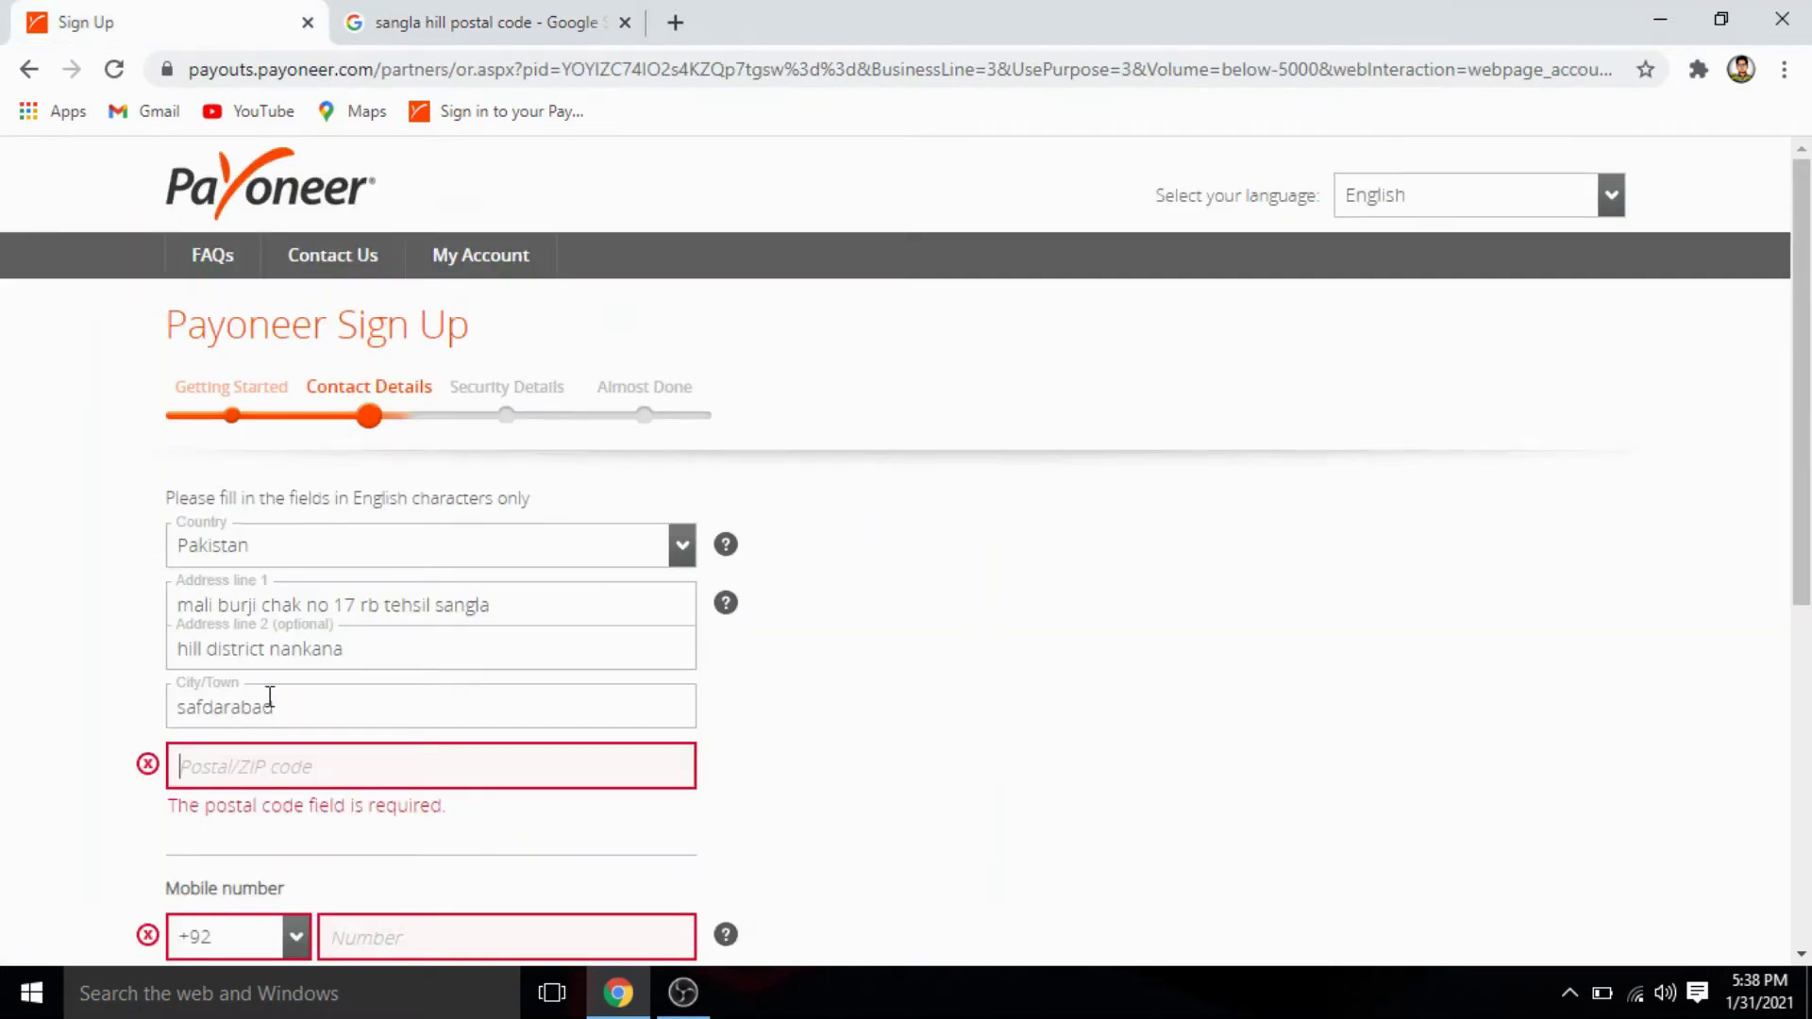
Step: Enter the applicant's postal code and mobile phone number
type("39540")
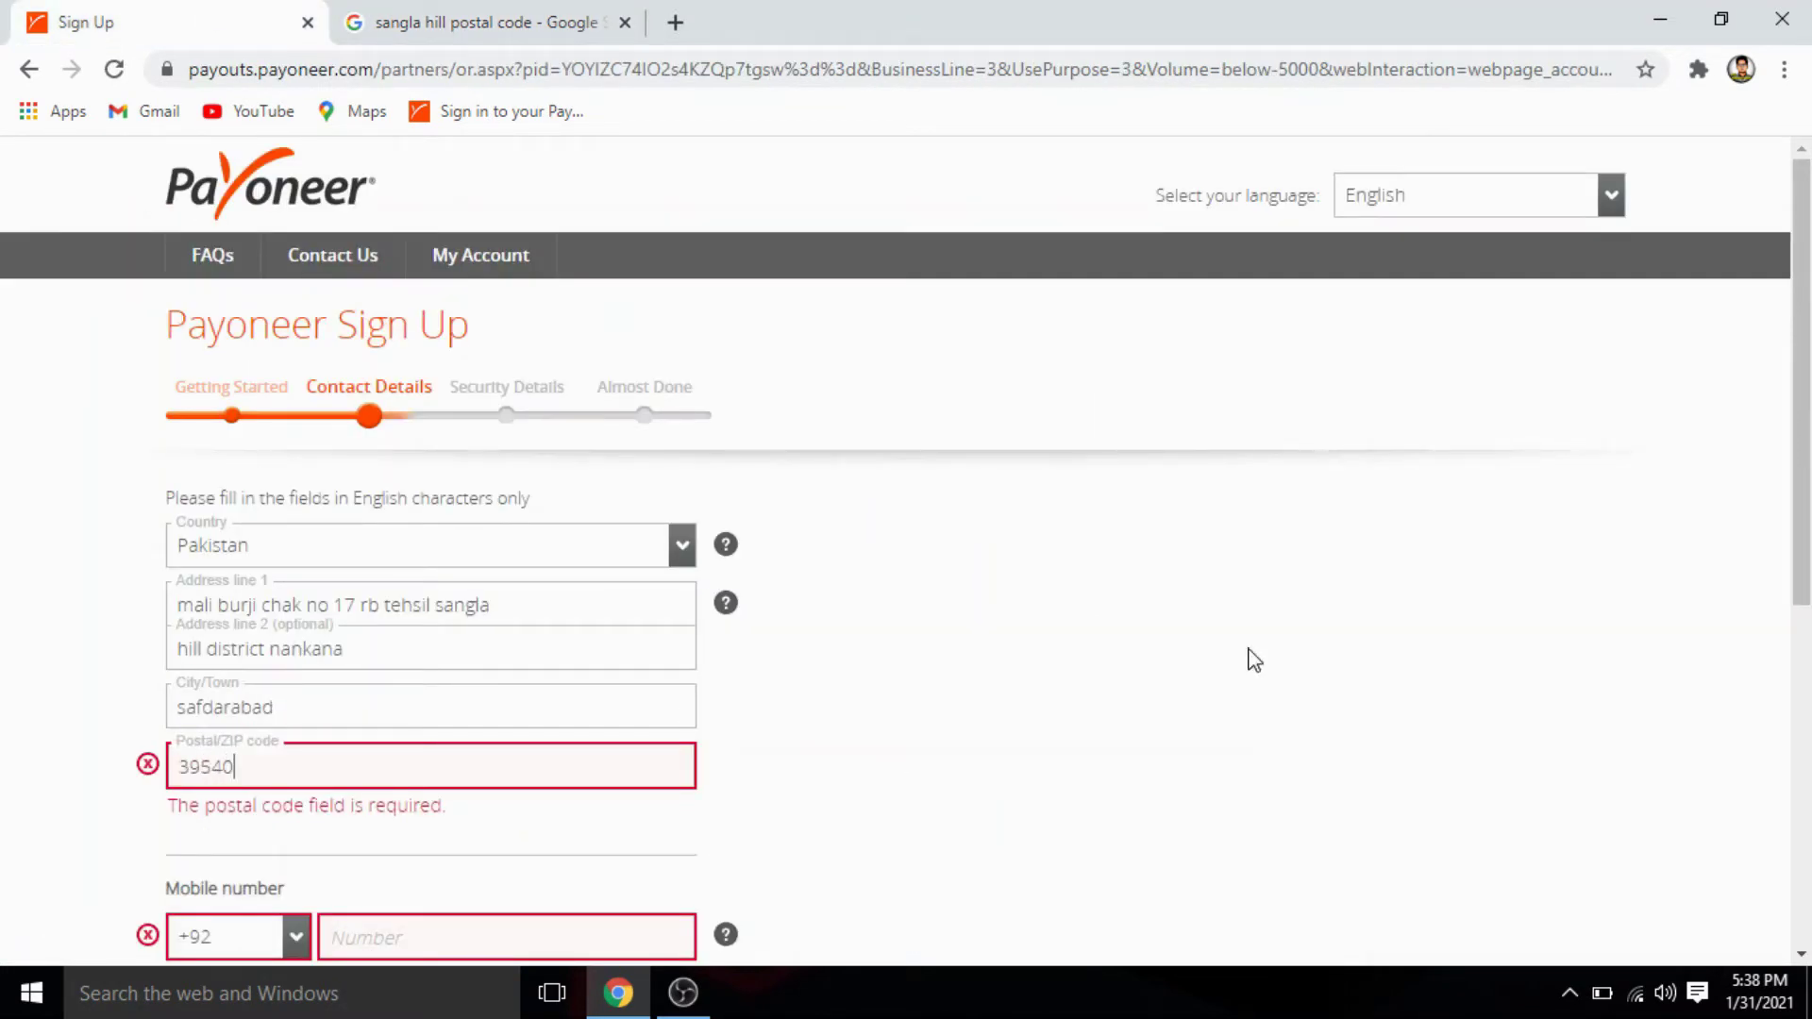
scroll(1331, 611, "down", 4)
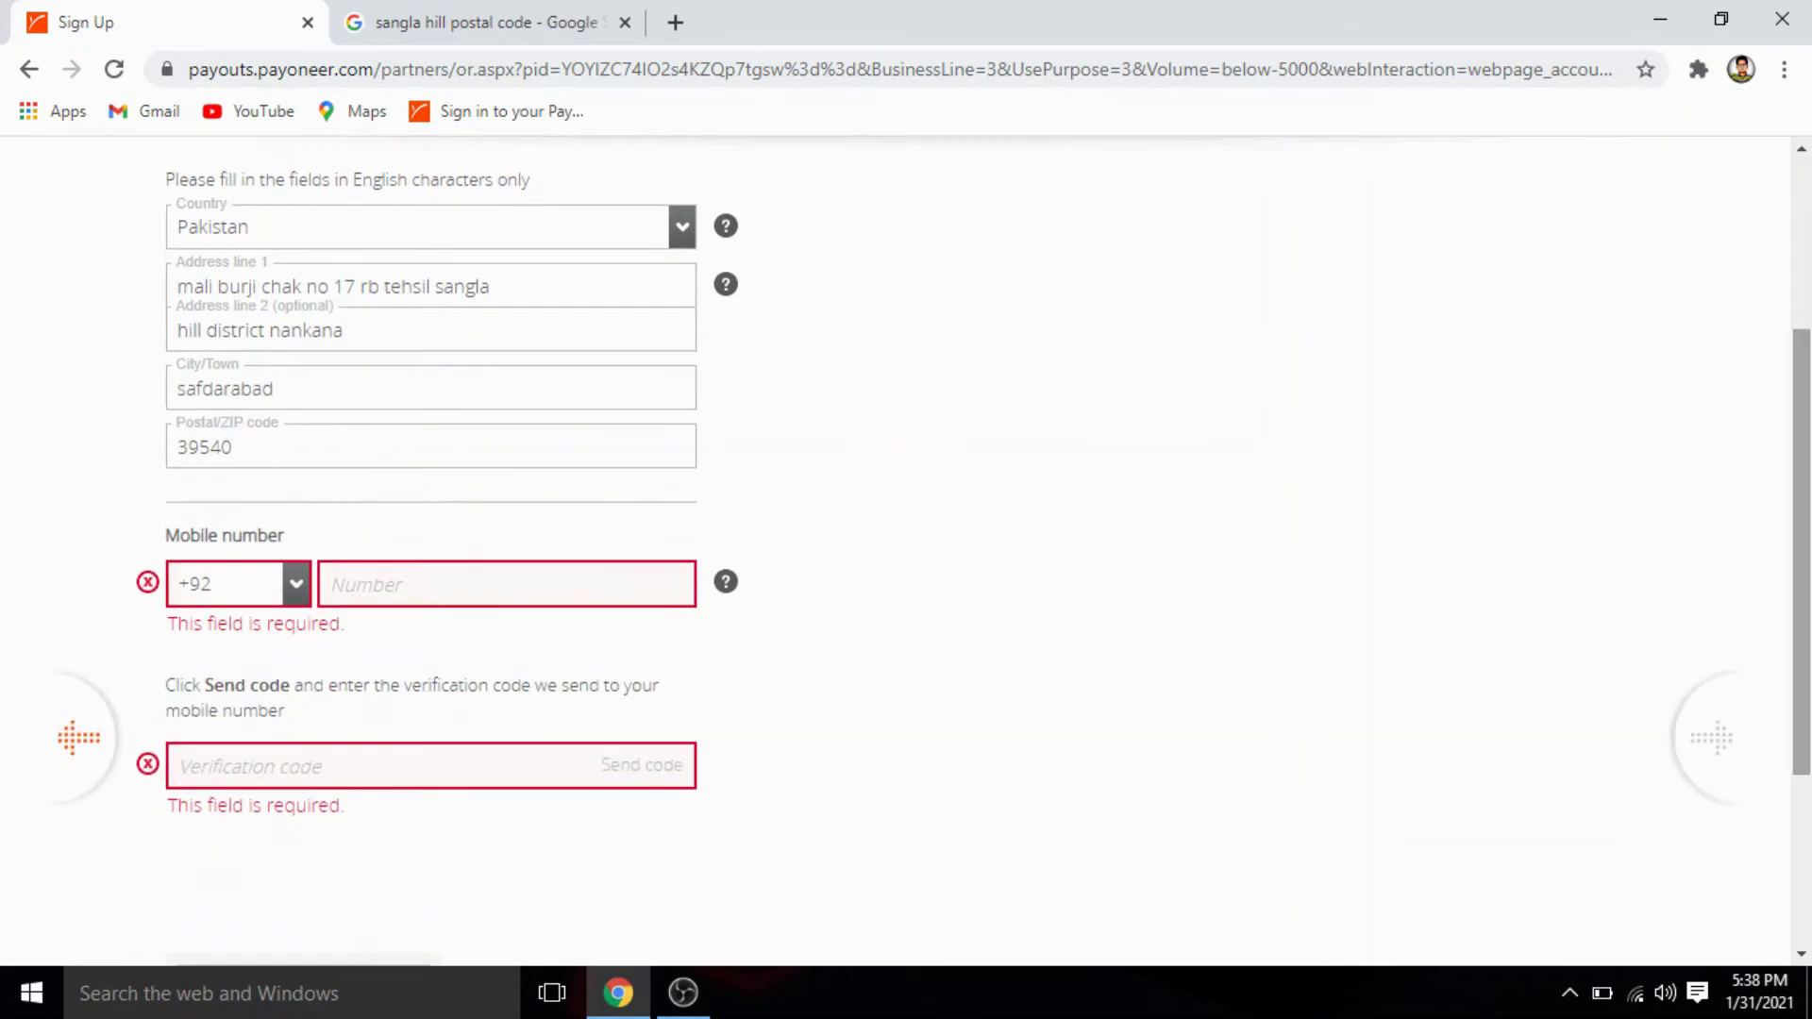
left_click(545, 587)
type("3356649")
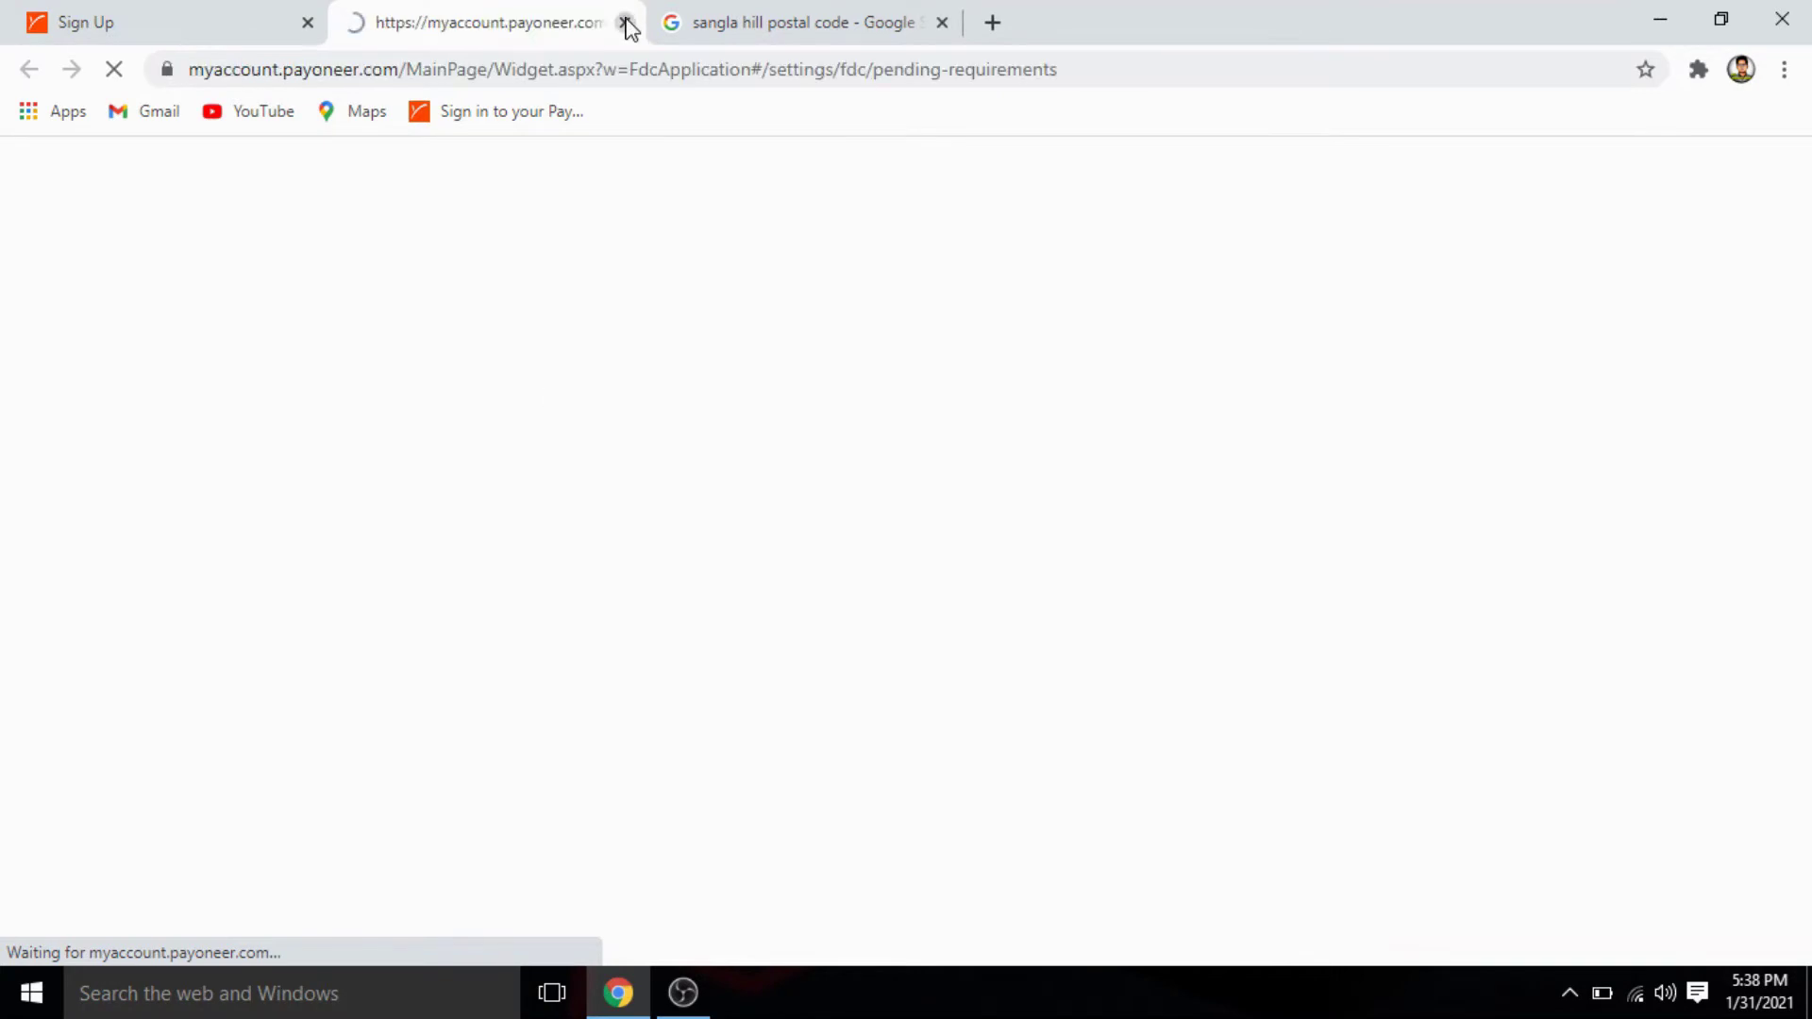
left_click(623, 21)
Step: Verify the mobile number with the SMS code and submit the Contact Details step
left_click(615, 729)
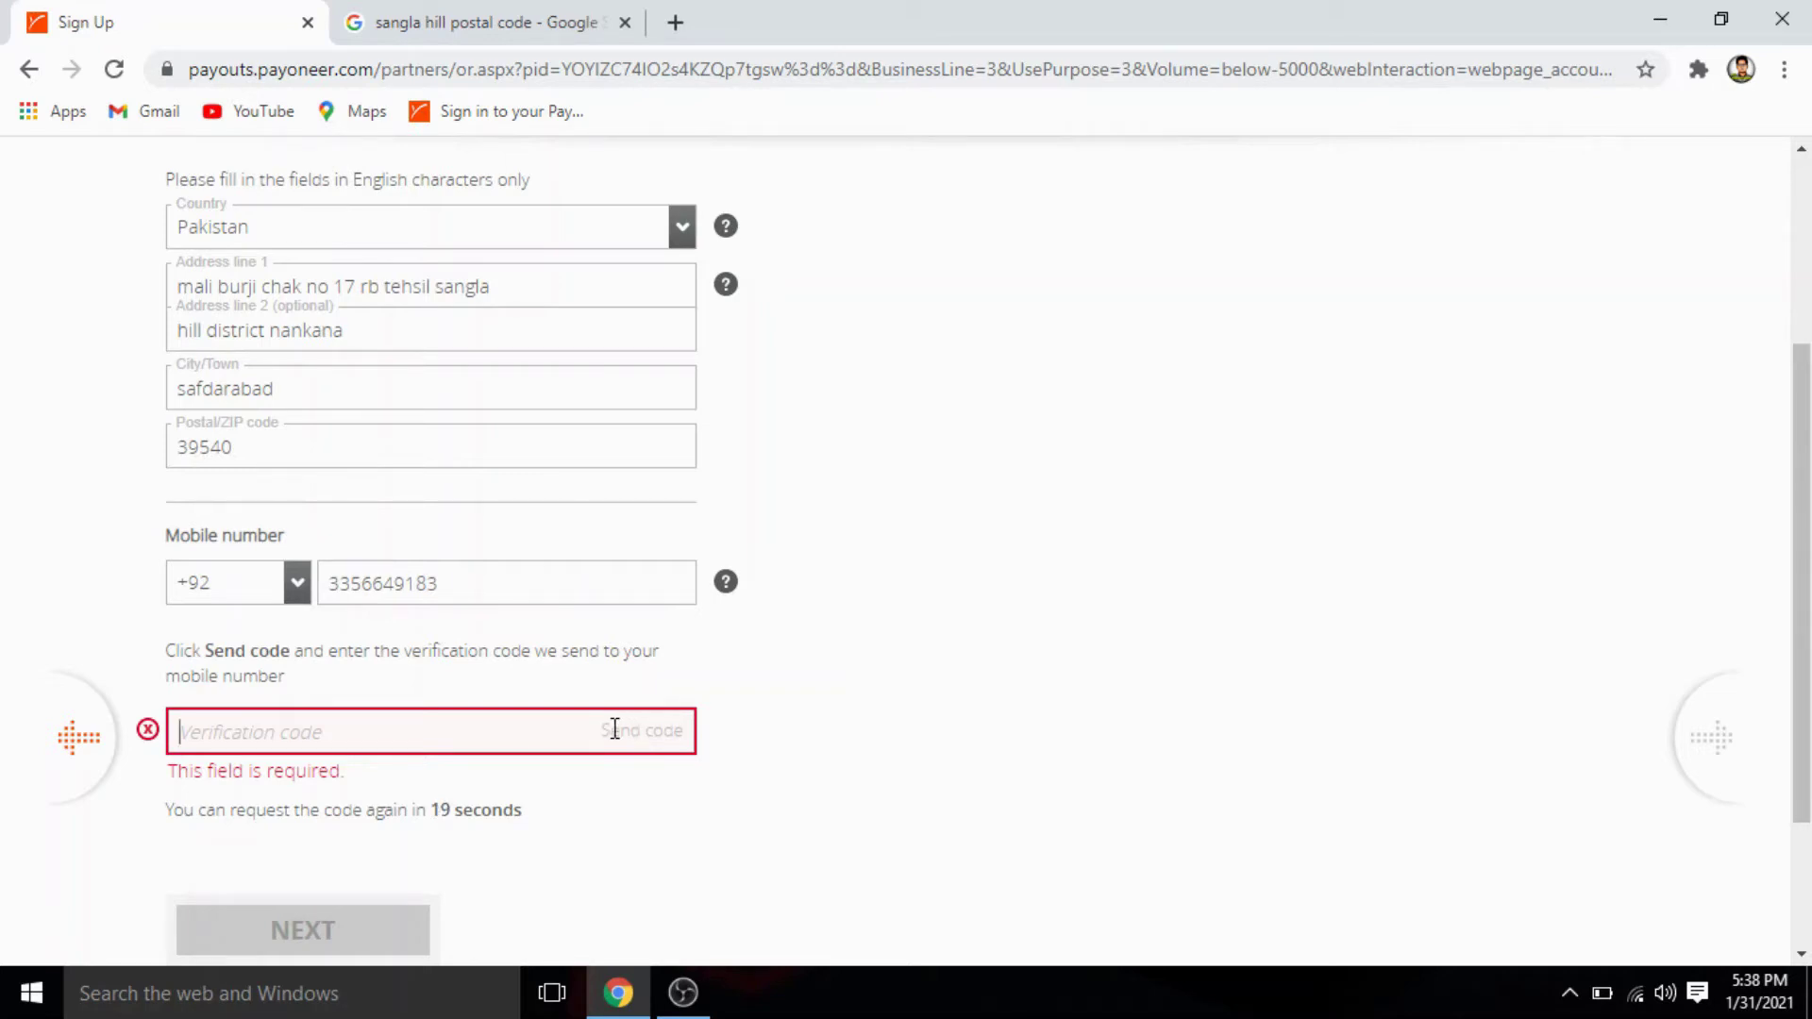
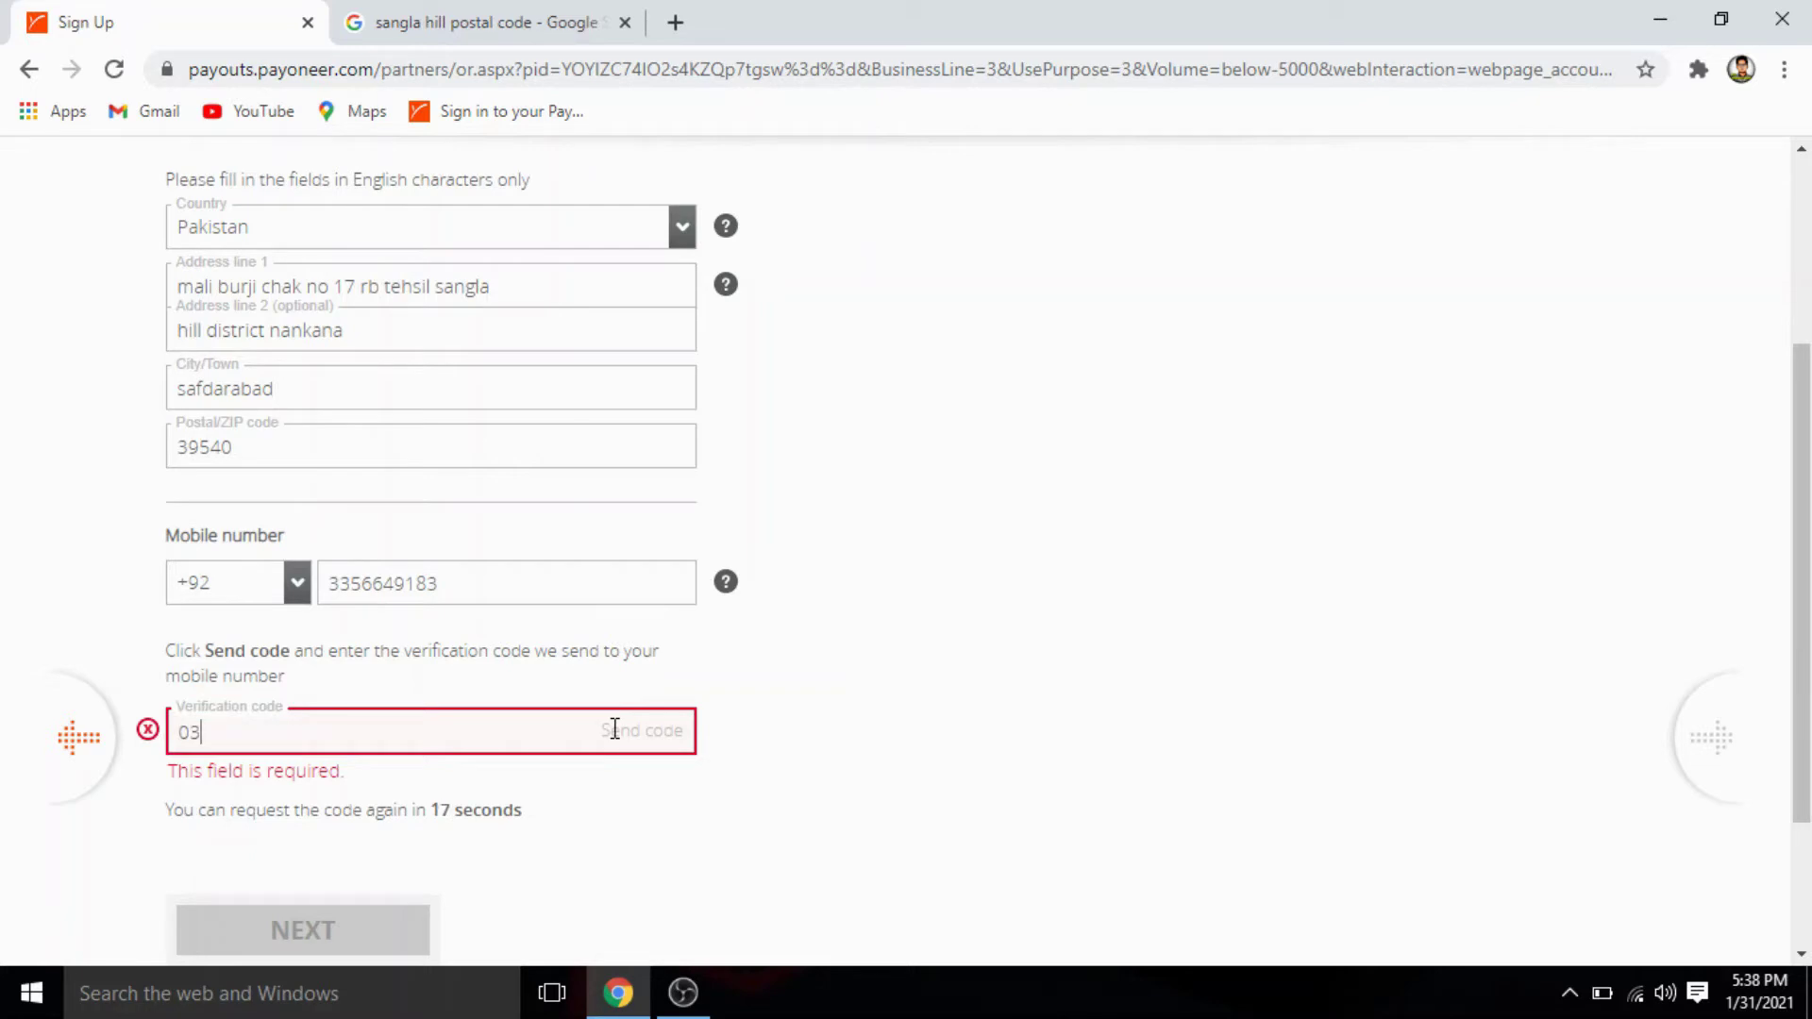
left_click(413, 920)
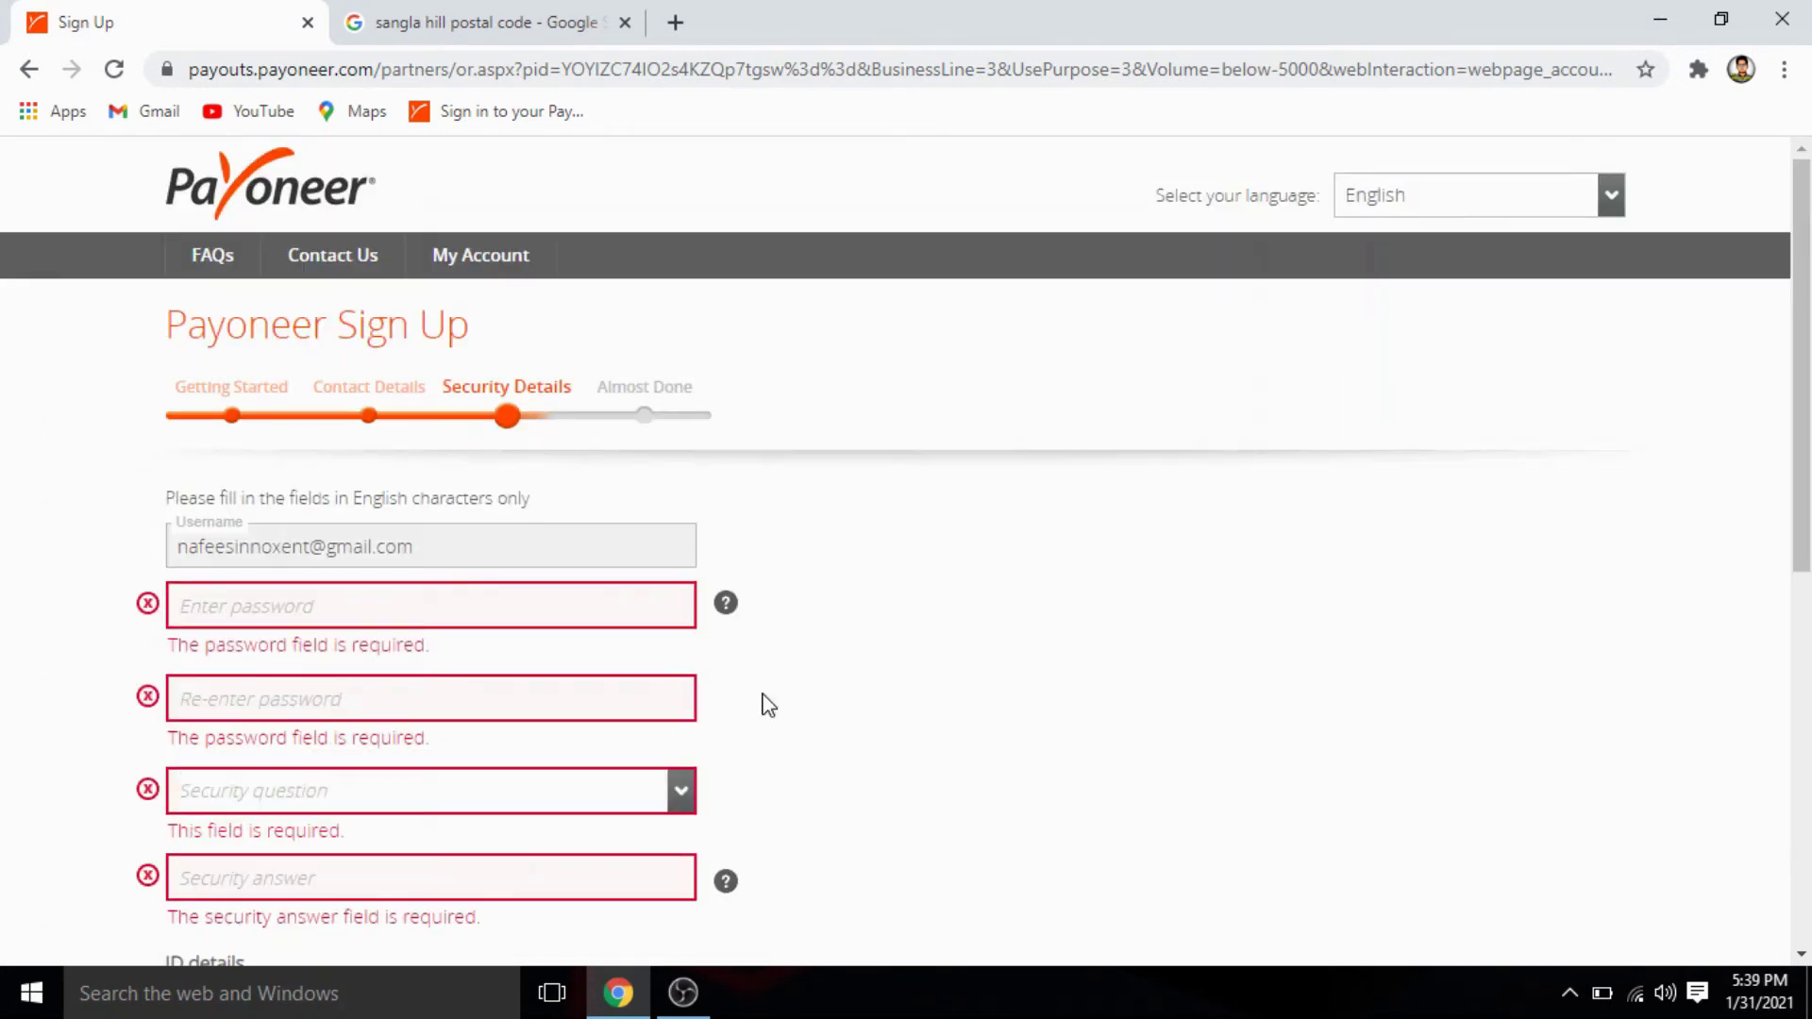
Step: Enter the account password and confirm it
left_click(536, 604)
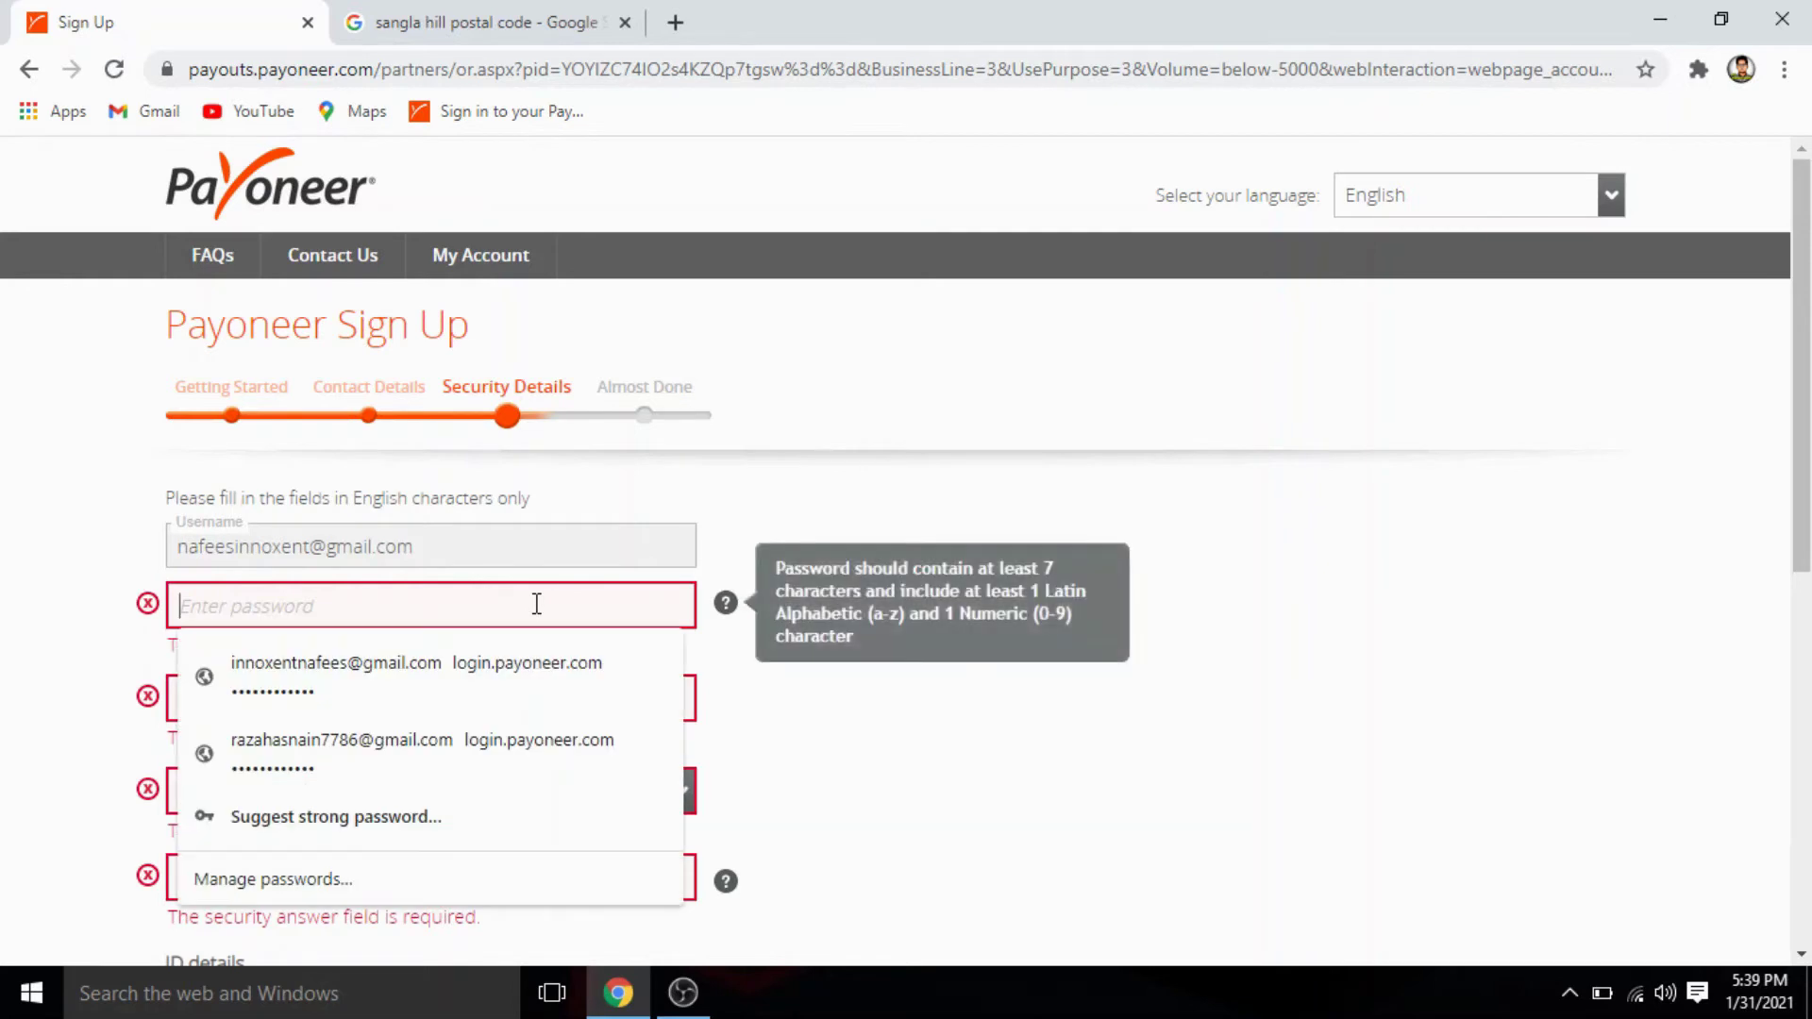
type("••")
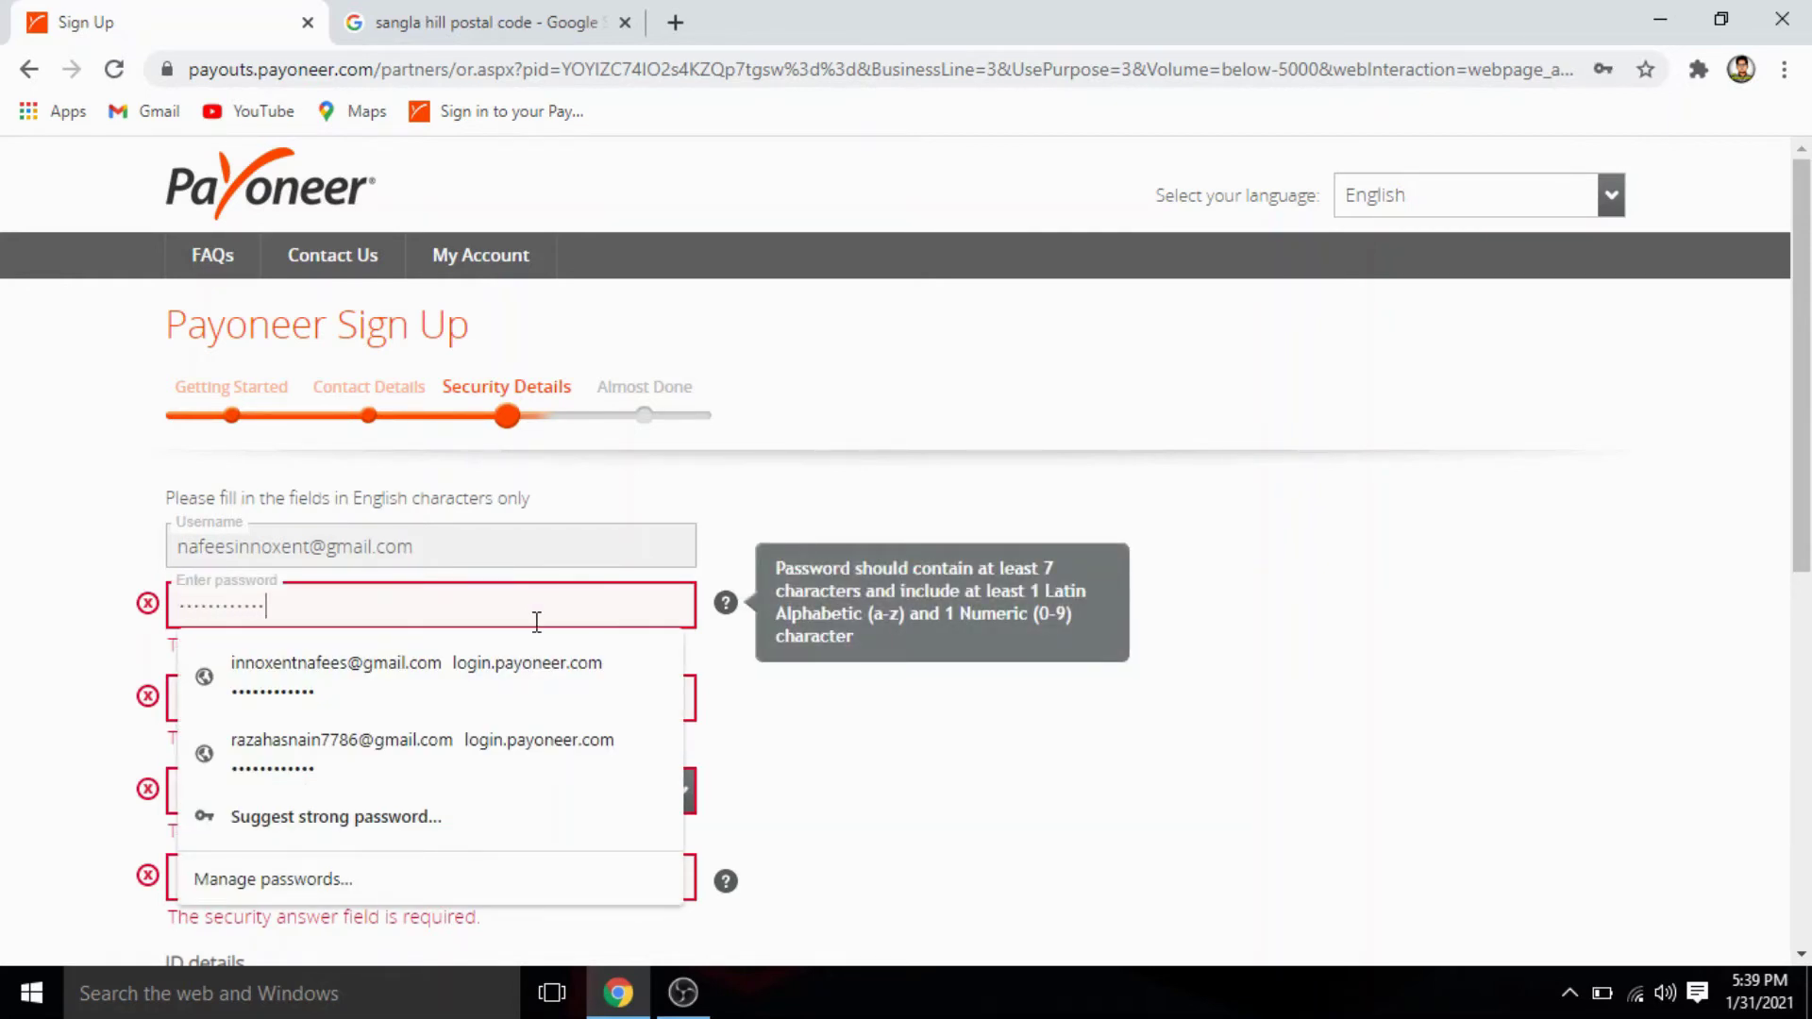
left_click(720, 716)
left_click(591, 673)
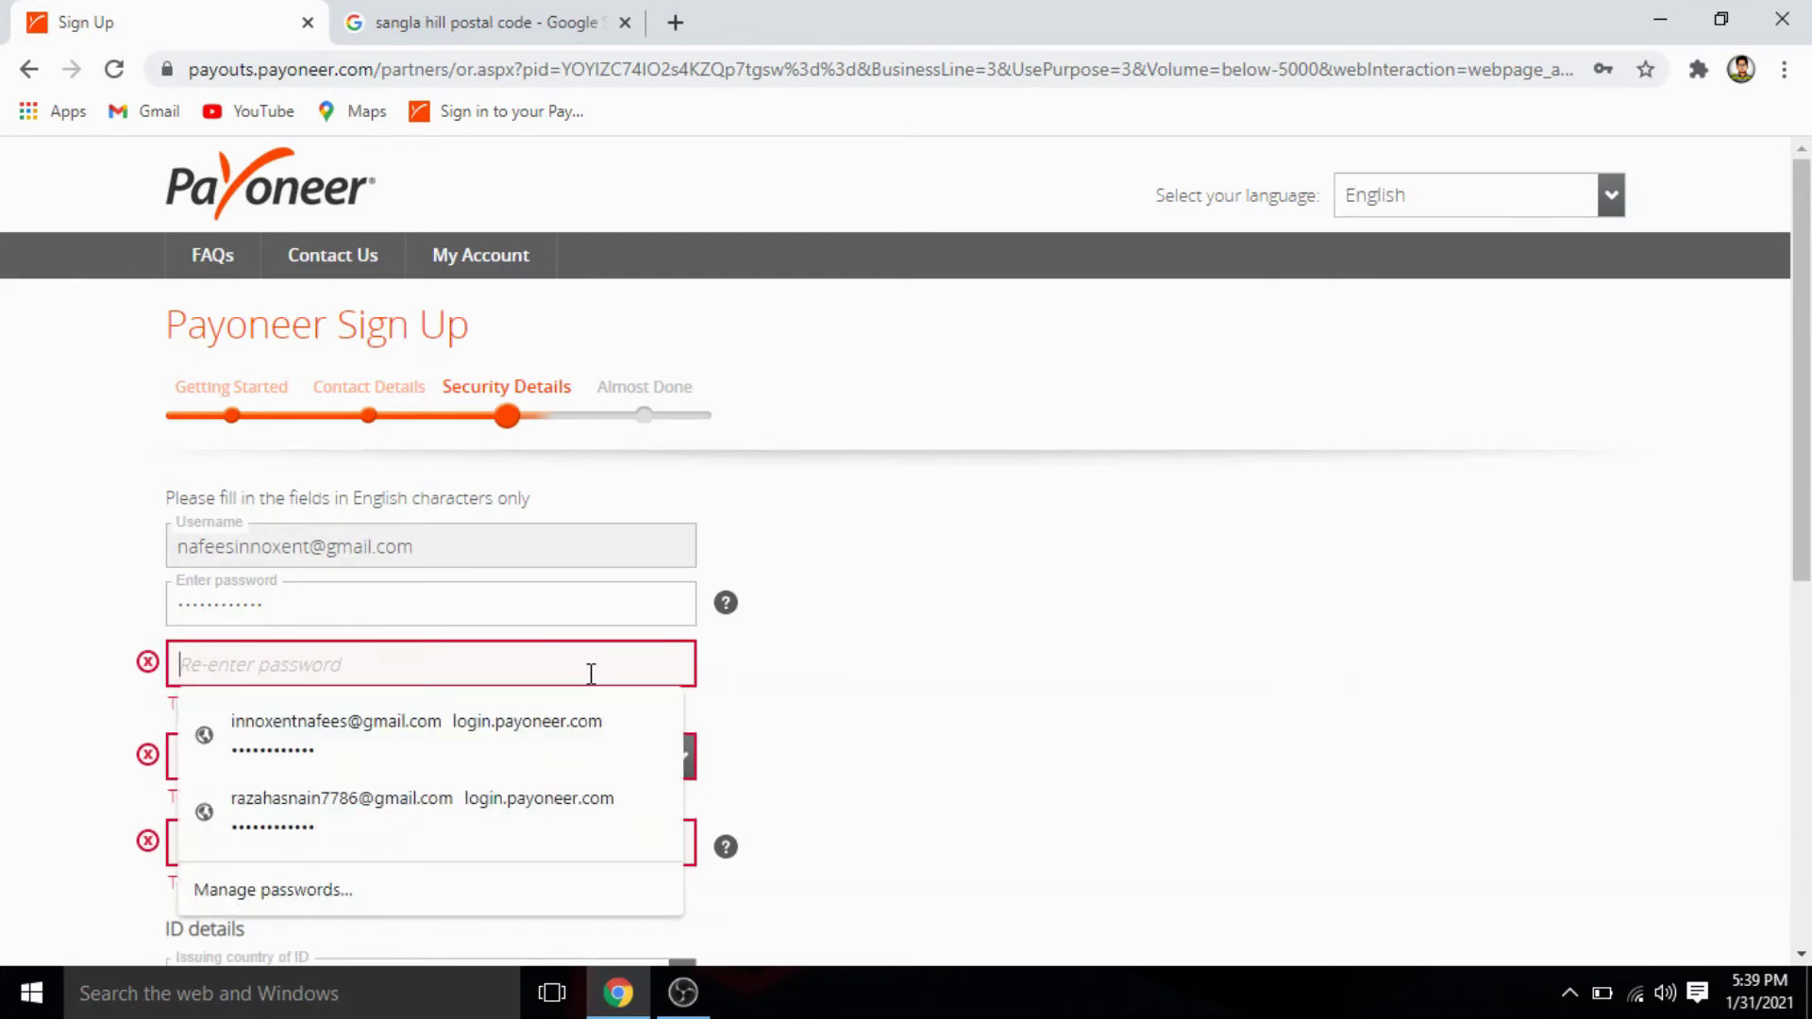
type("••••")
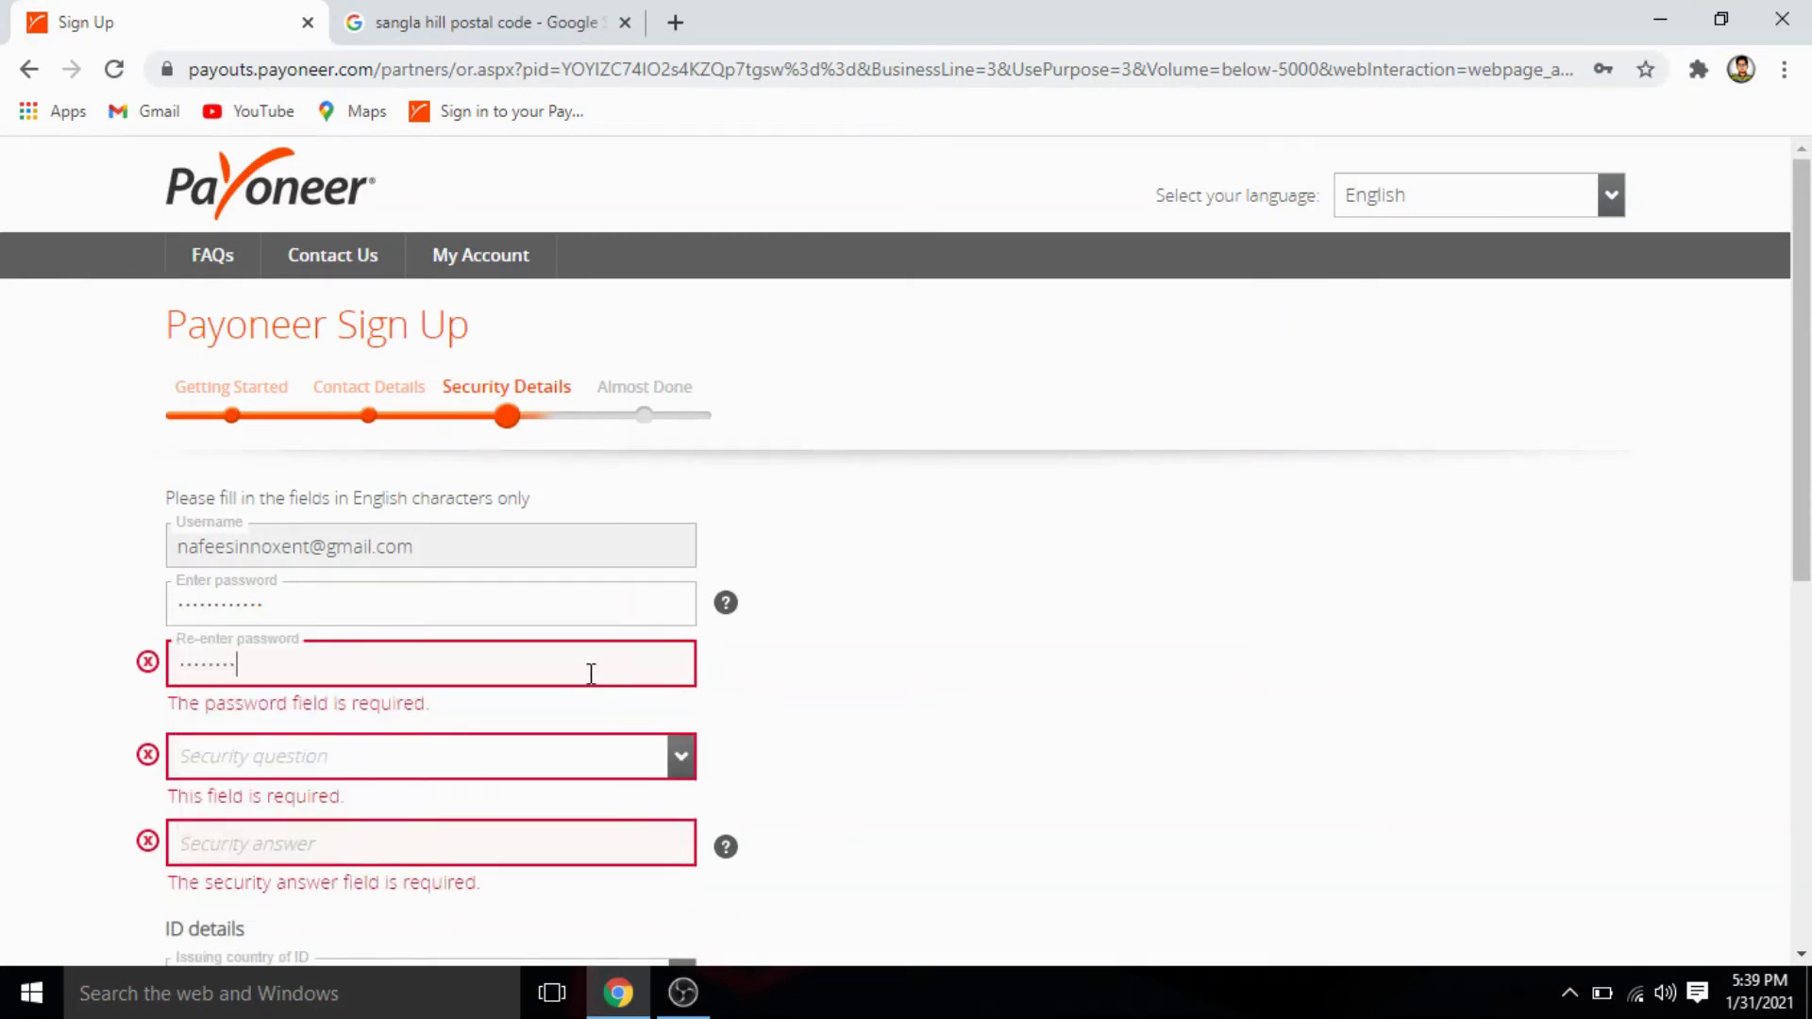
Step: Choose the first-job security question and type its answer
left_click(445, 751)
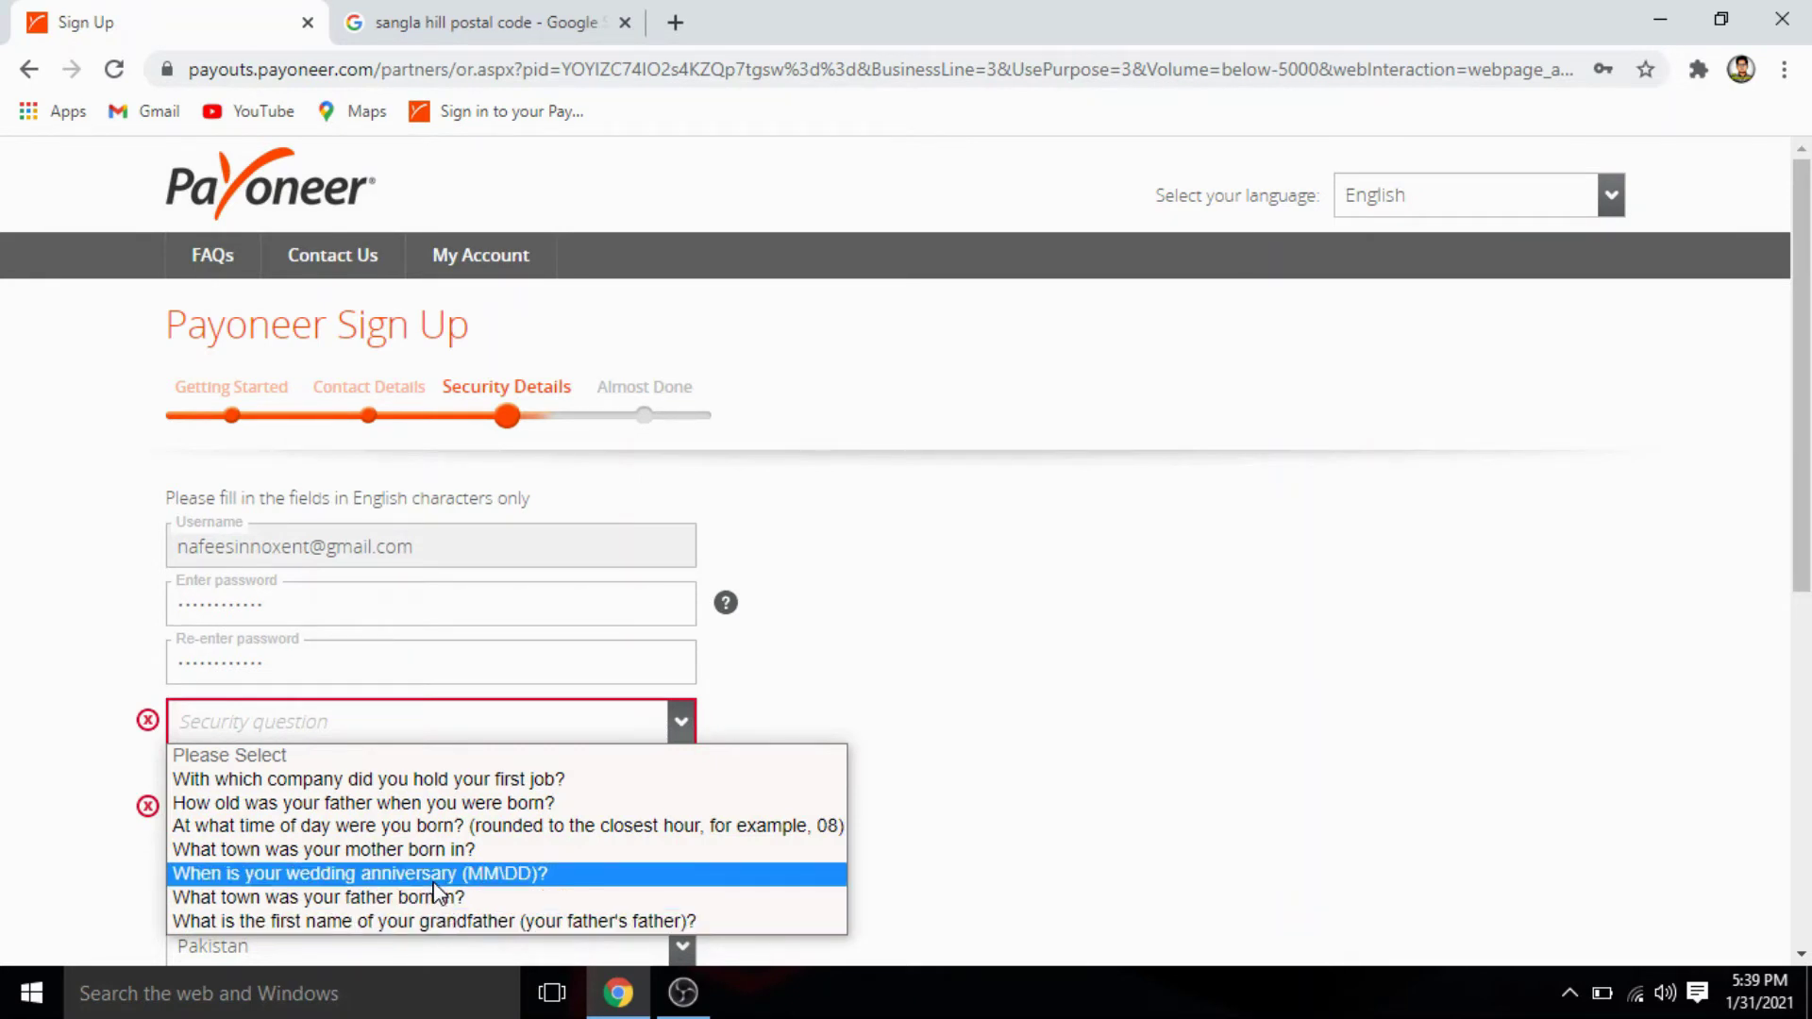
left_click(423, 791)
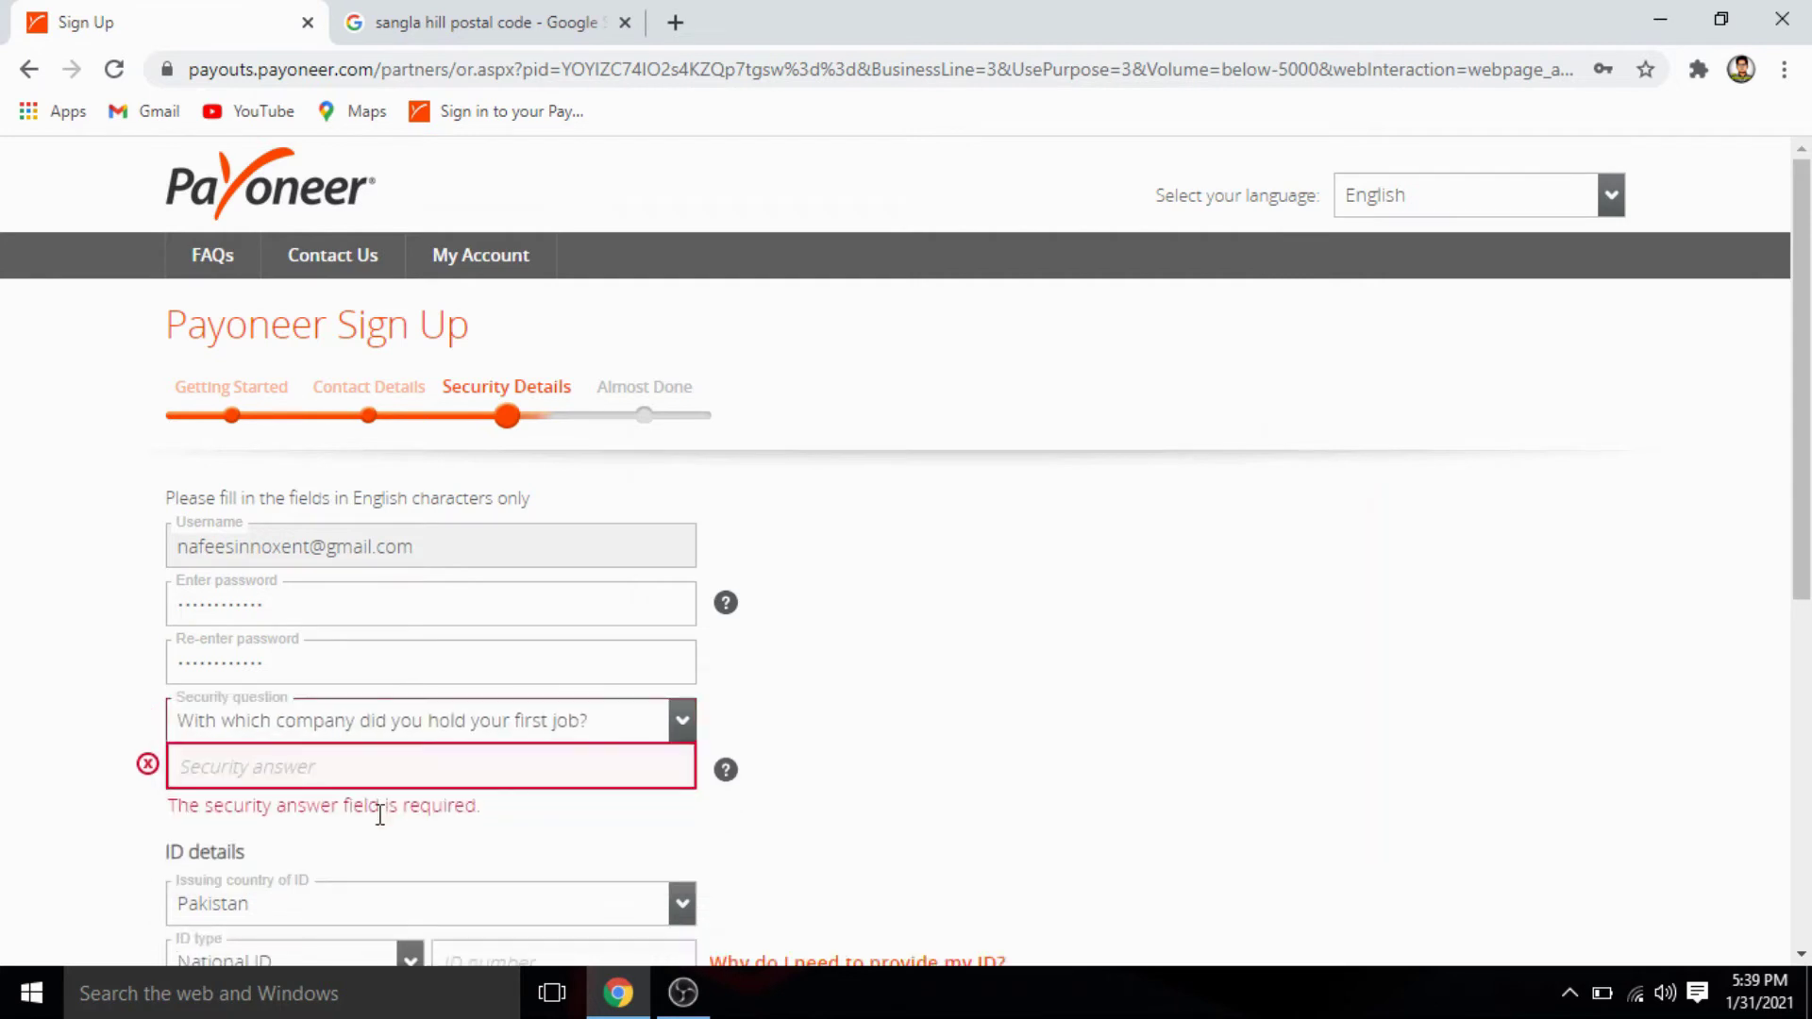
left_click(379, 781)
key("BackSpace")
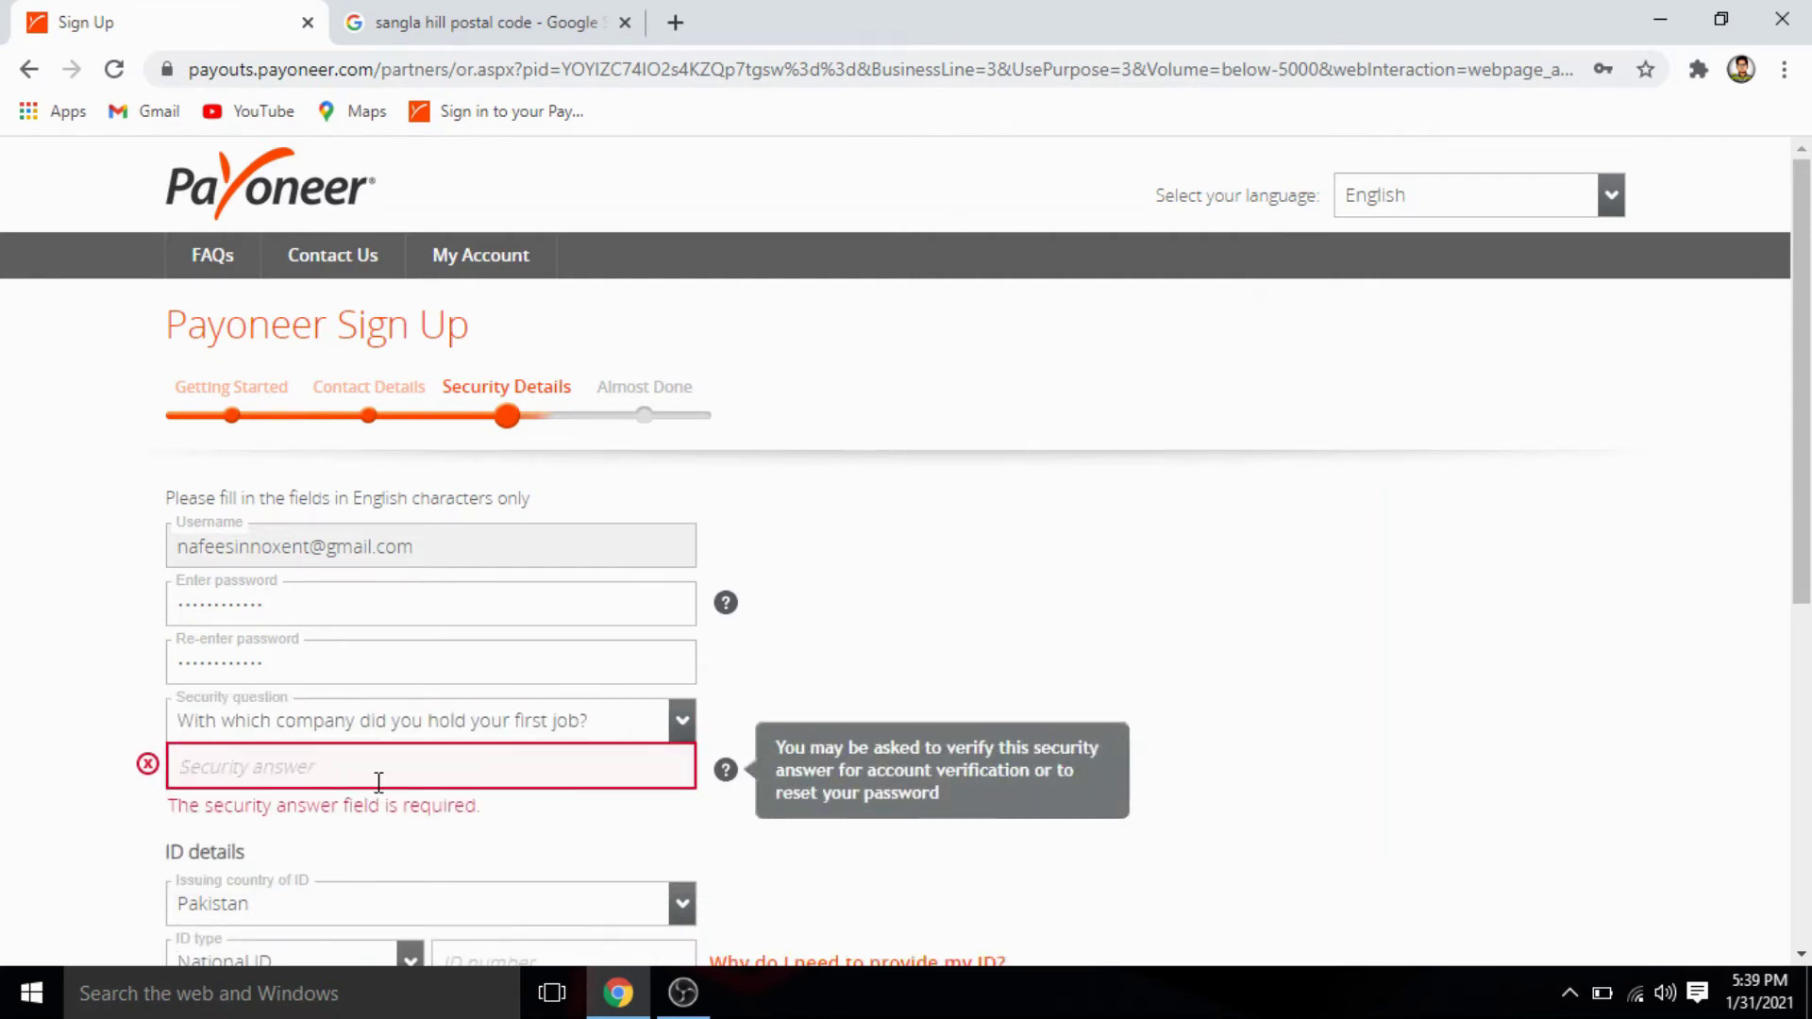
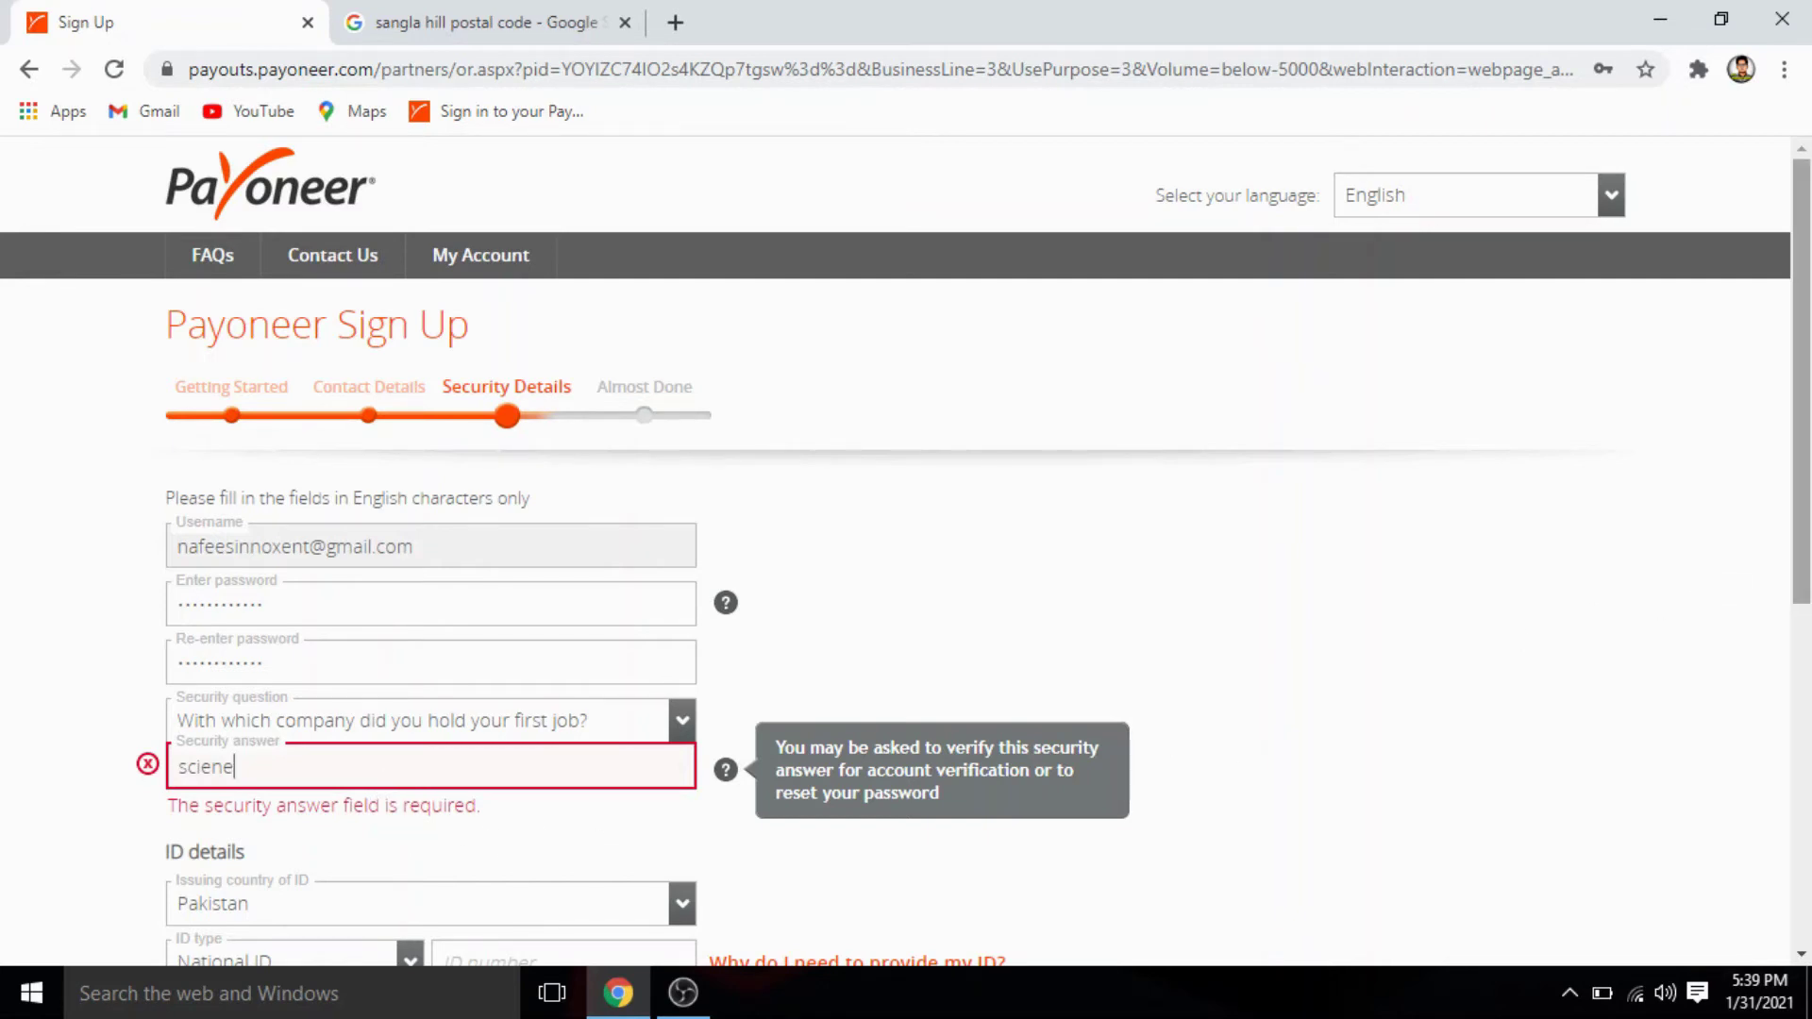
scroll(547, 809, "down", 2)
left_click(45, 639)
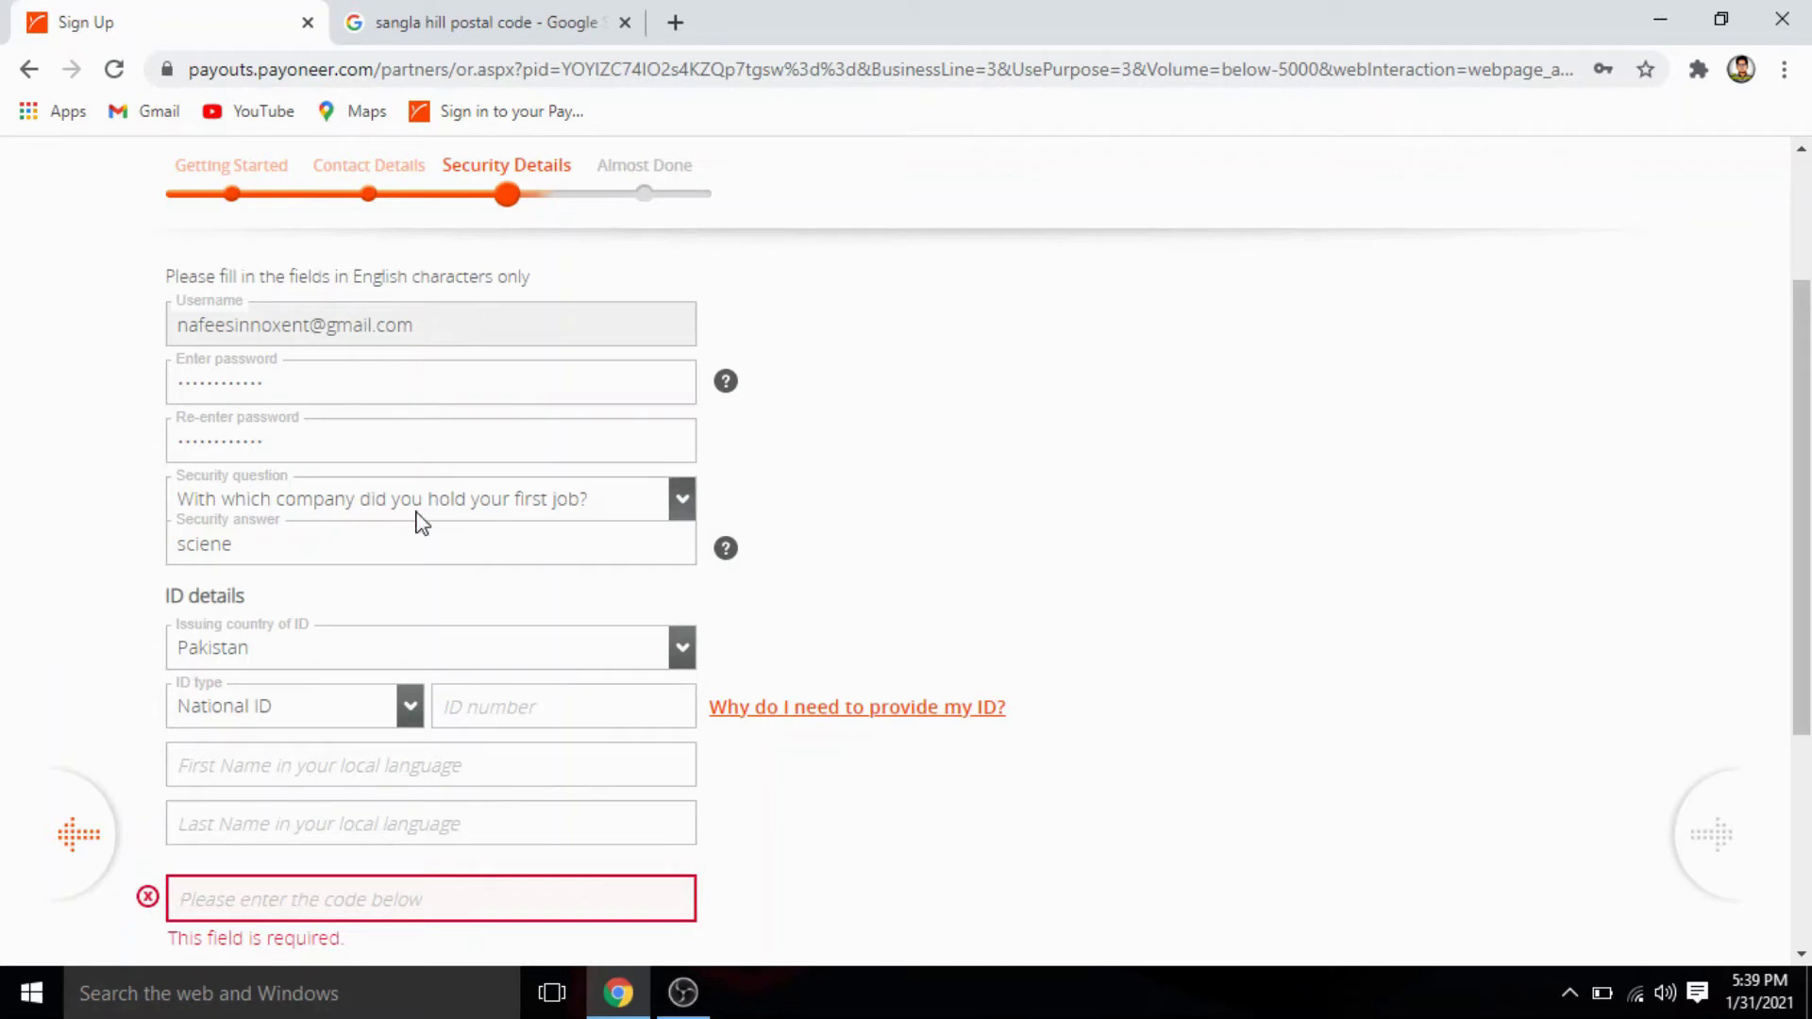
Step: Enter the applicant's ID number, keeping Pakistan as issuing country and National ID as ID type
scroll(1572, 460, "down", 2)
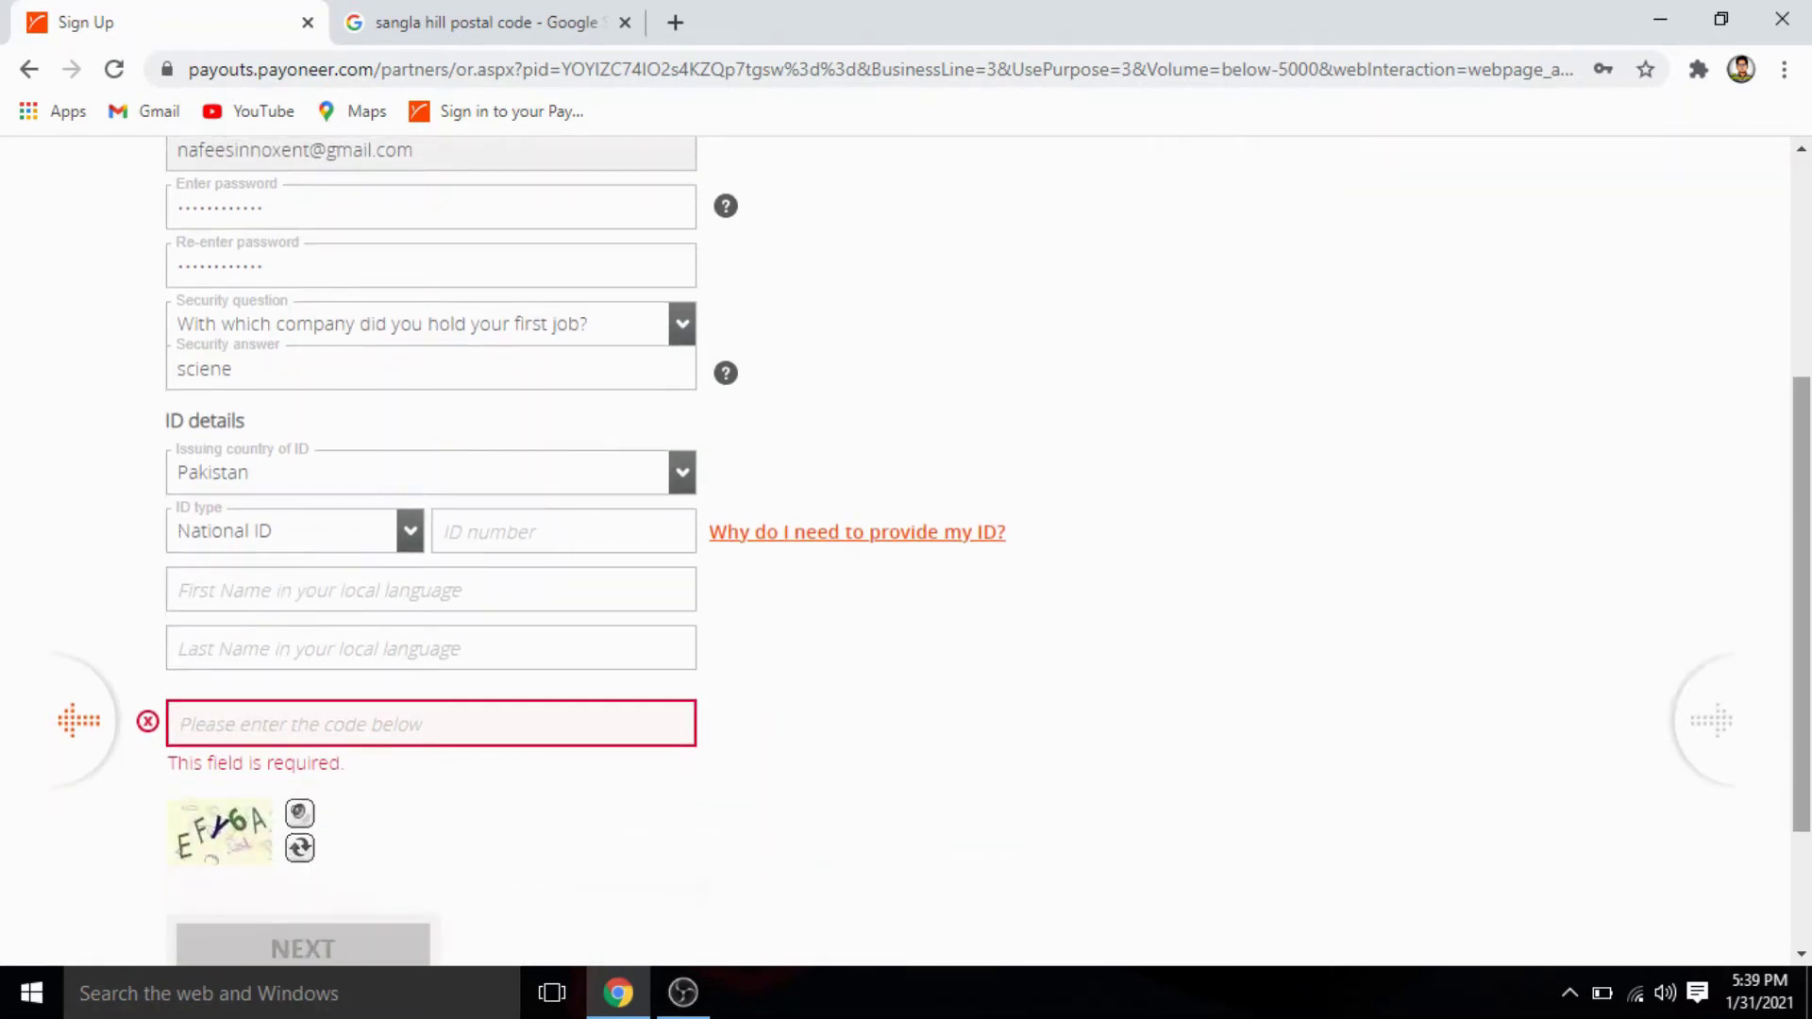
left_click(544, 536)
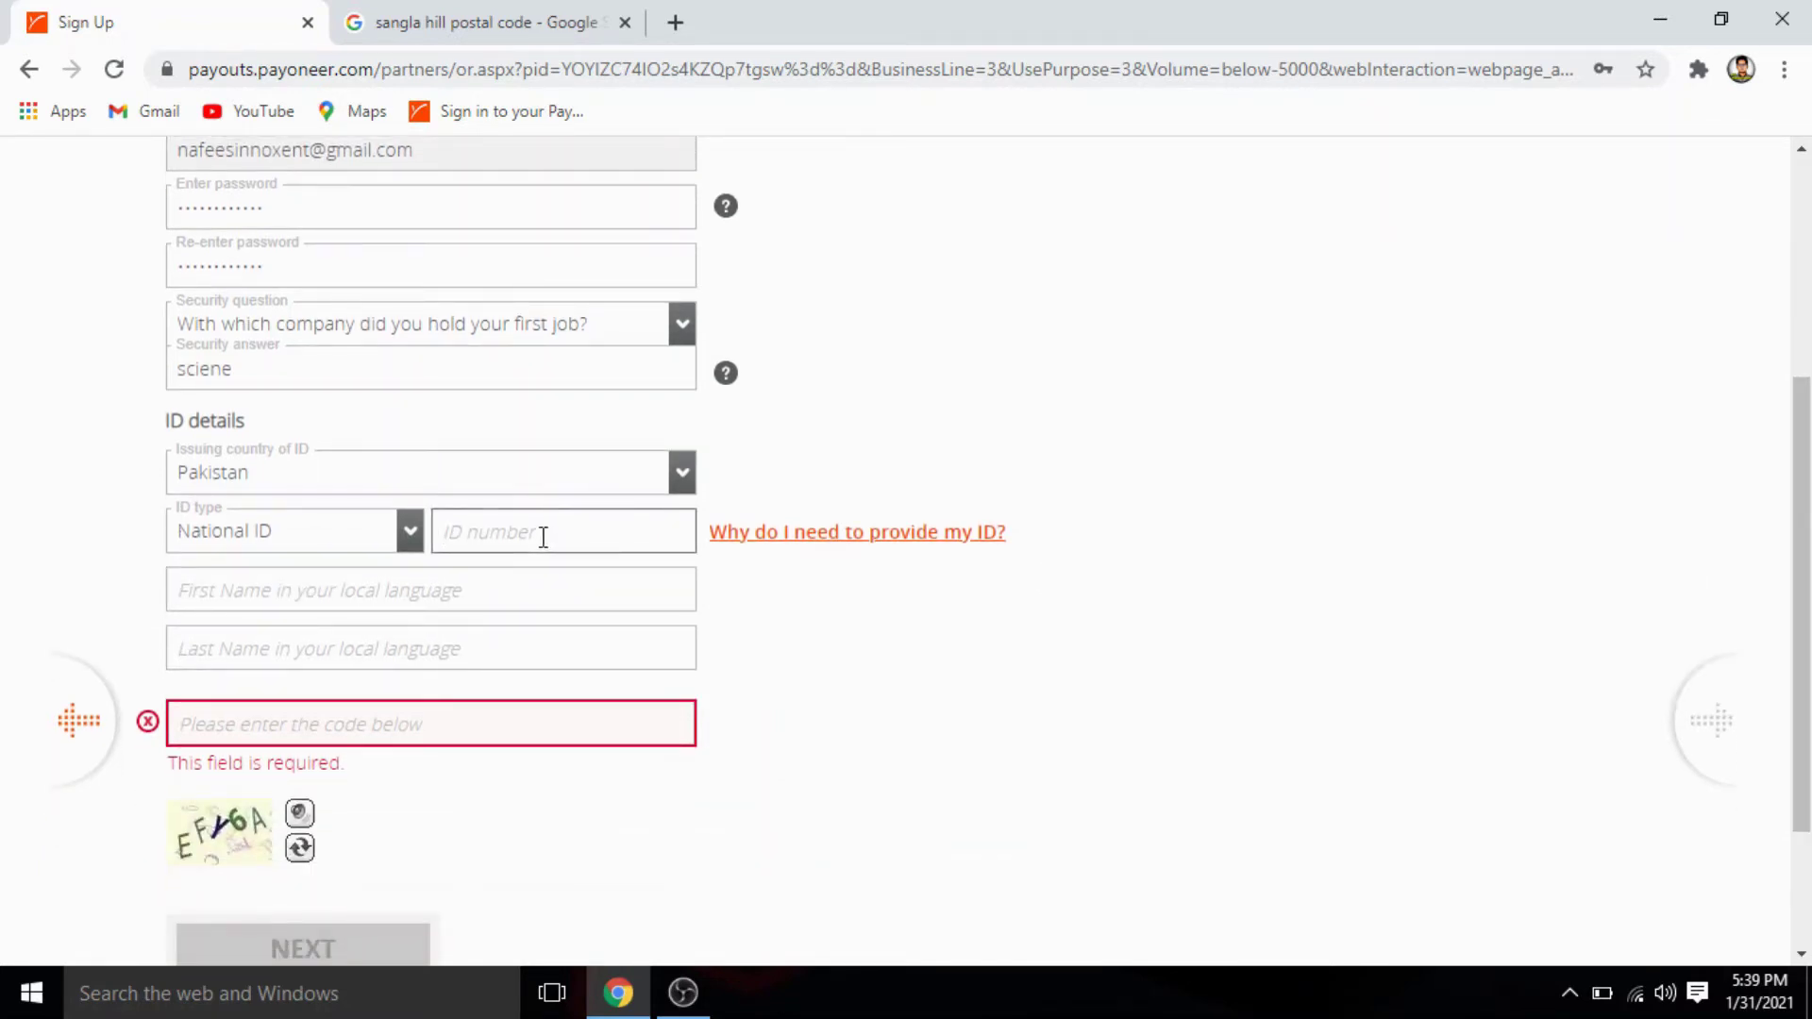
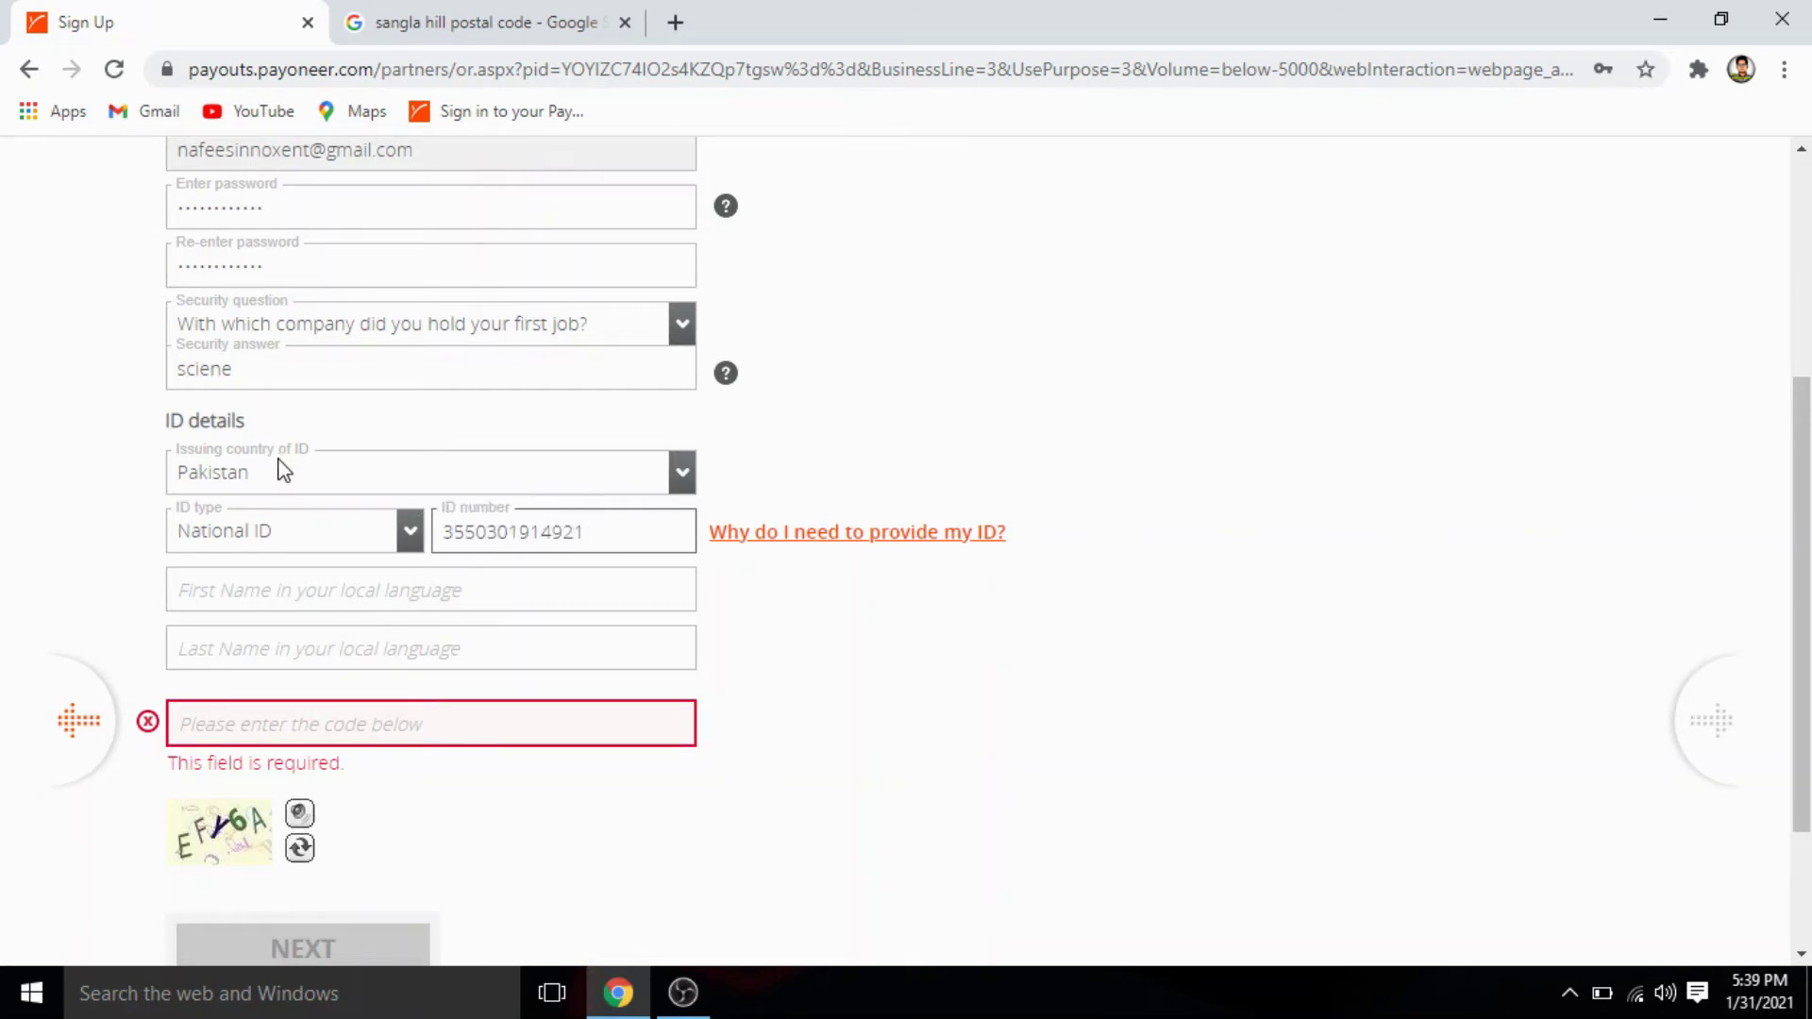
left_click(692, 472)
left_click(694, 472)
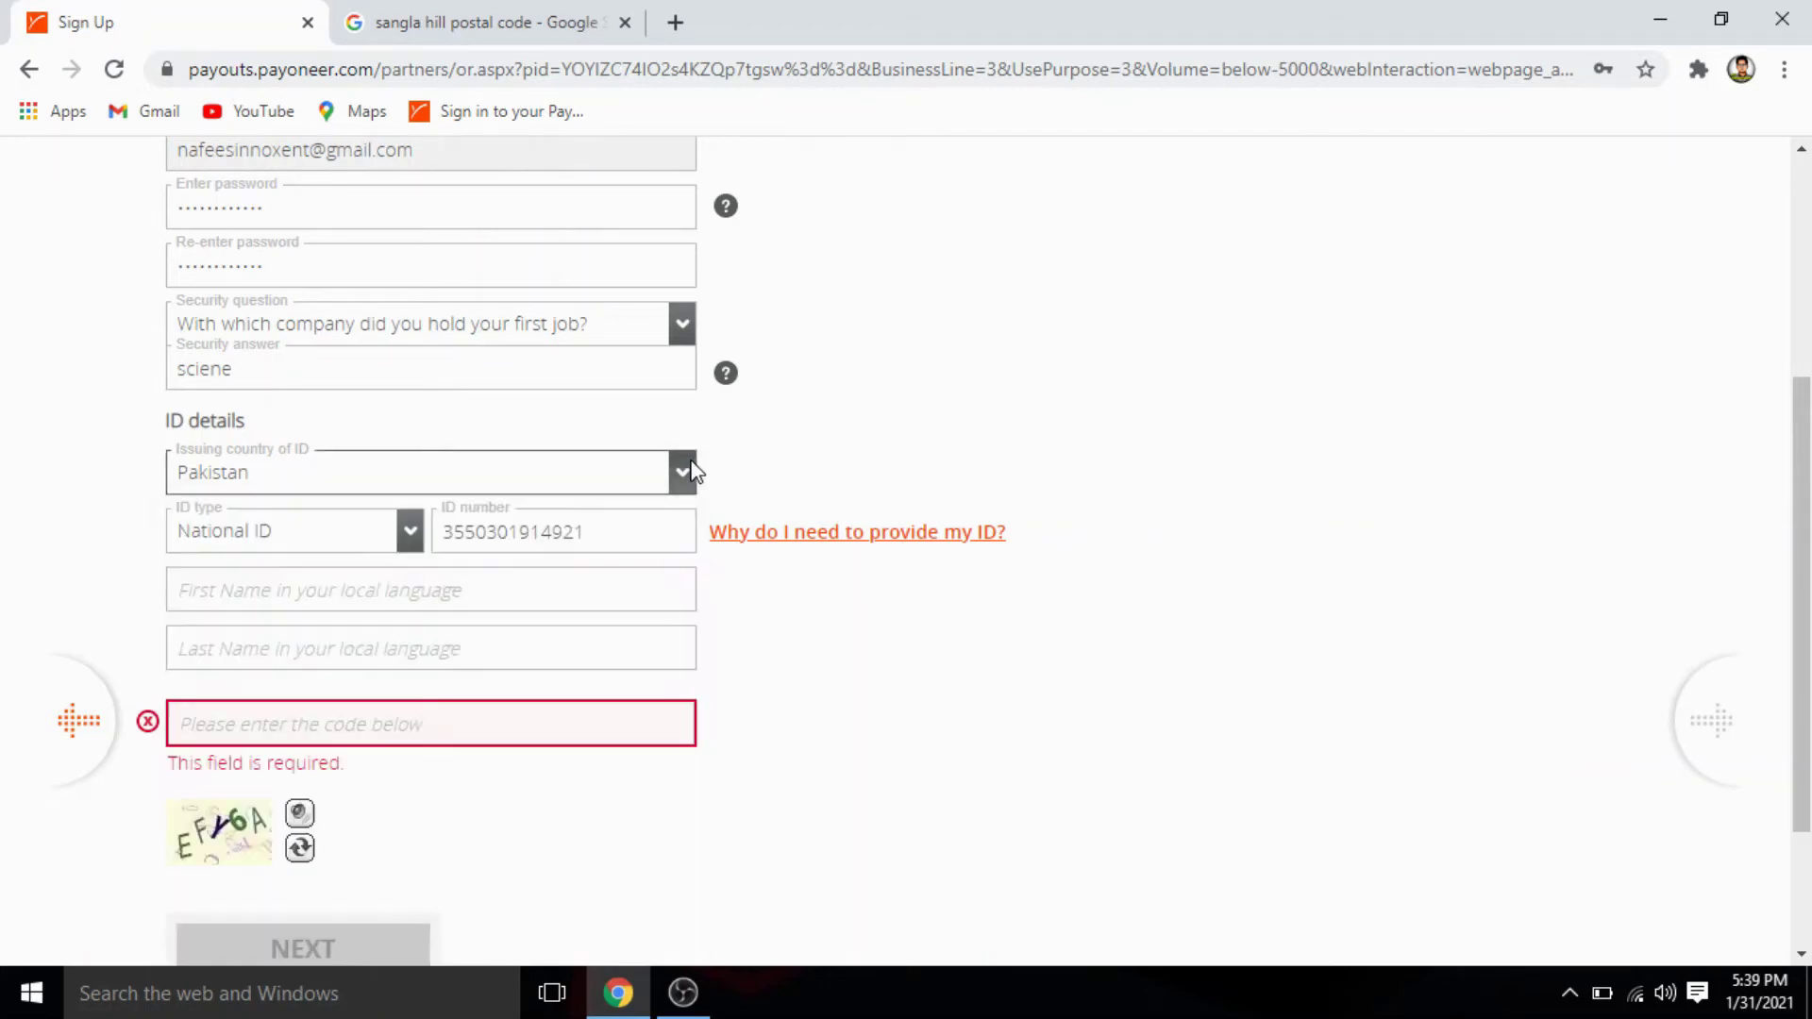
left_click(395, 536)
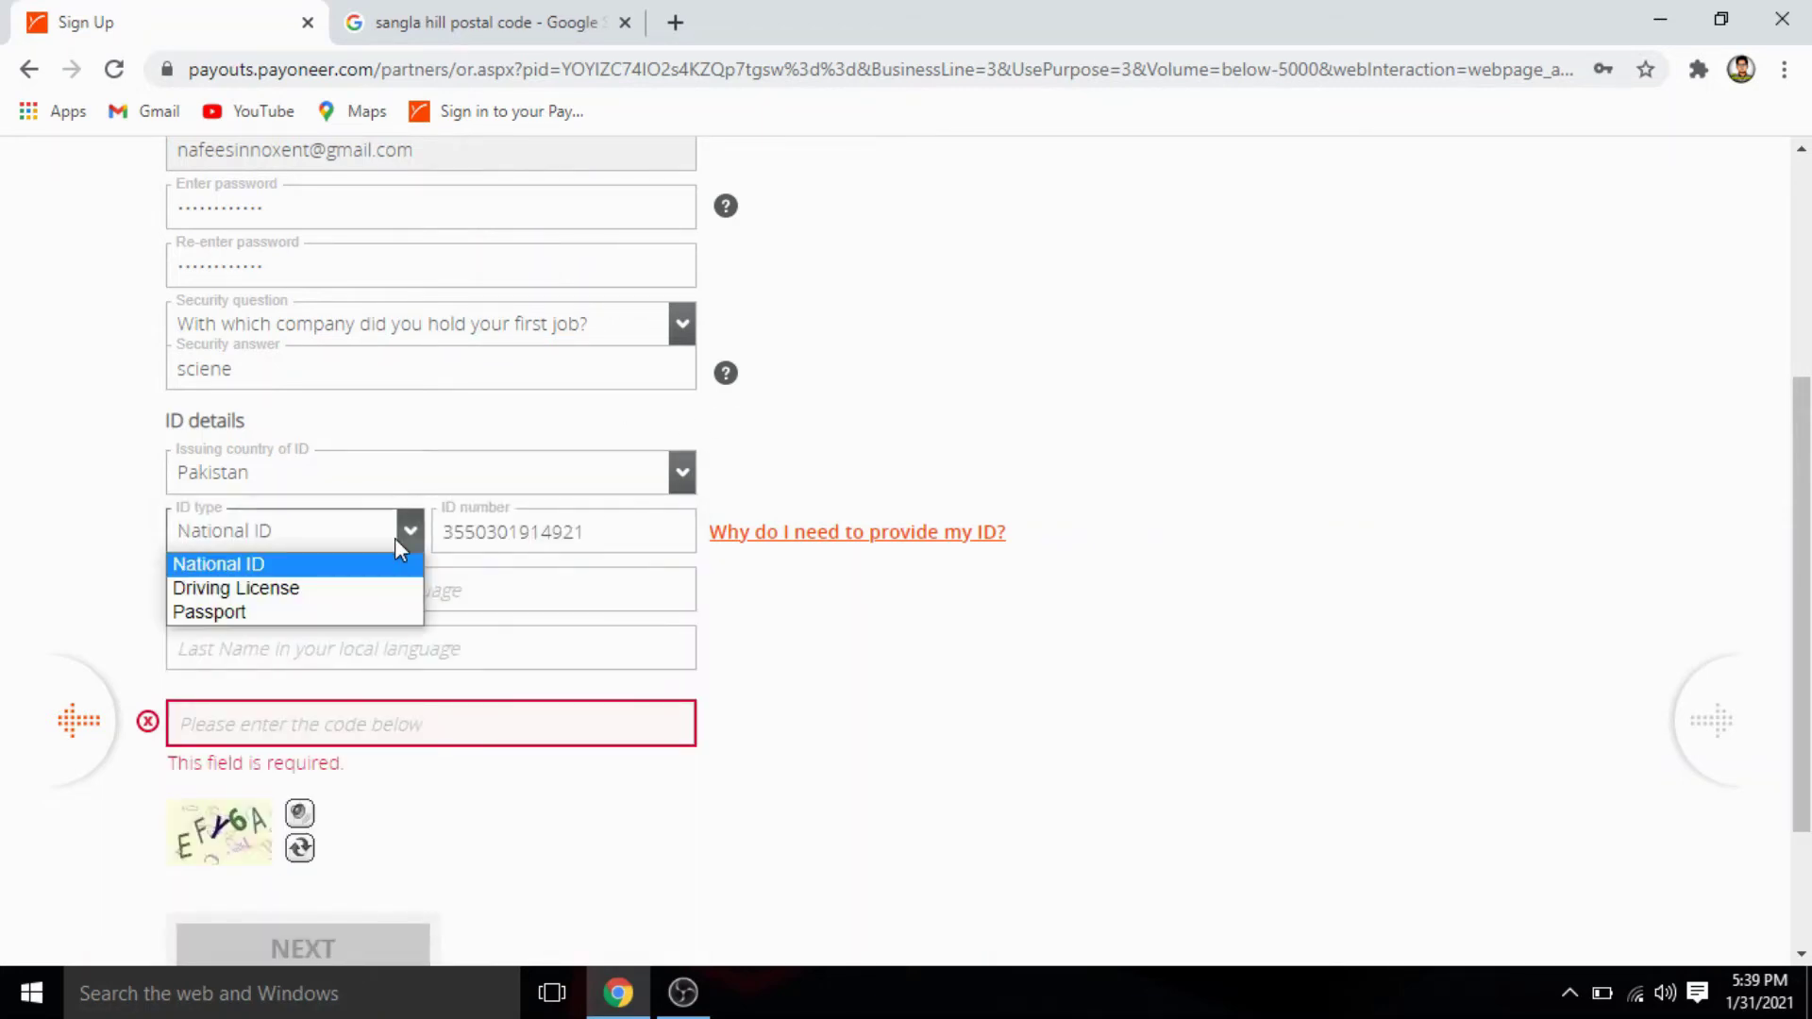
left_click(394, 538)
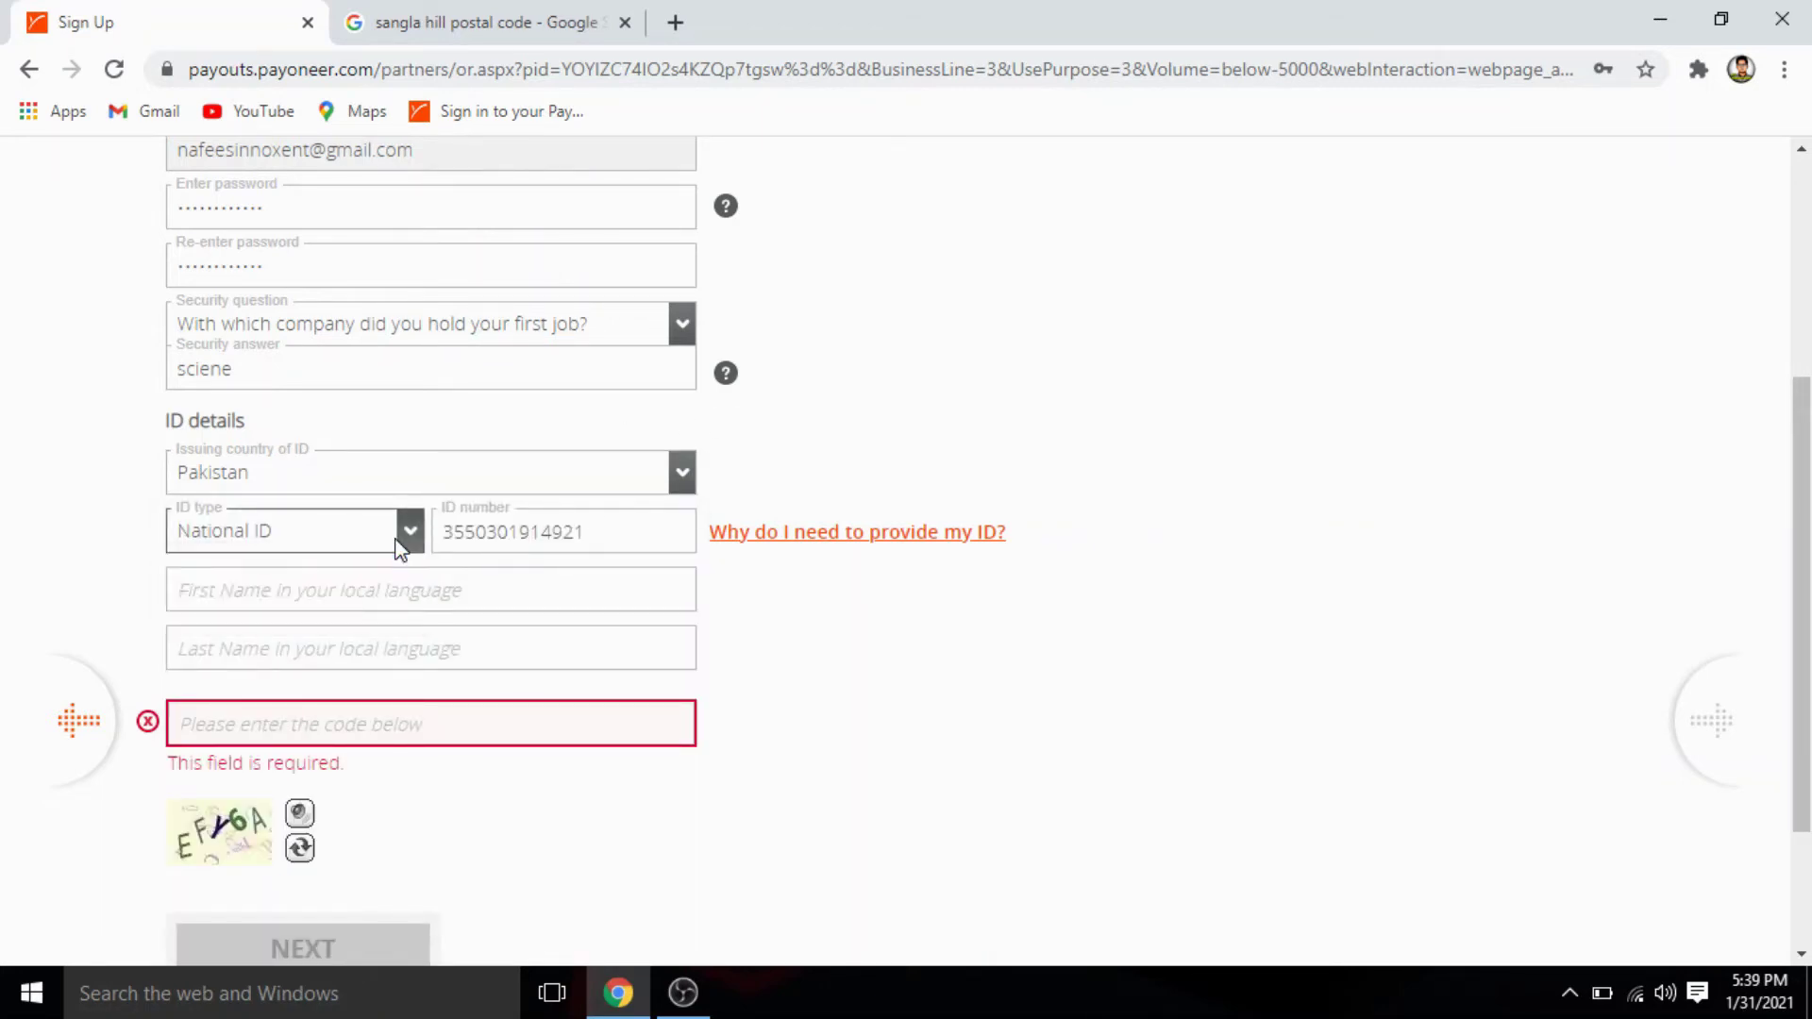
left_click(612, 540)
left_click(518, 593)
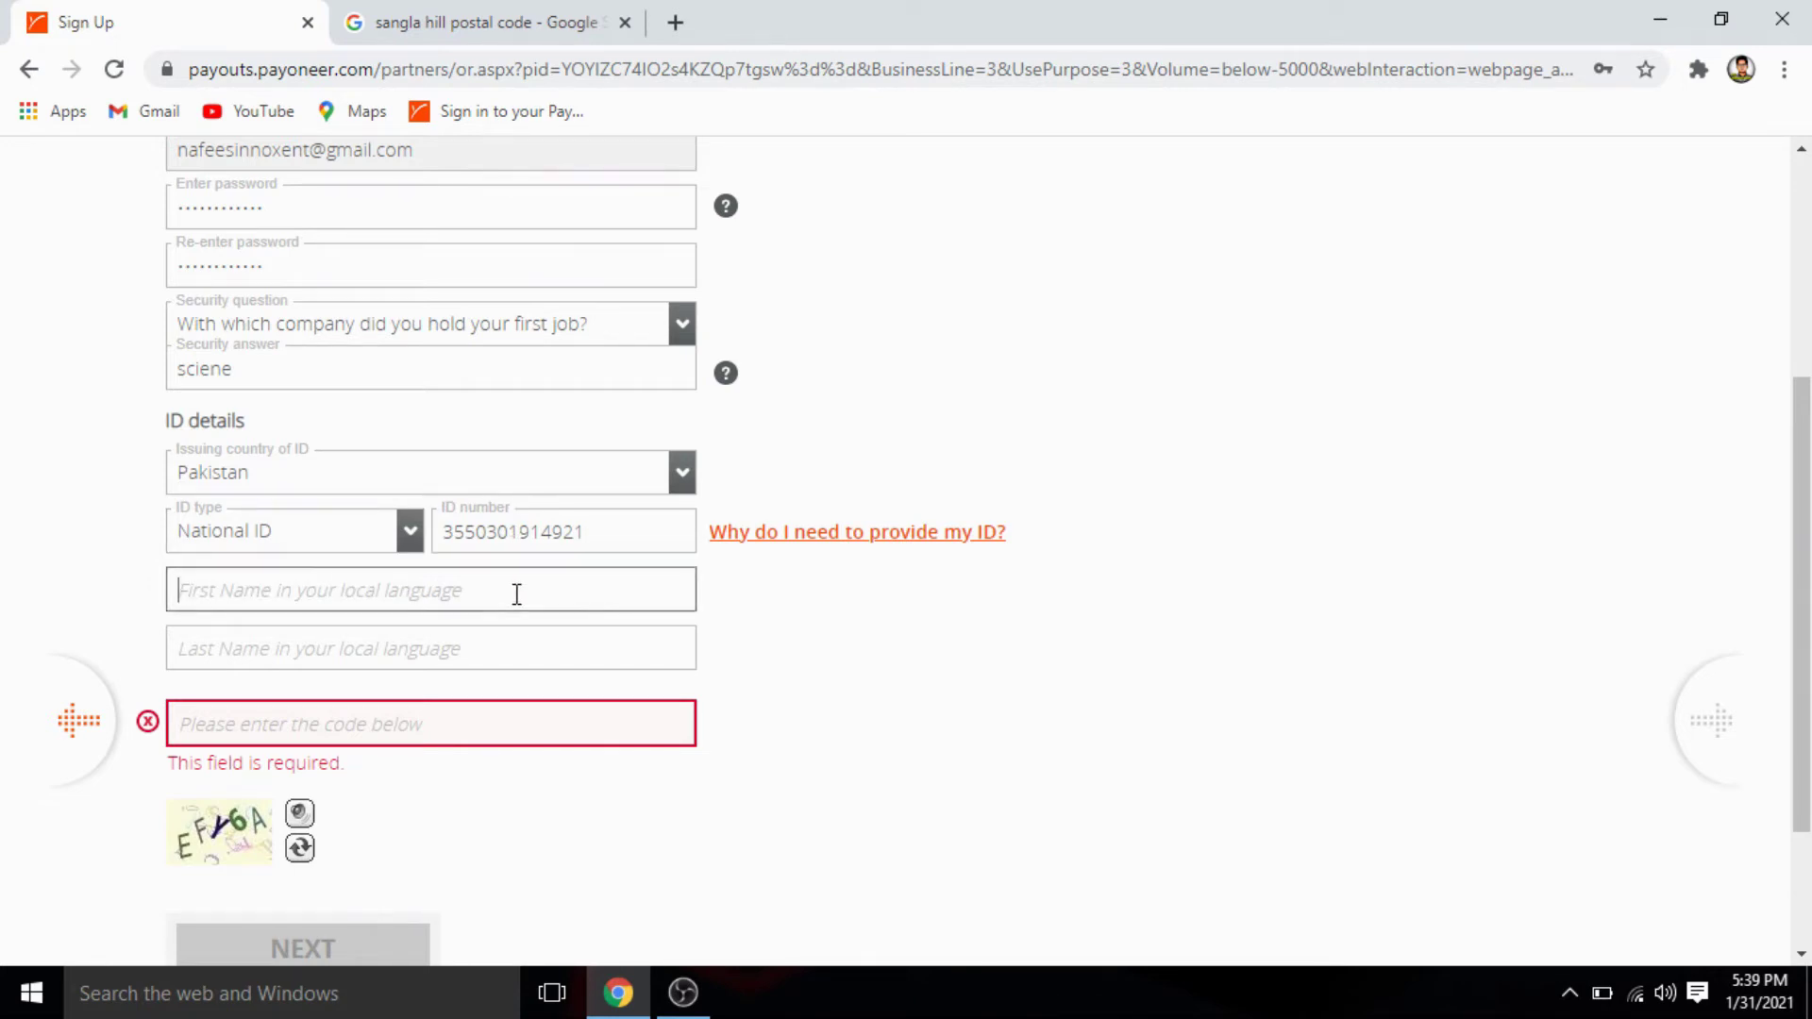
Step: Translate the first name into Urdu with Google and paste it into the local-language First Name
left_click(672, 23)
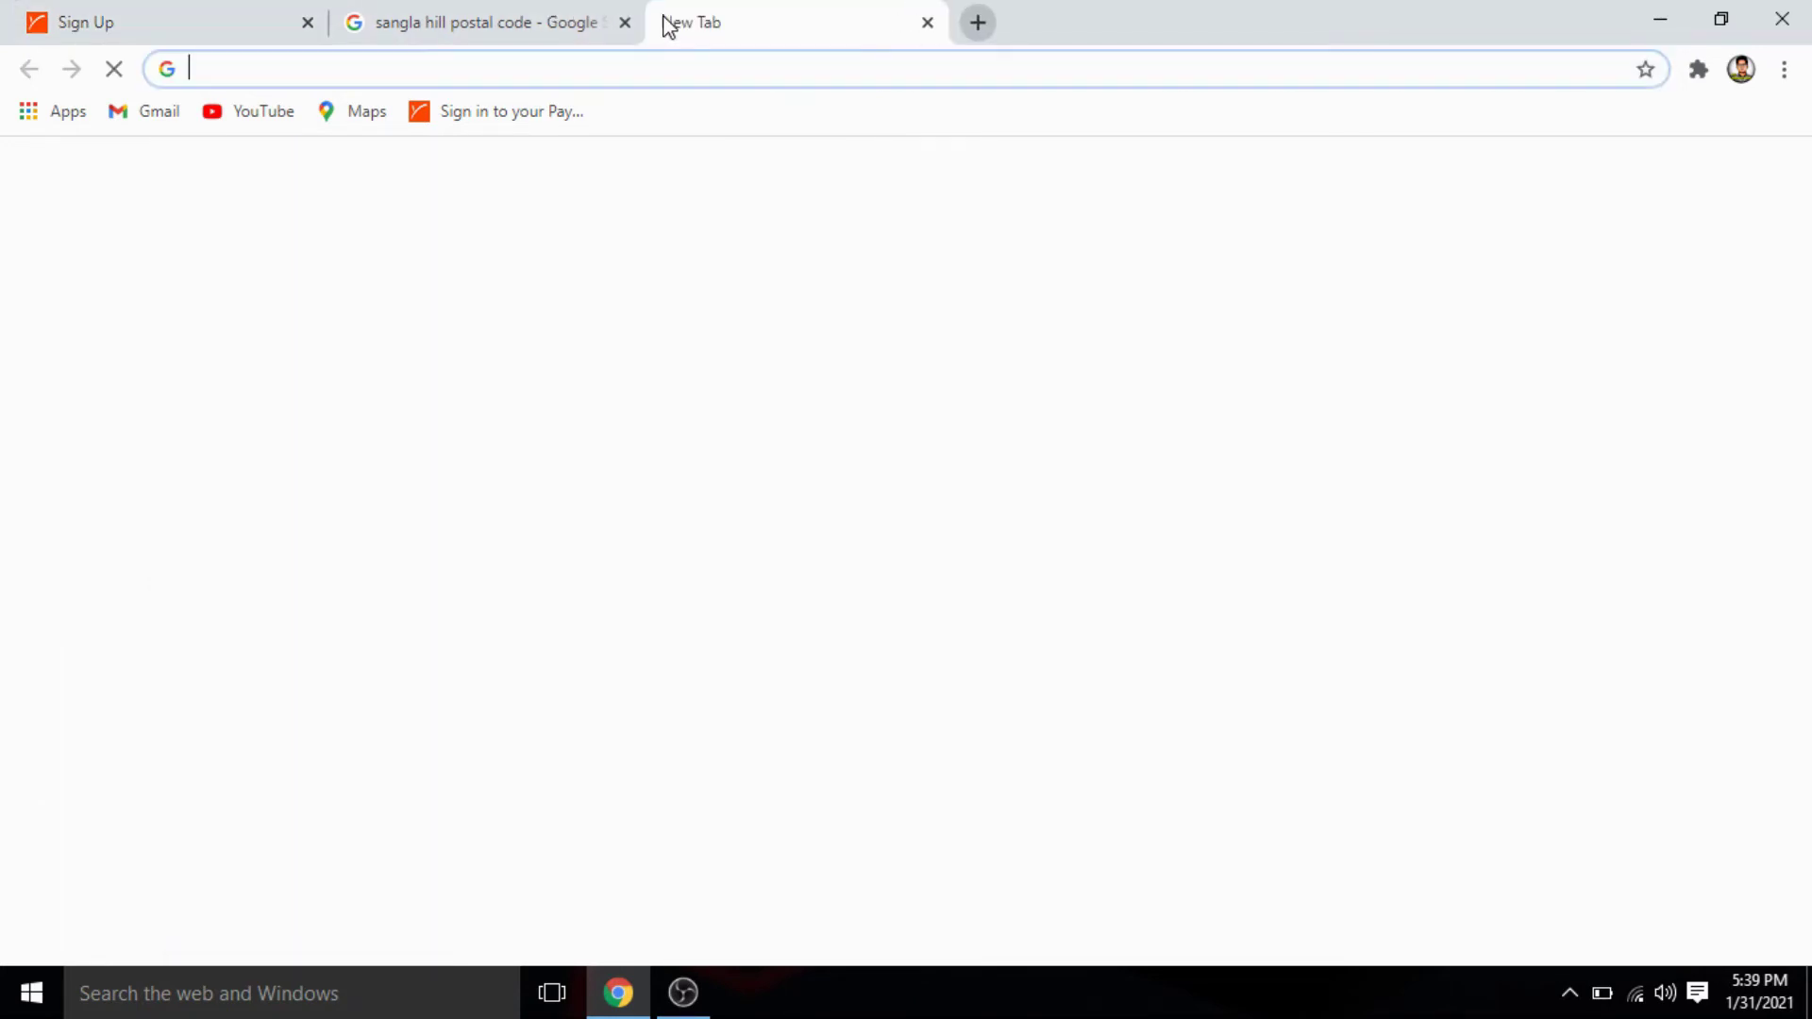
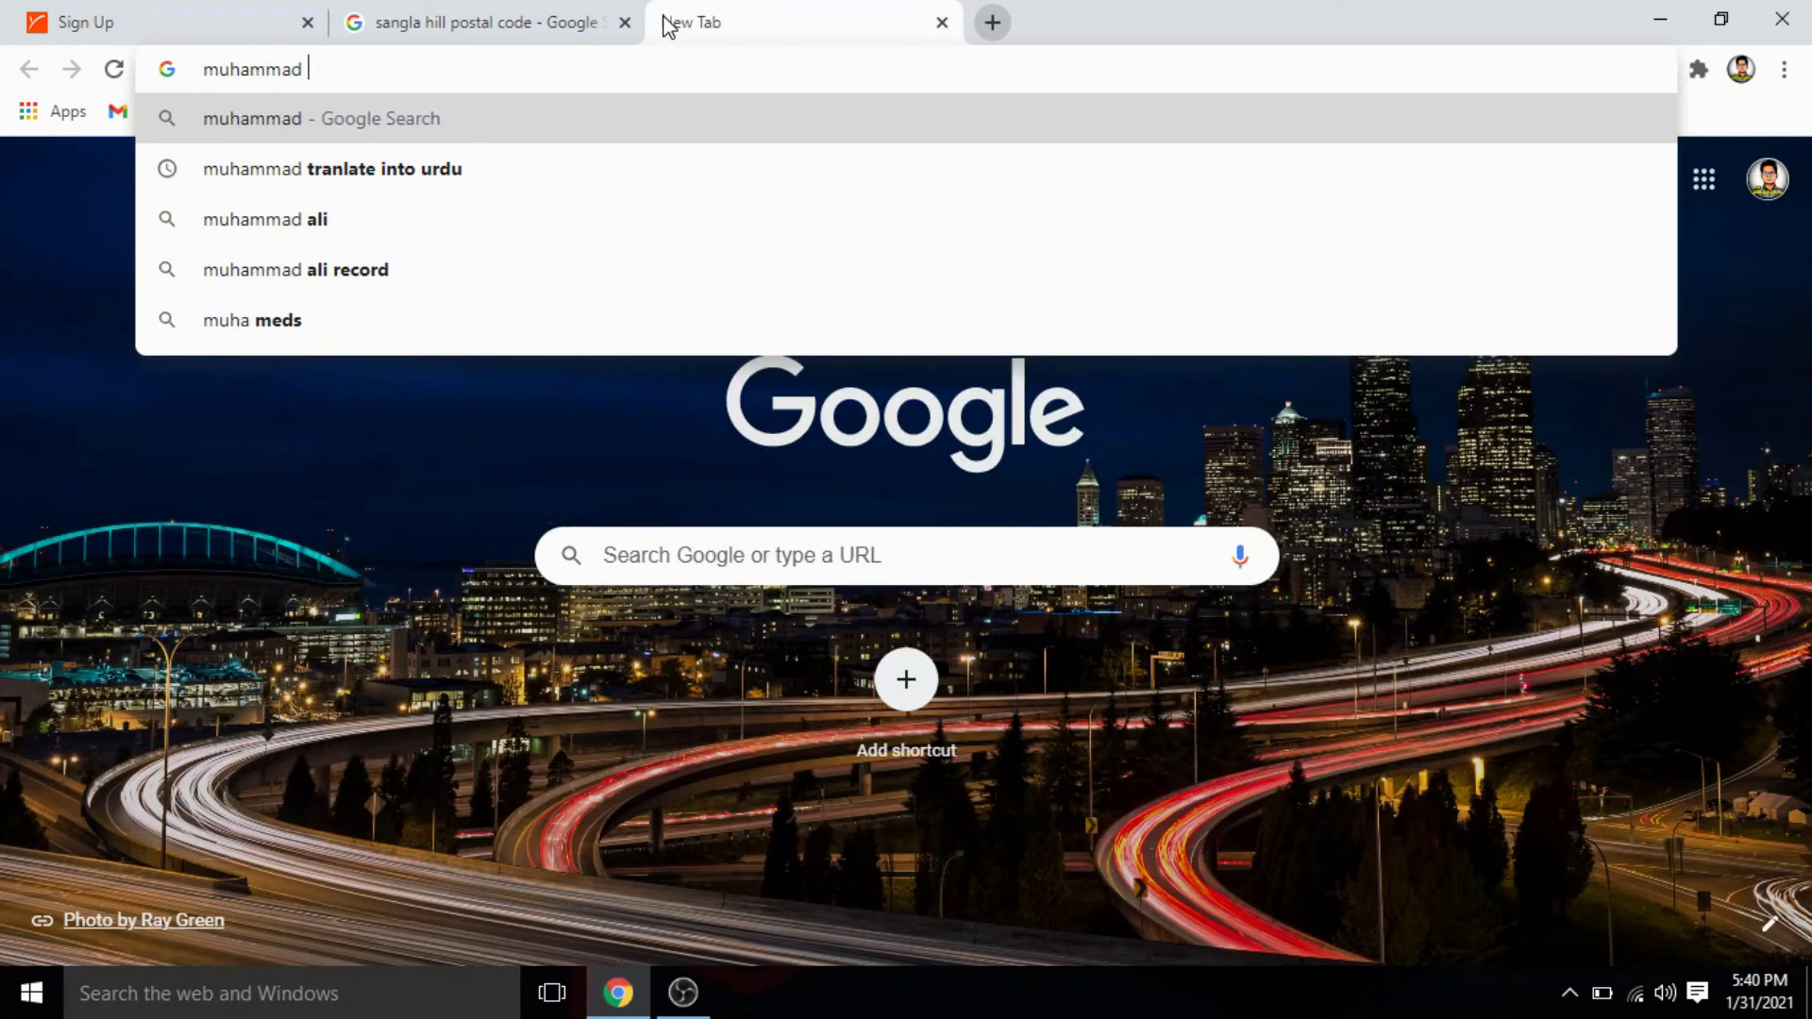
left_click(602, 166)
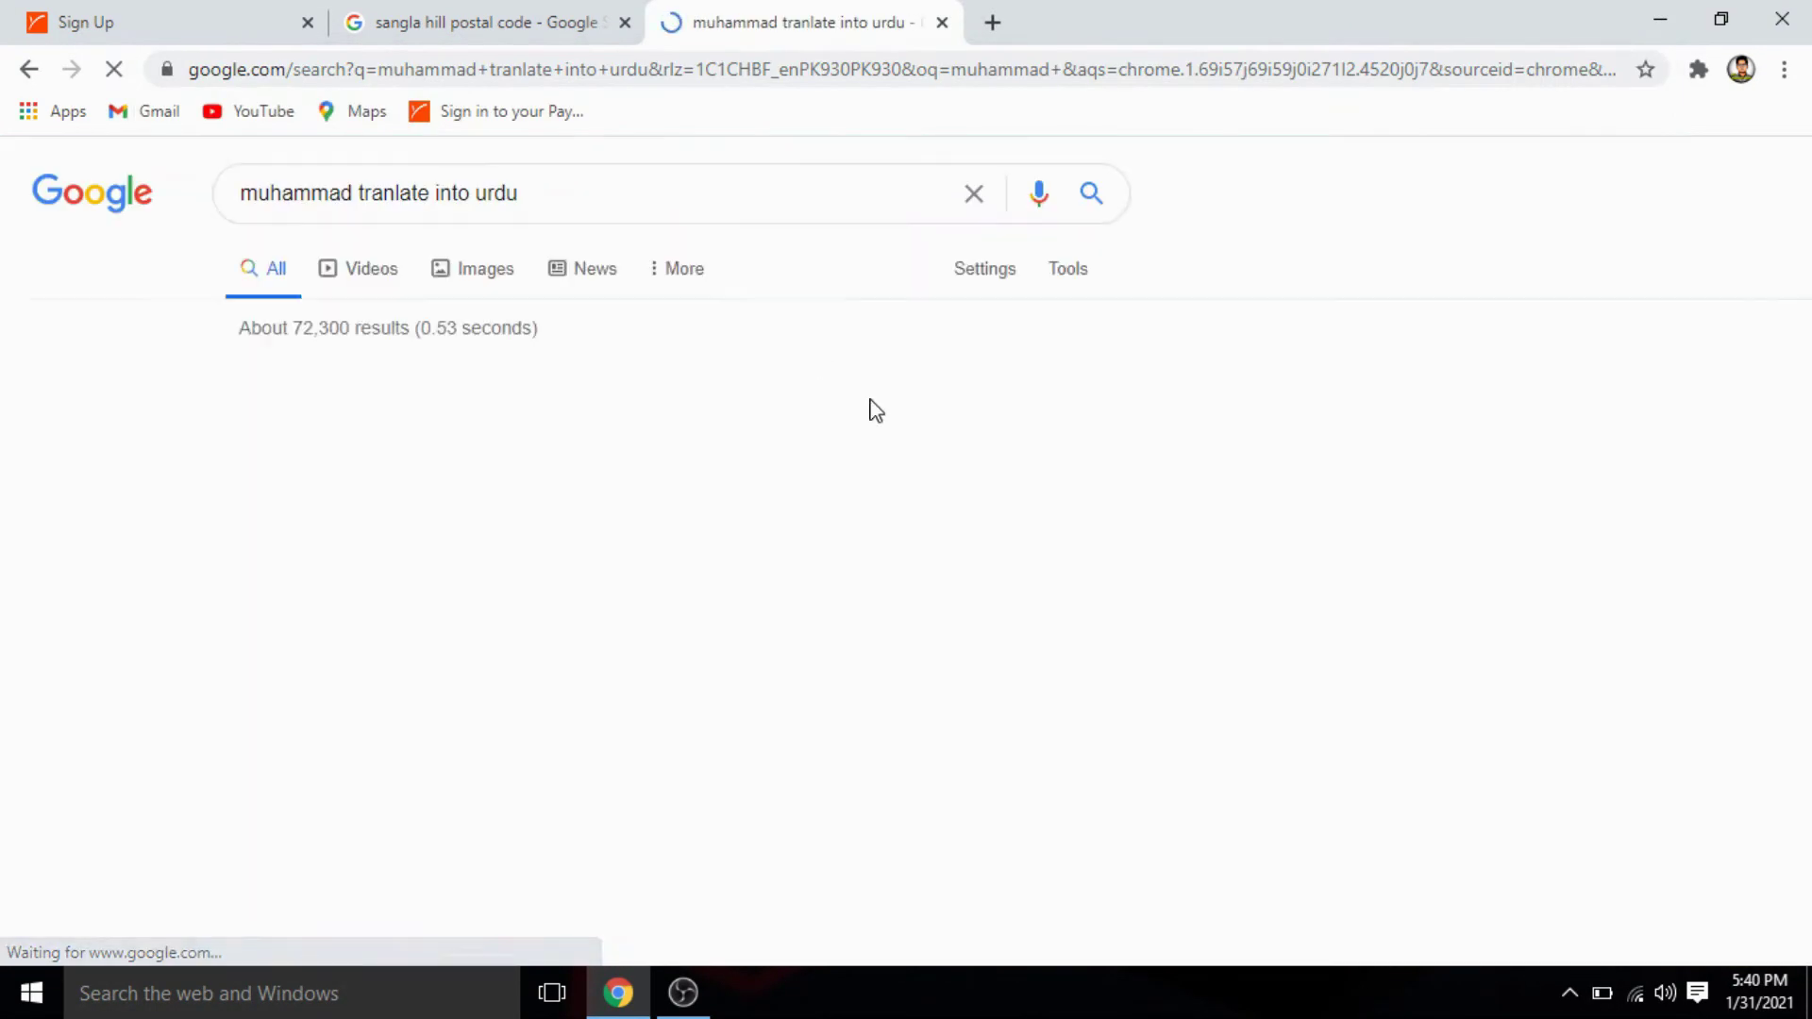
left_click(1031, 675)
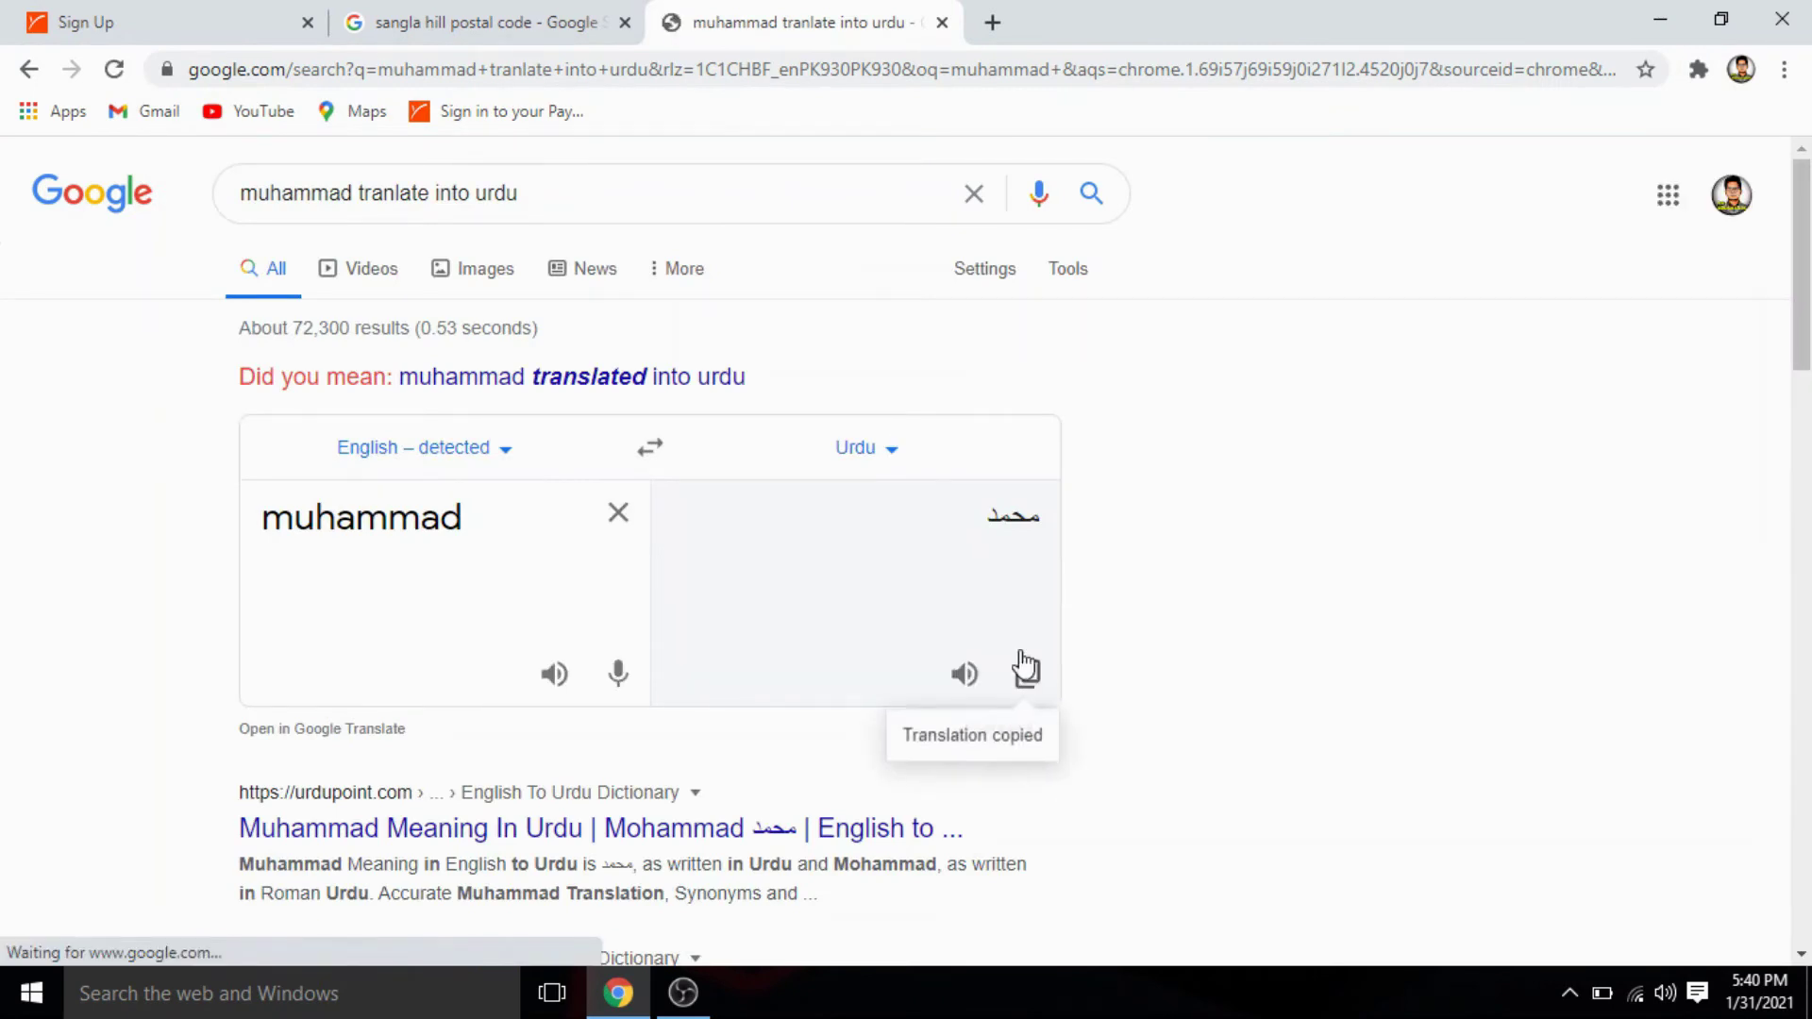
left_click(113, 22)
key("ctrl+v")
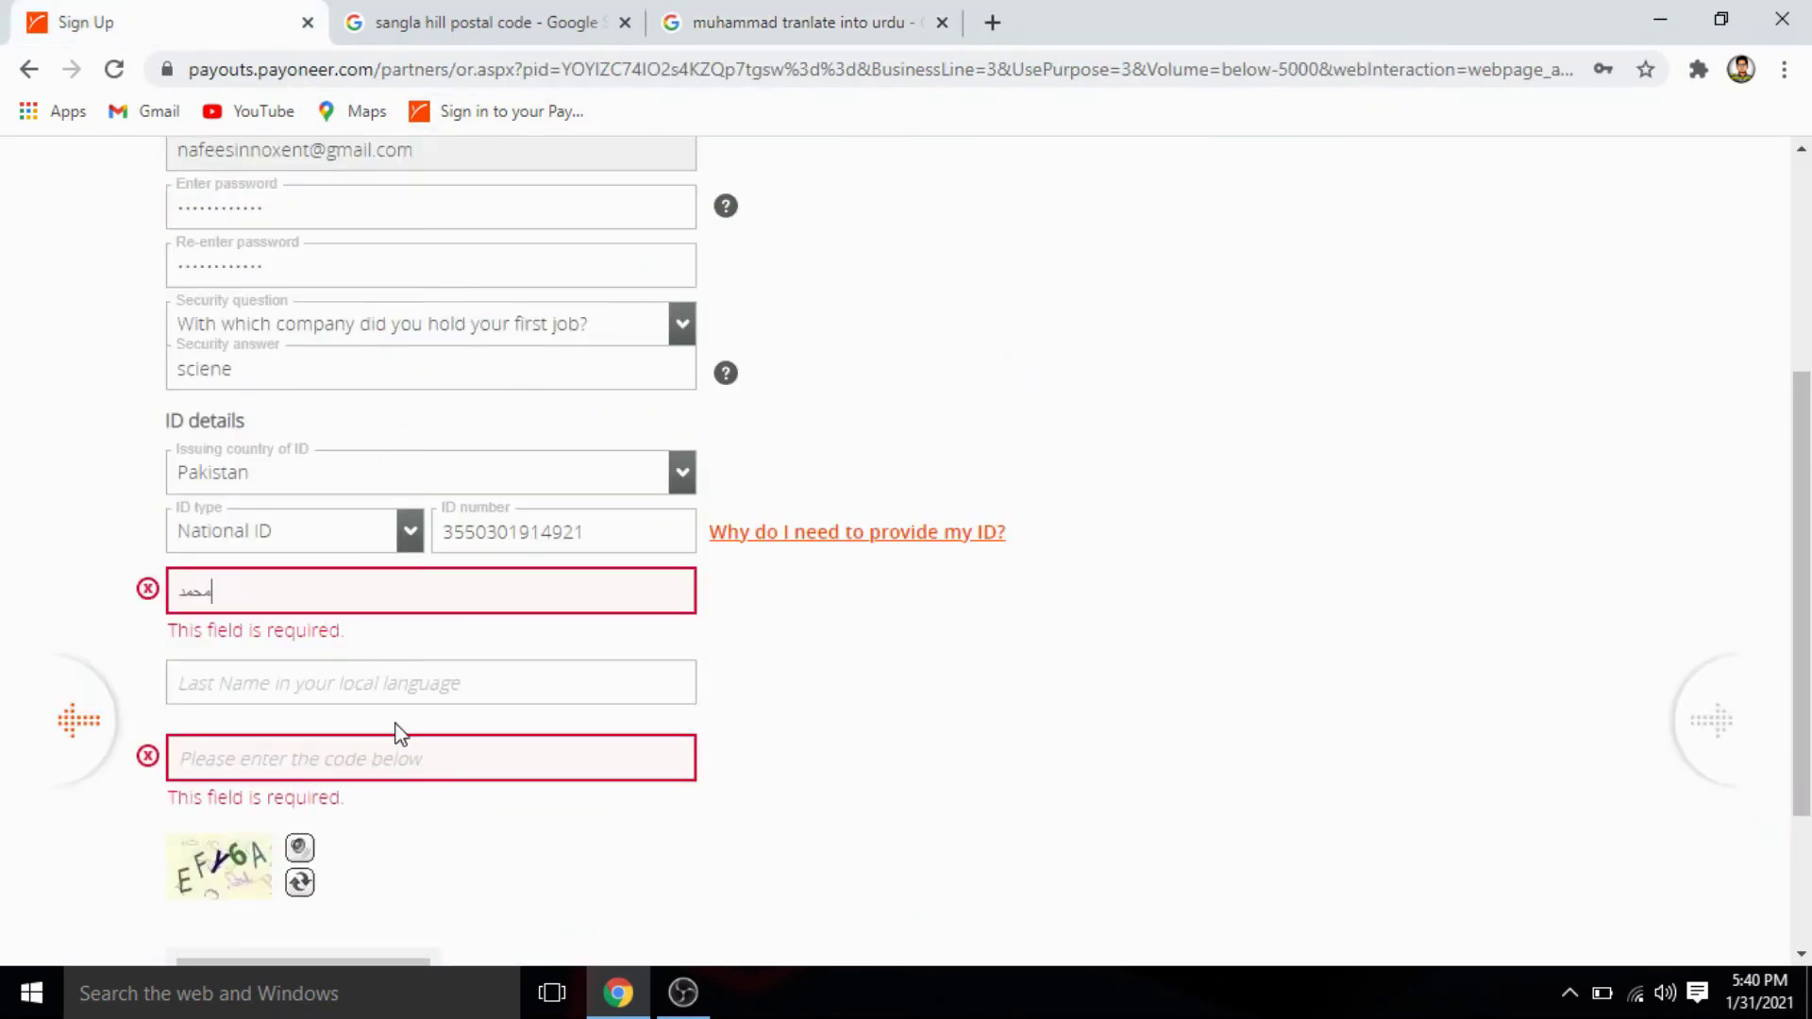
left_click(352, 683)
Step: Translate the surname into Urdu and paste it into the local-language Last Name
left_click(810, 14)
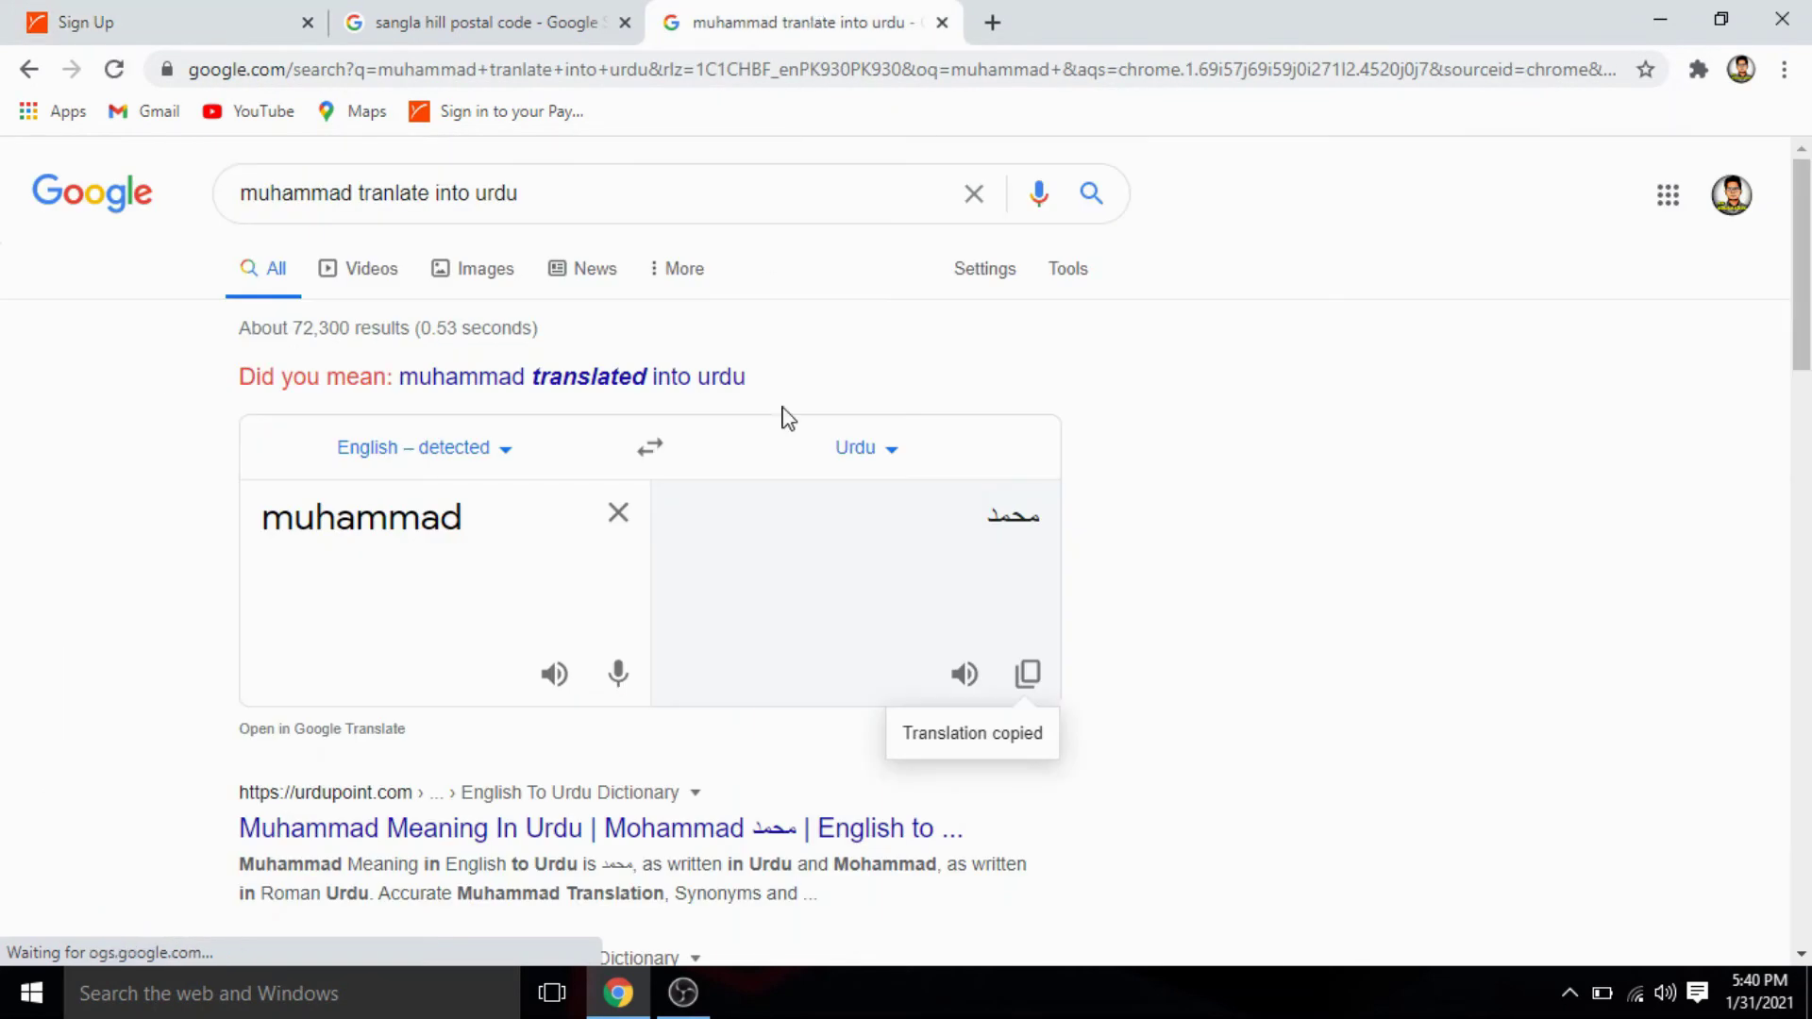
triple_click(522, 536)
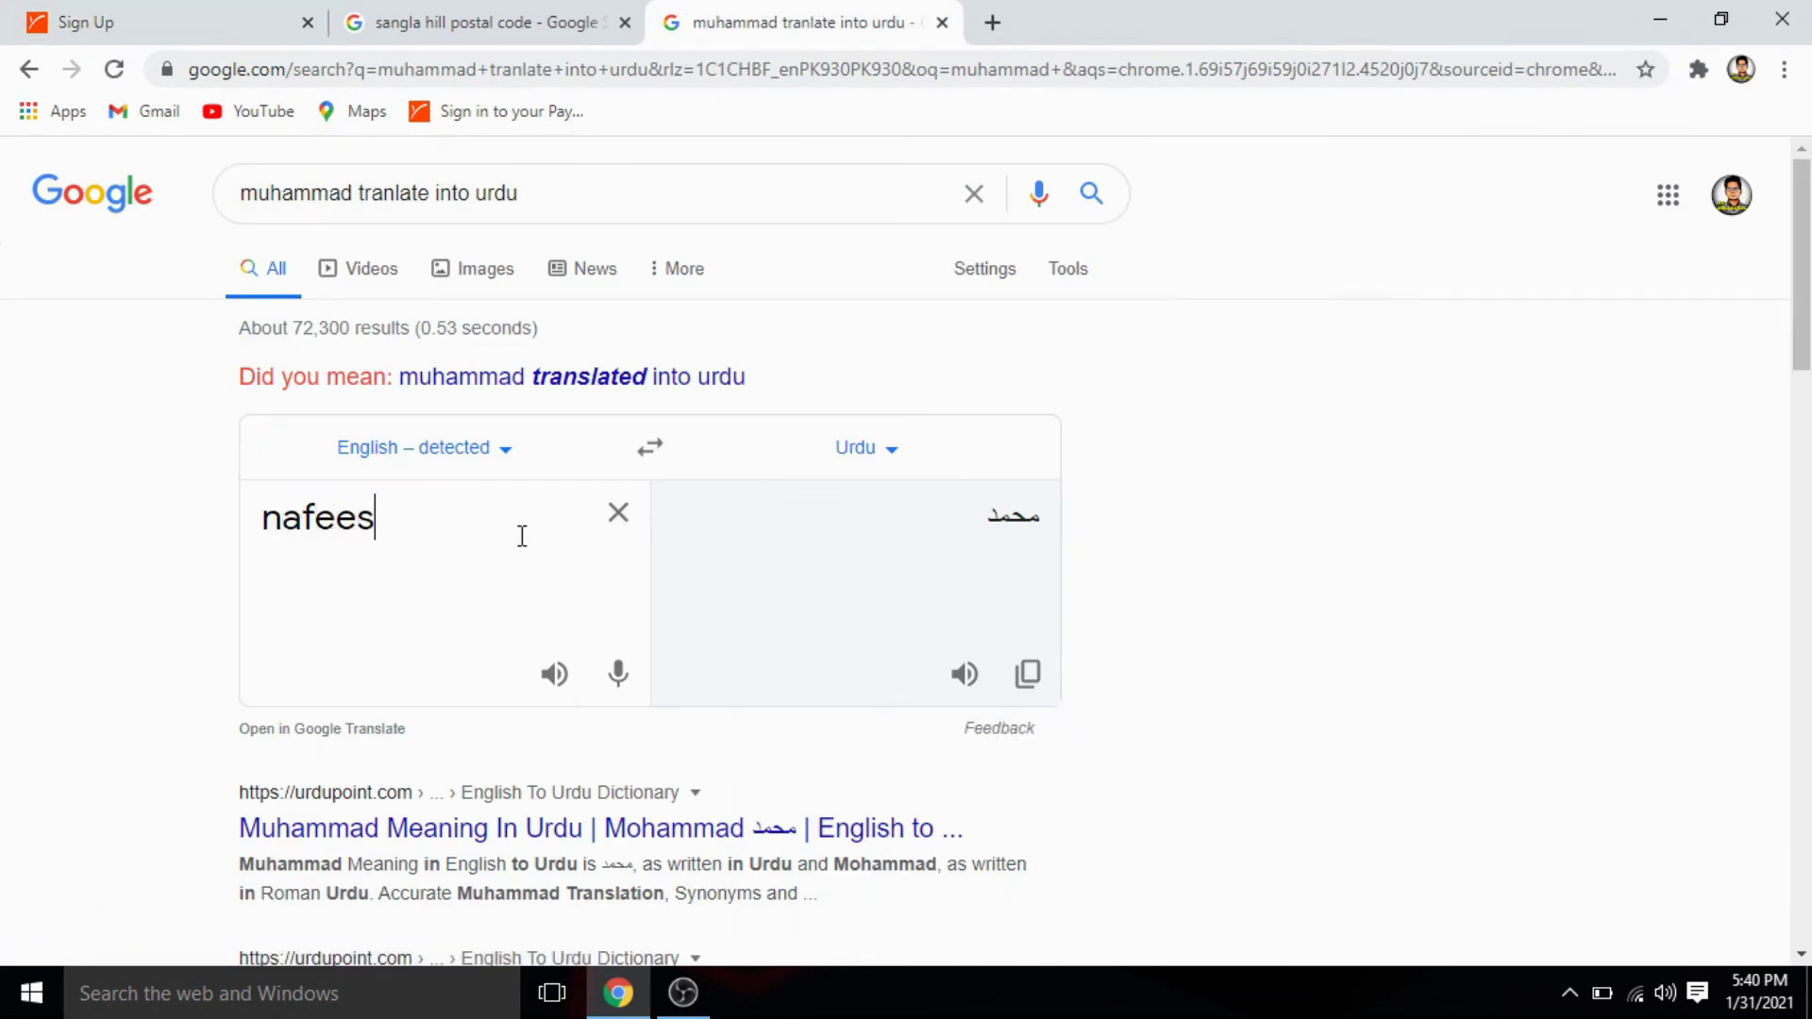
left_click(1031, 673)
left_click(78, 13)
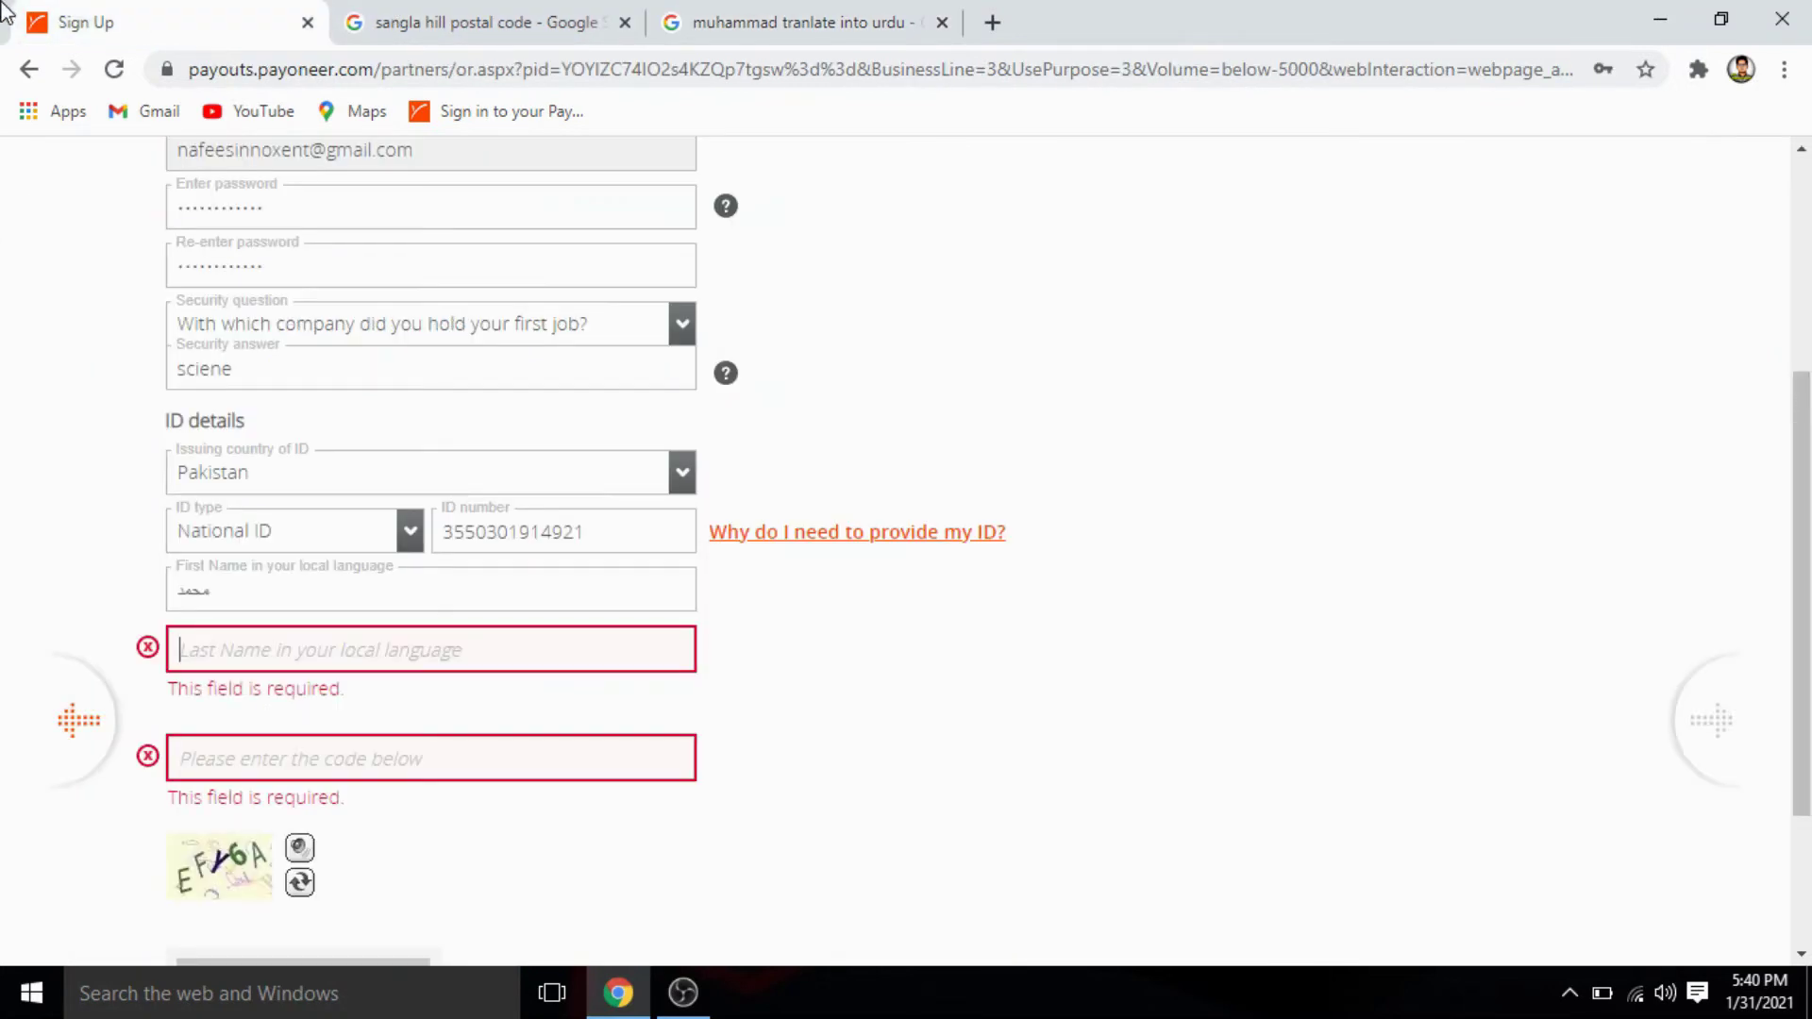
key("ctrl+v")
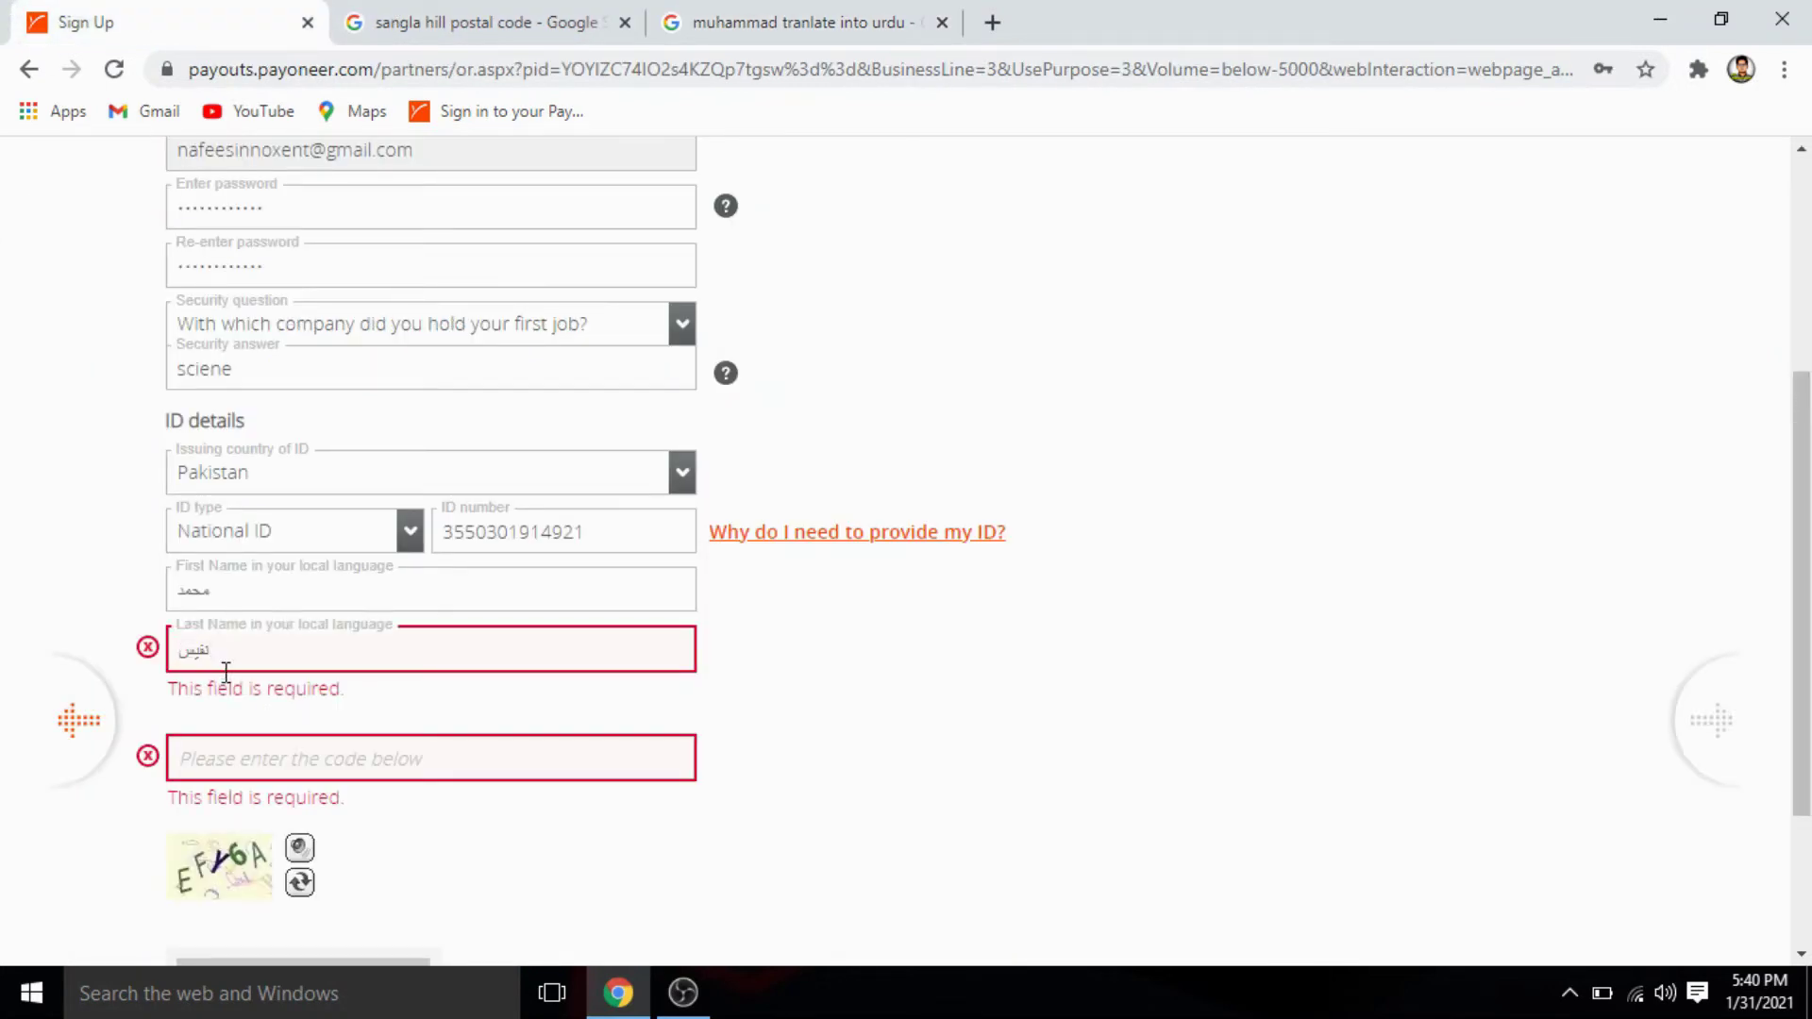
left_click(259, 762)
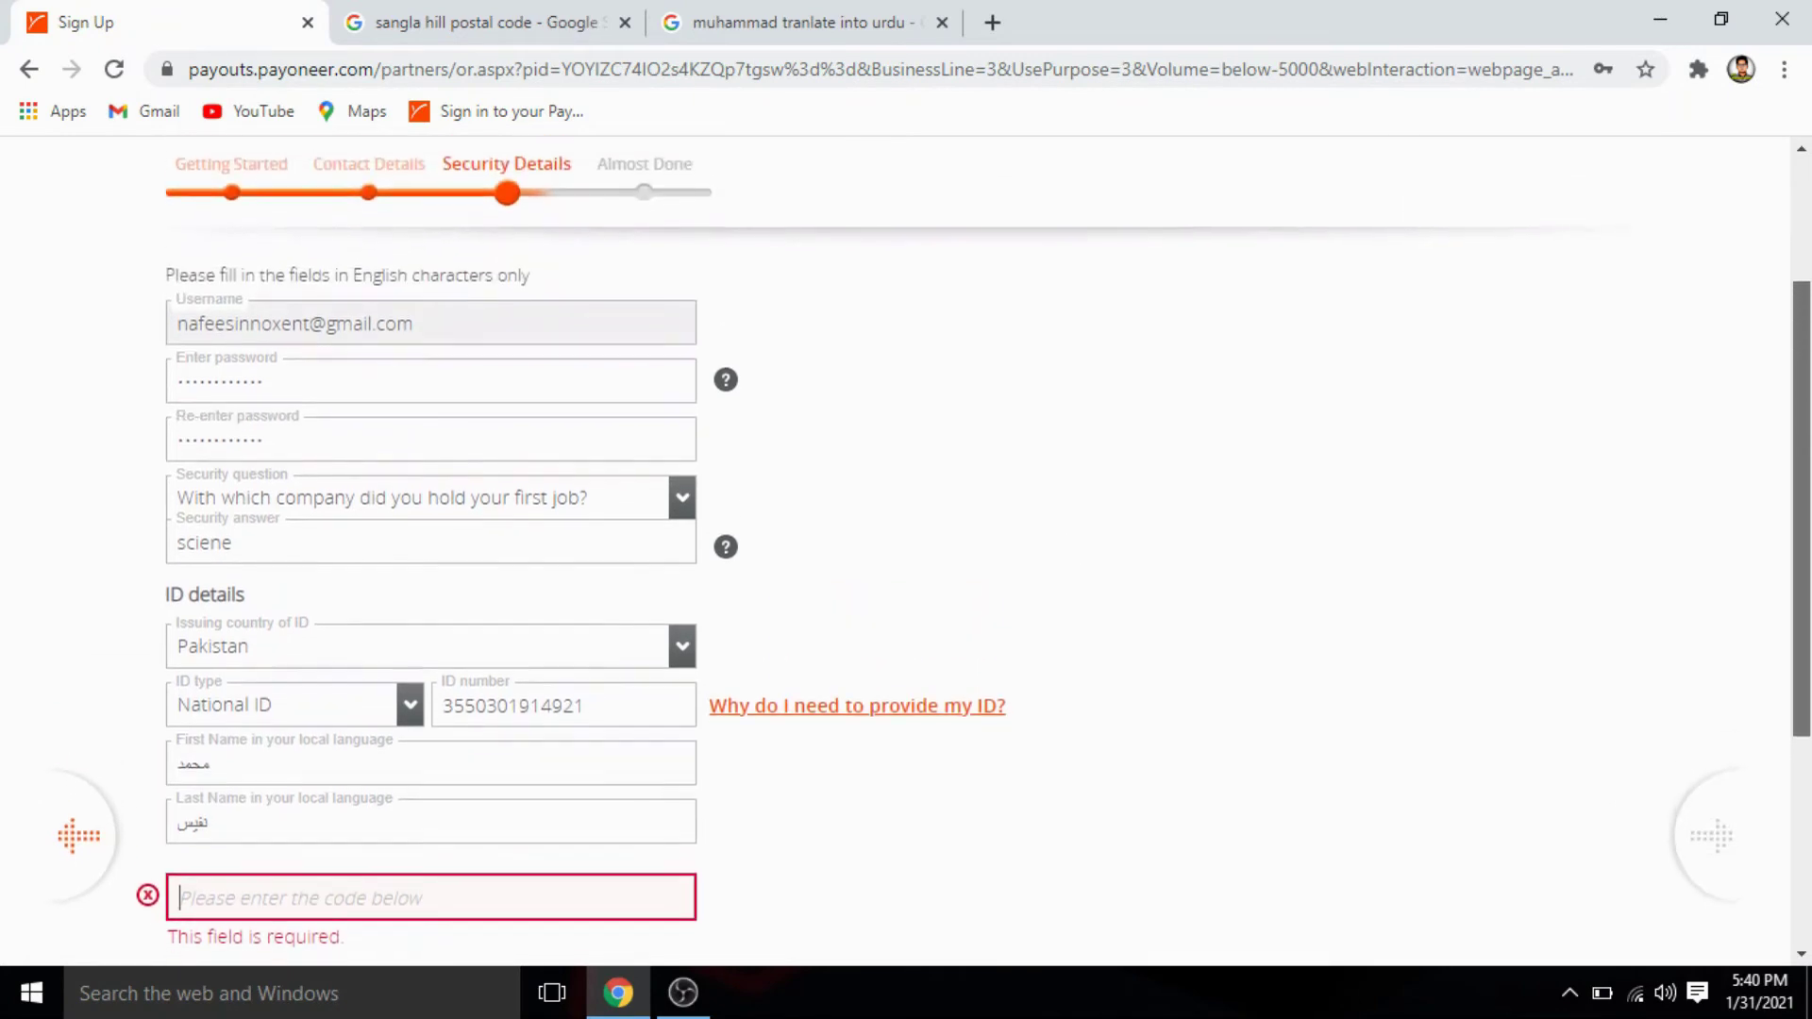
Step: Enter the captcha code shown in the image and submit the security details
scroll(651, 774, "down", 2)
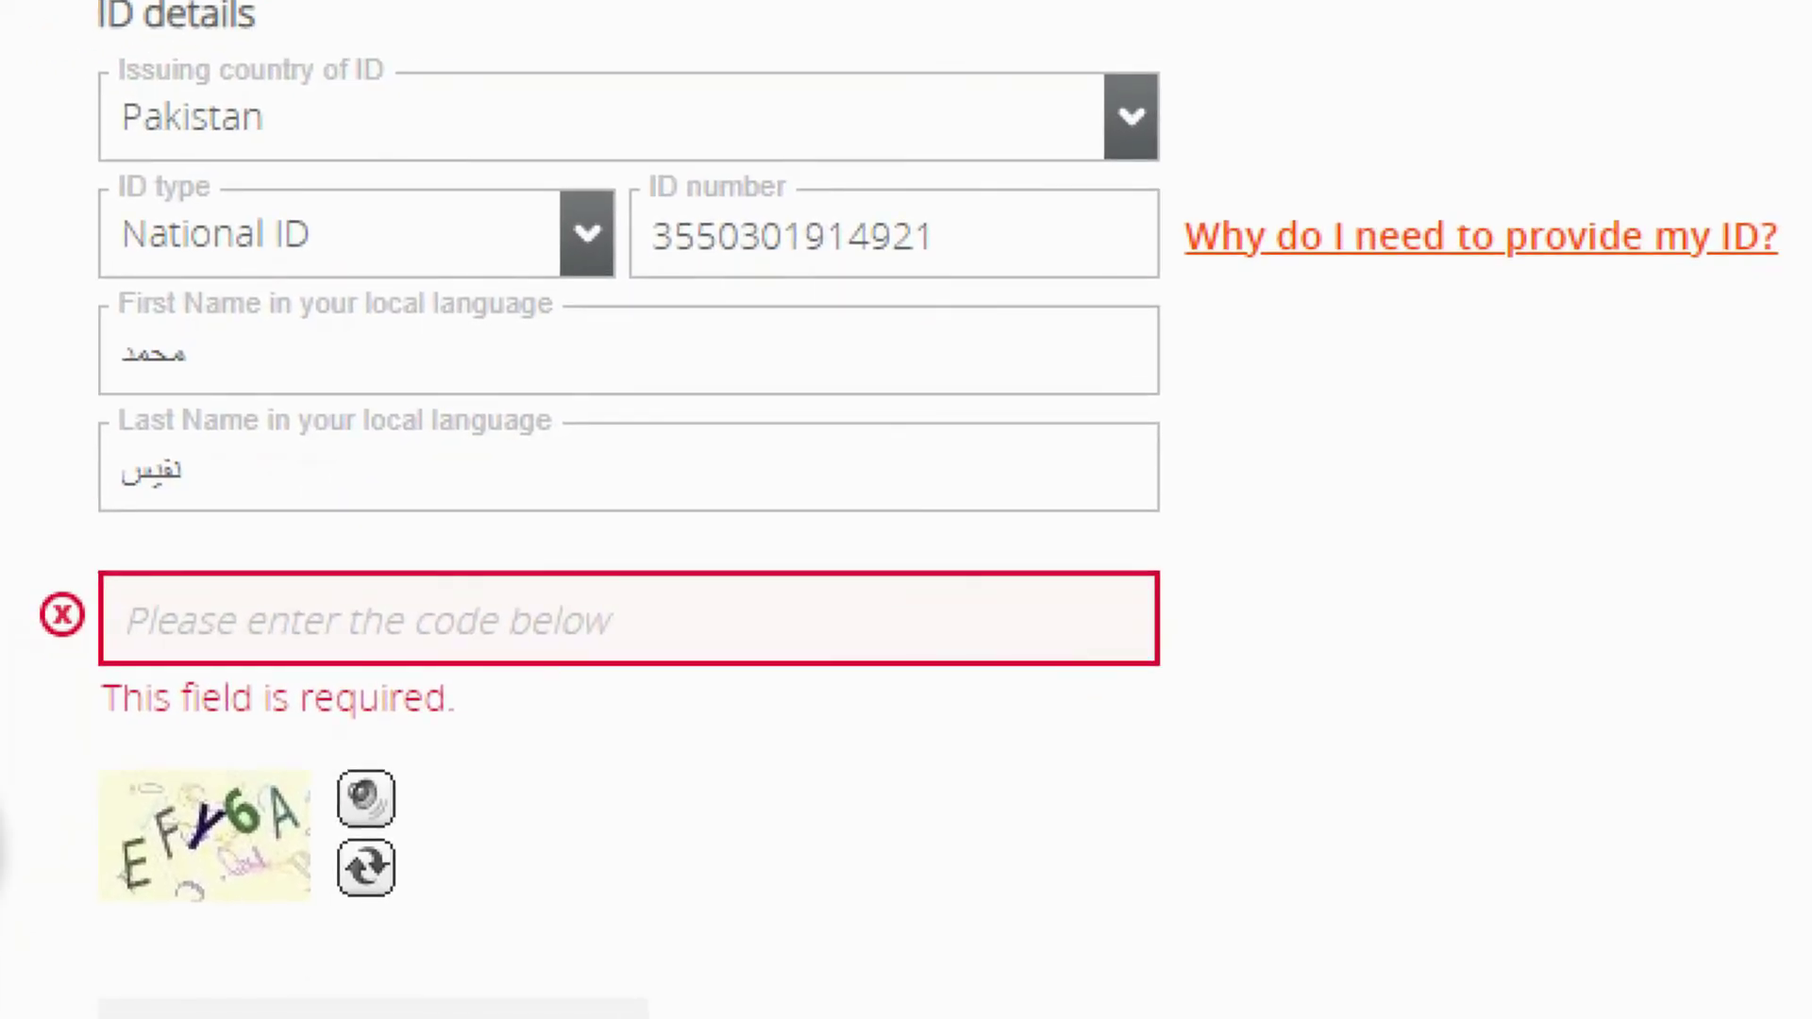
type("EFY6A")
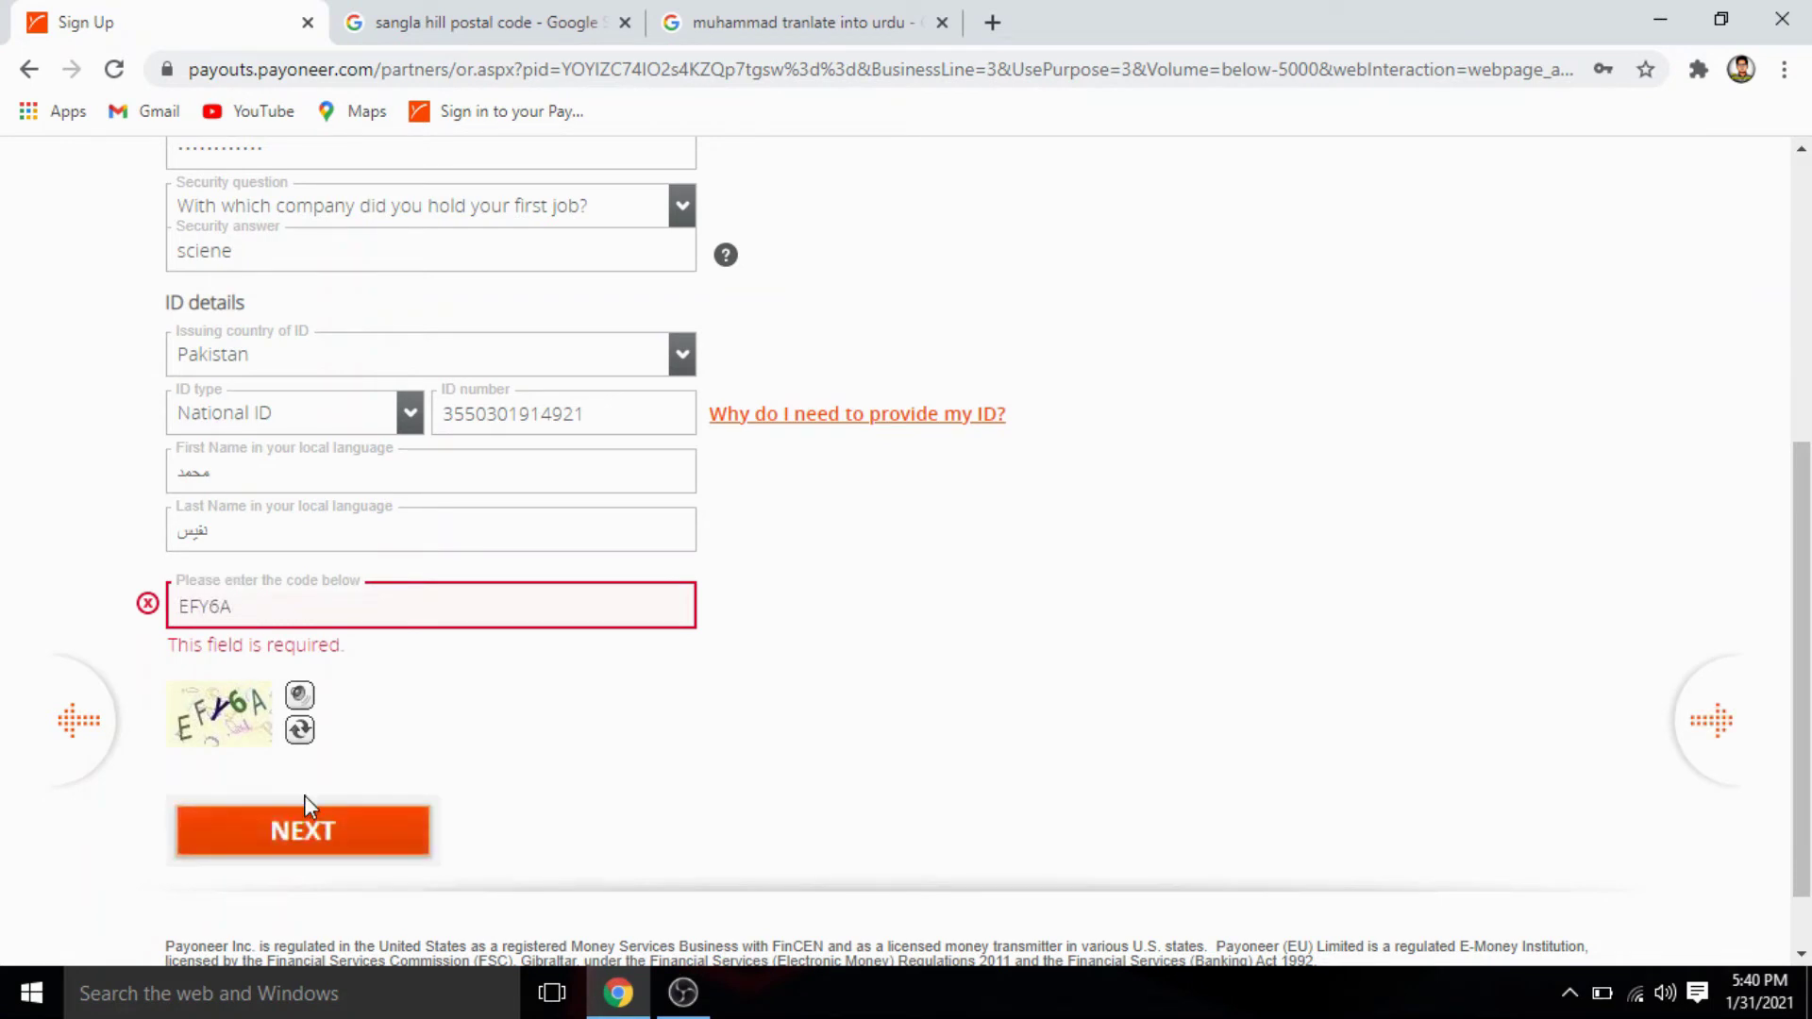
left_click(330, 842)
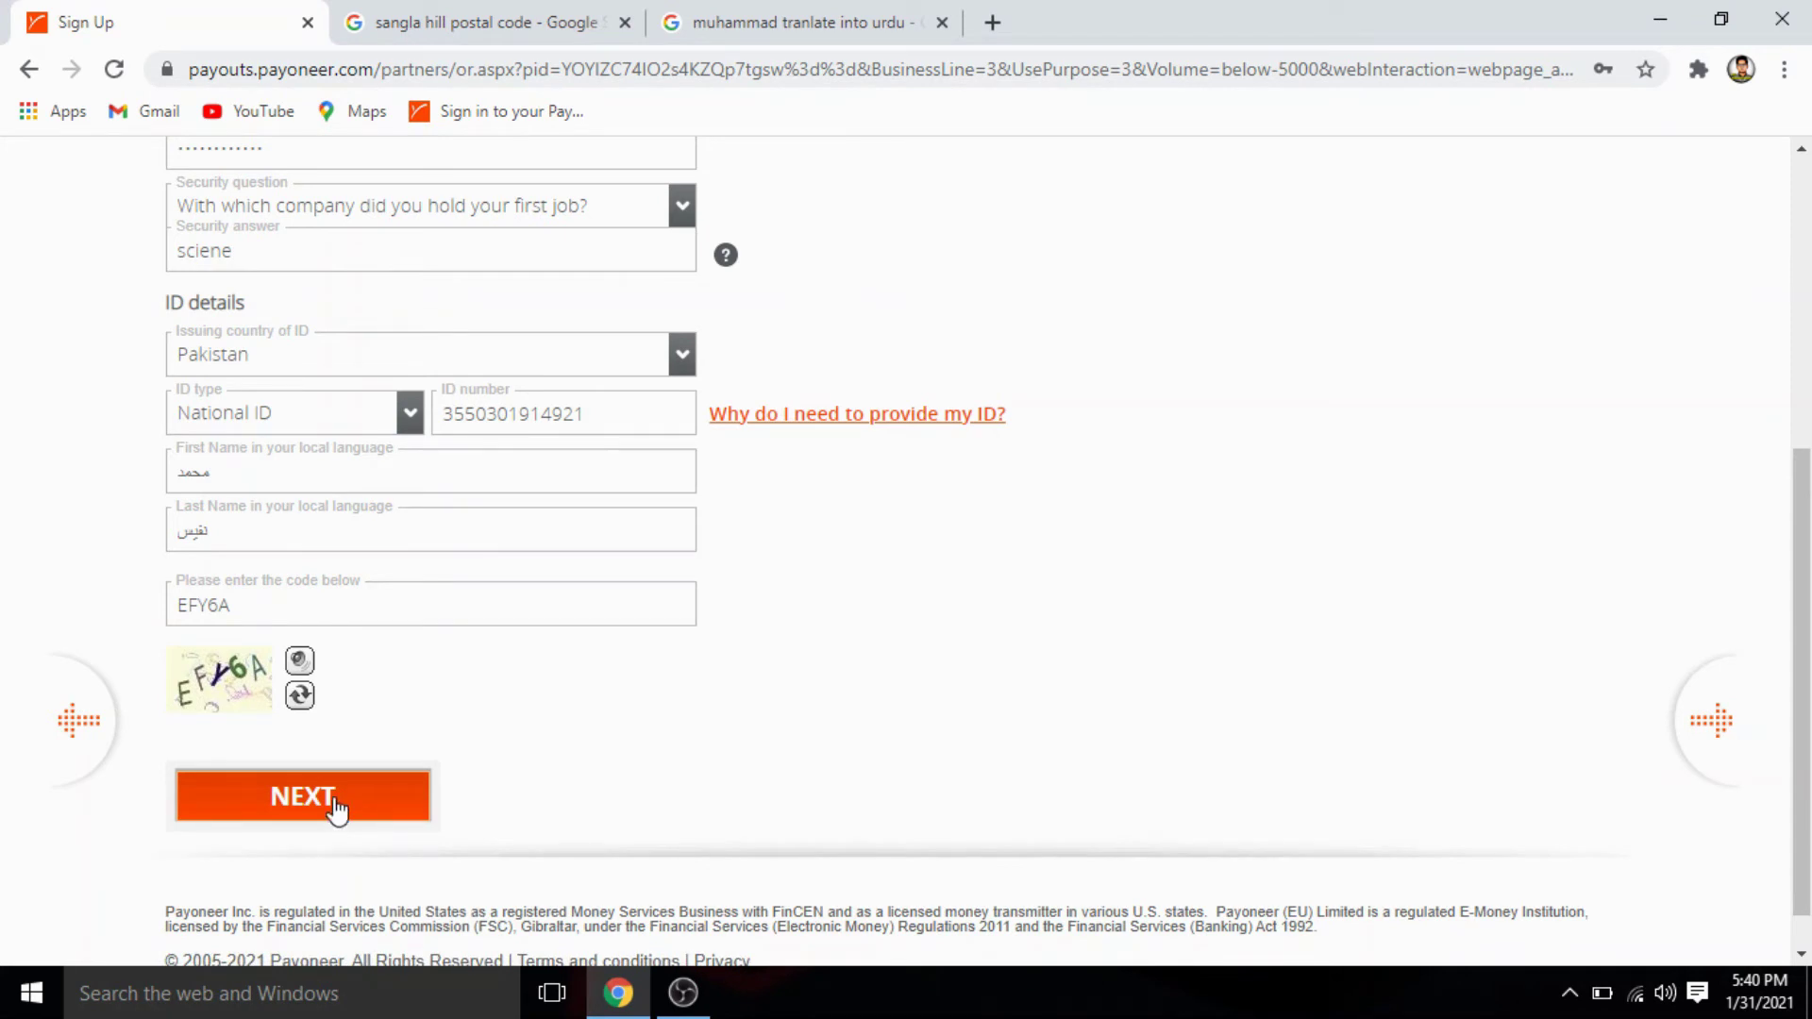
left_click(337, 810)
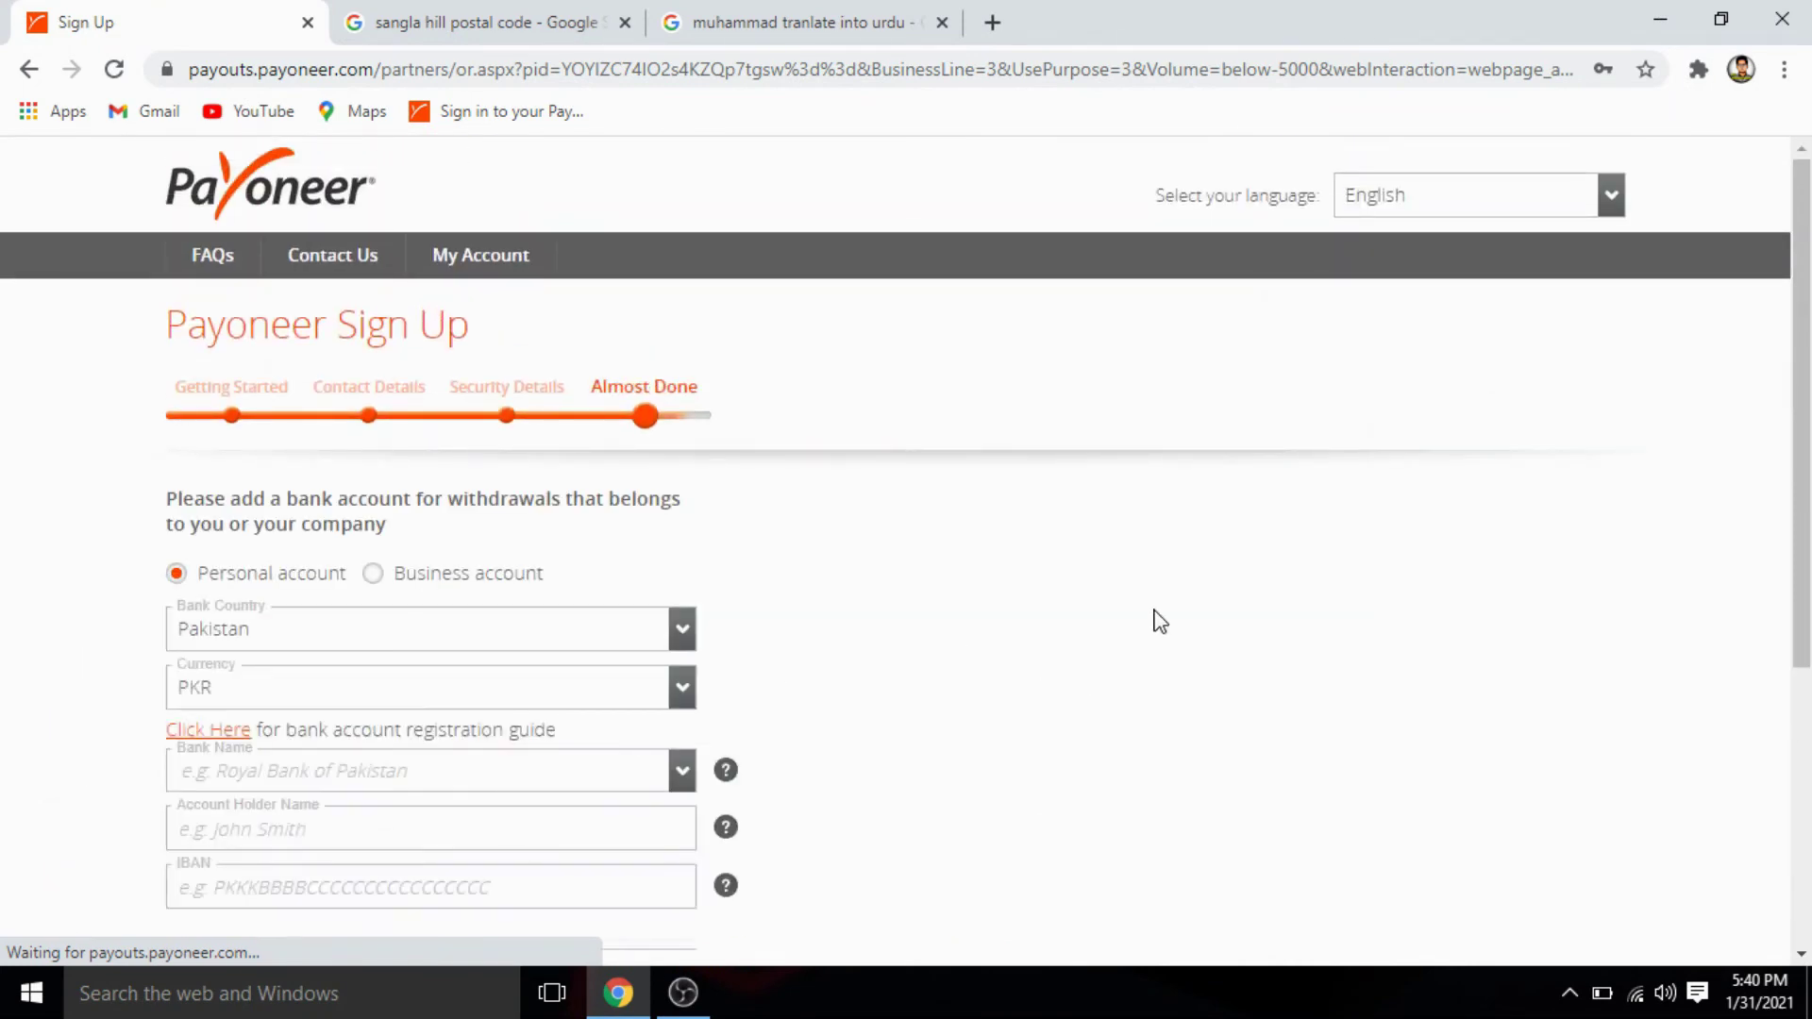
Step: Keep Pakistan and PKR, and choose United Bank Limited as the withdrawal bank
scroll(1805, 262, "down", 3)
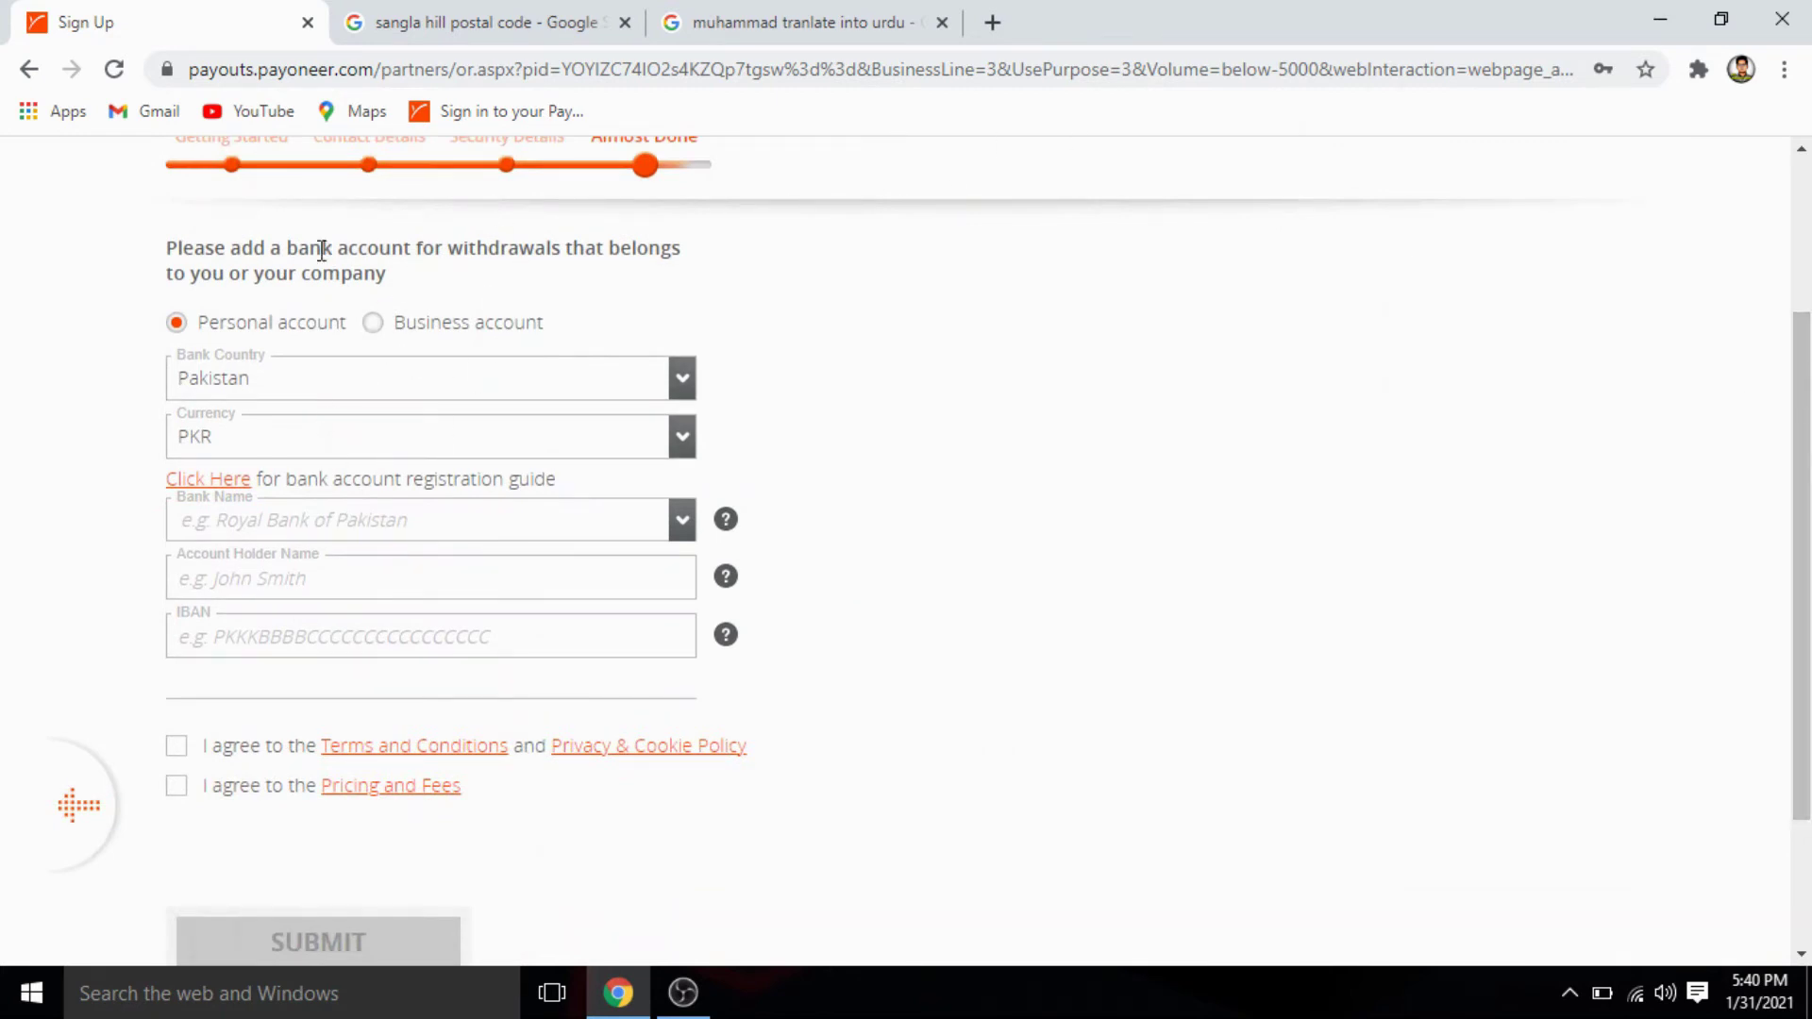
left_click(320, 380)
left_click(320, 380)
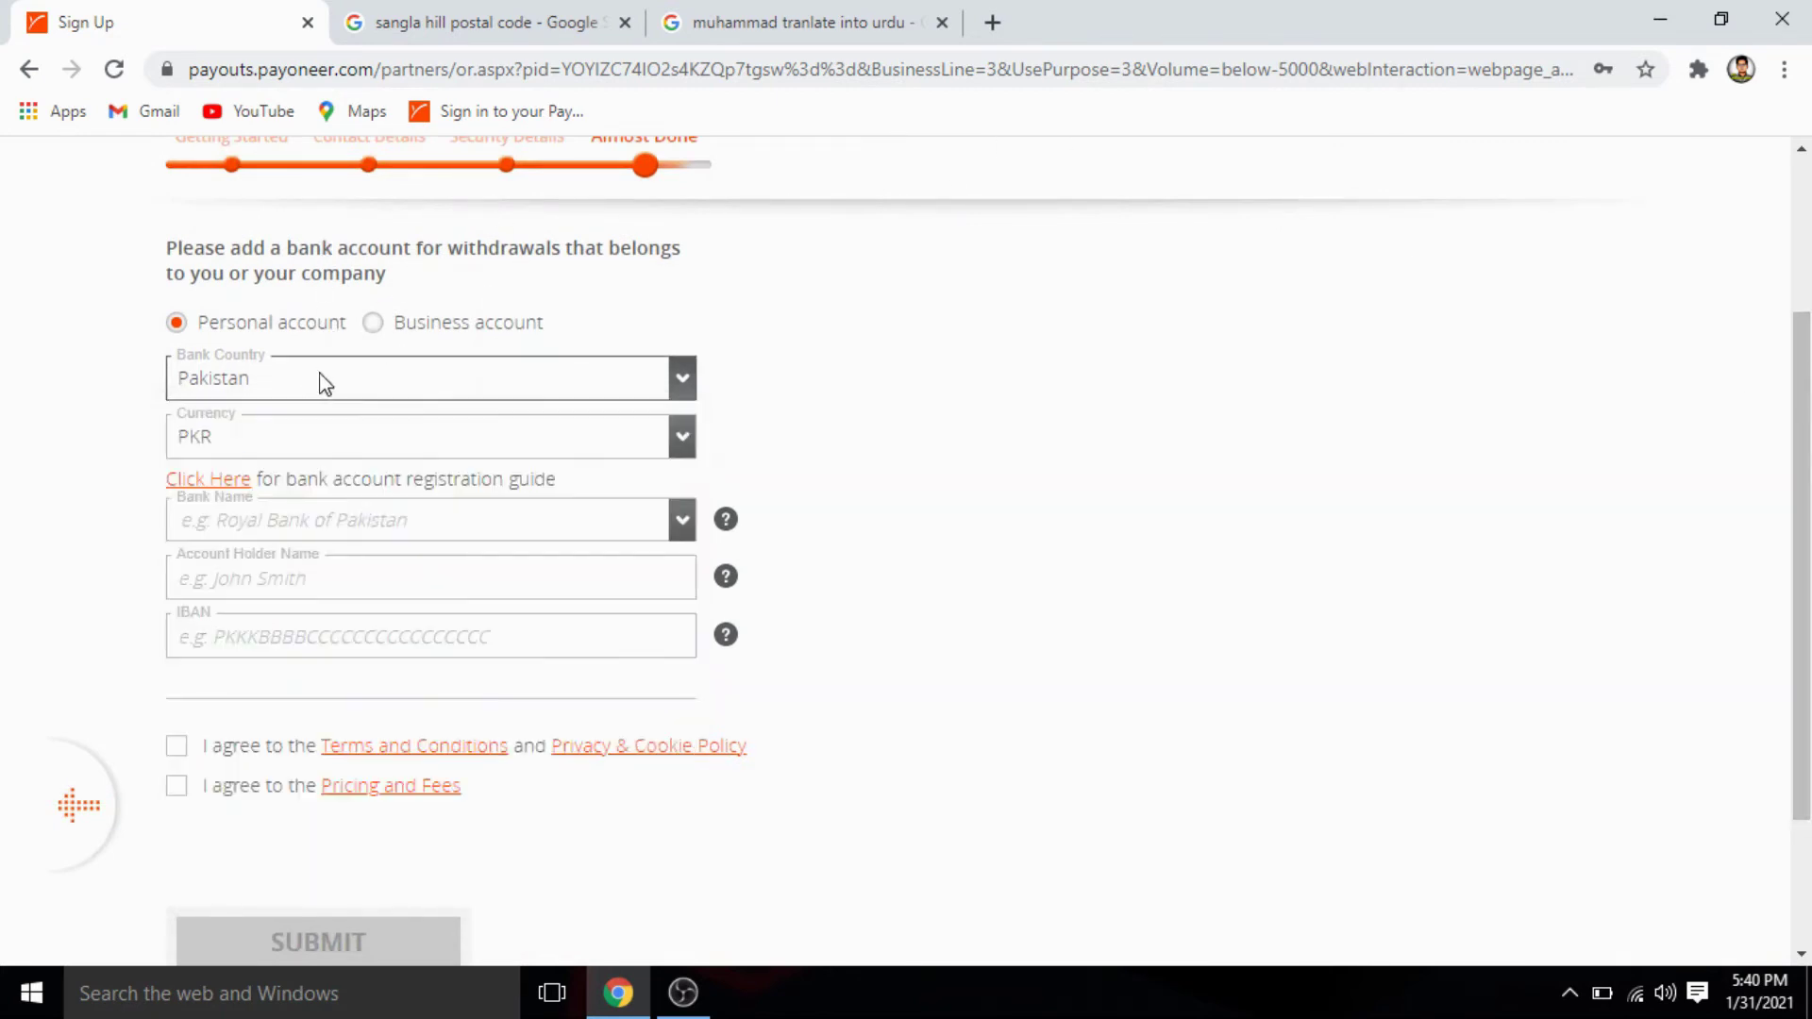
left_click(364, 450)
left_click(364, 450)
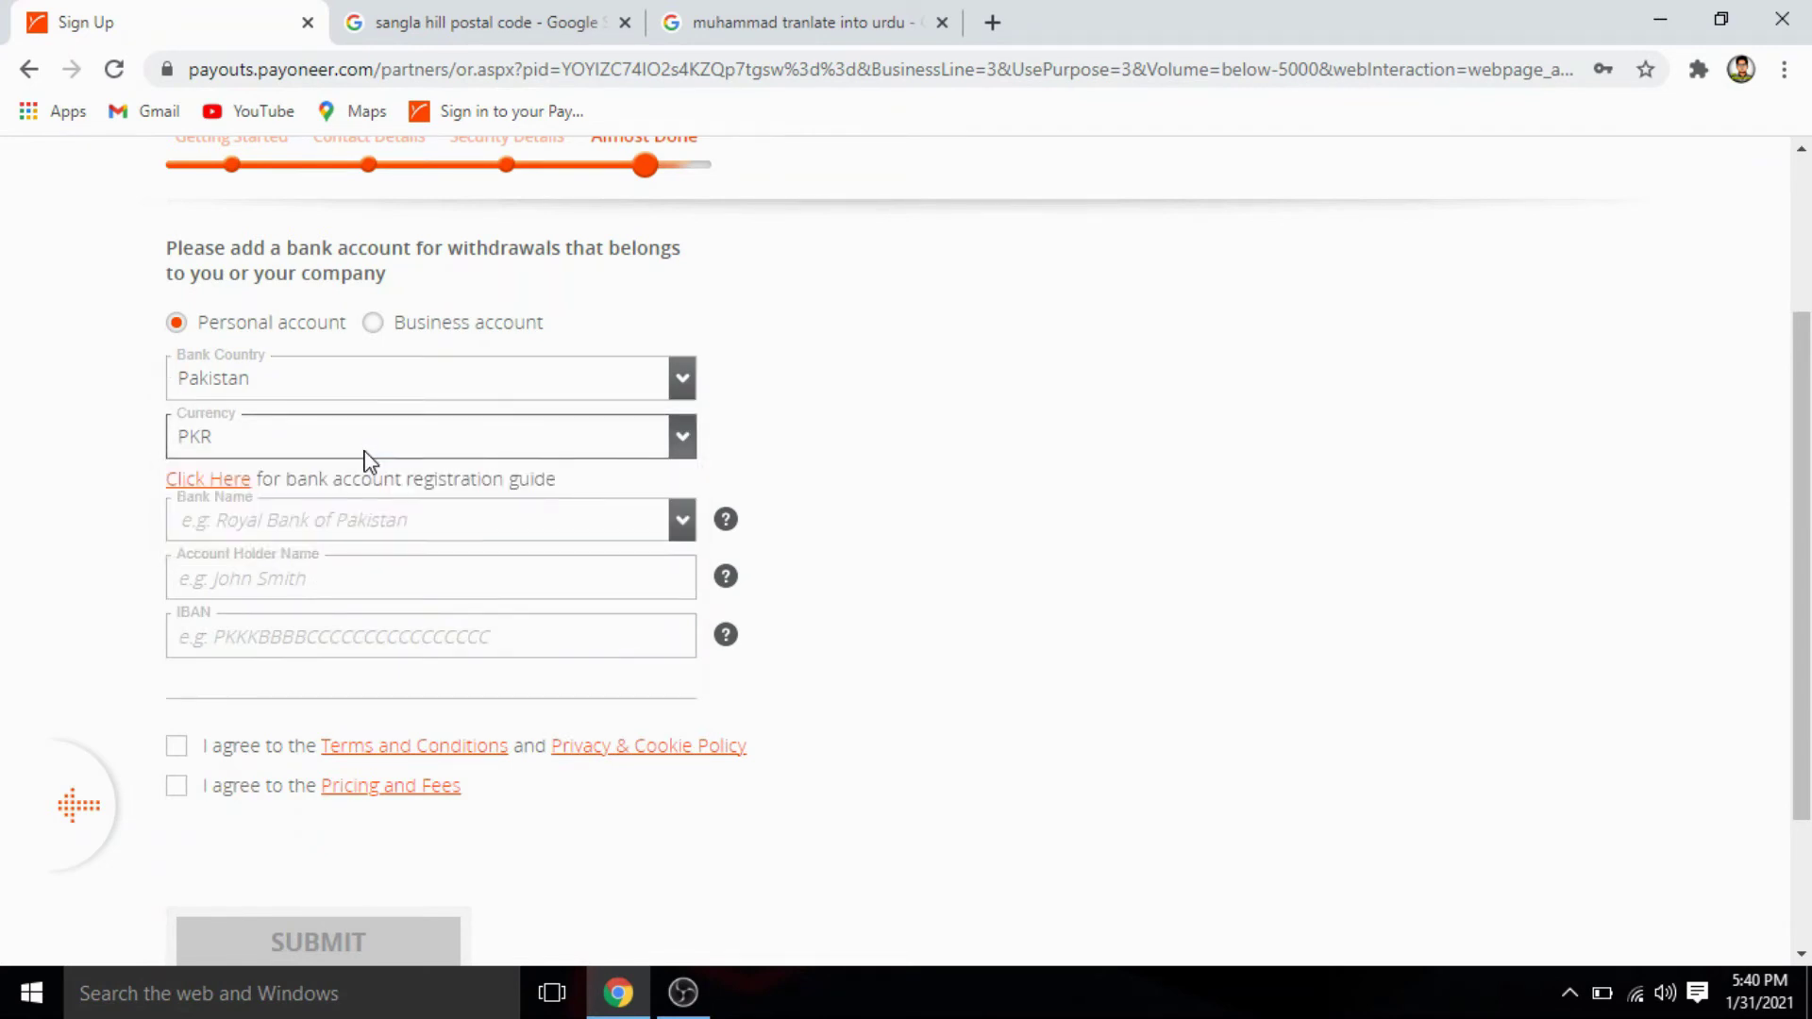
left_click(426, 526)
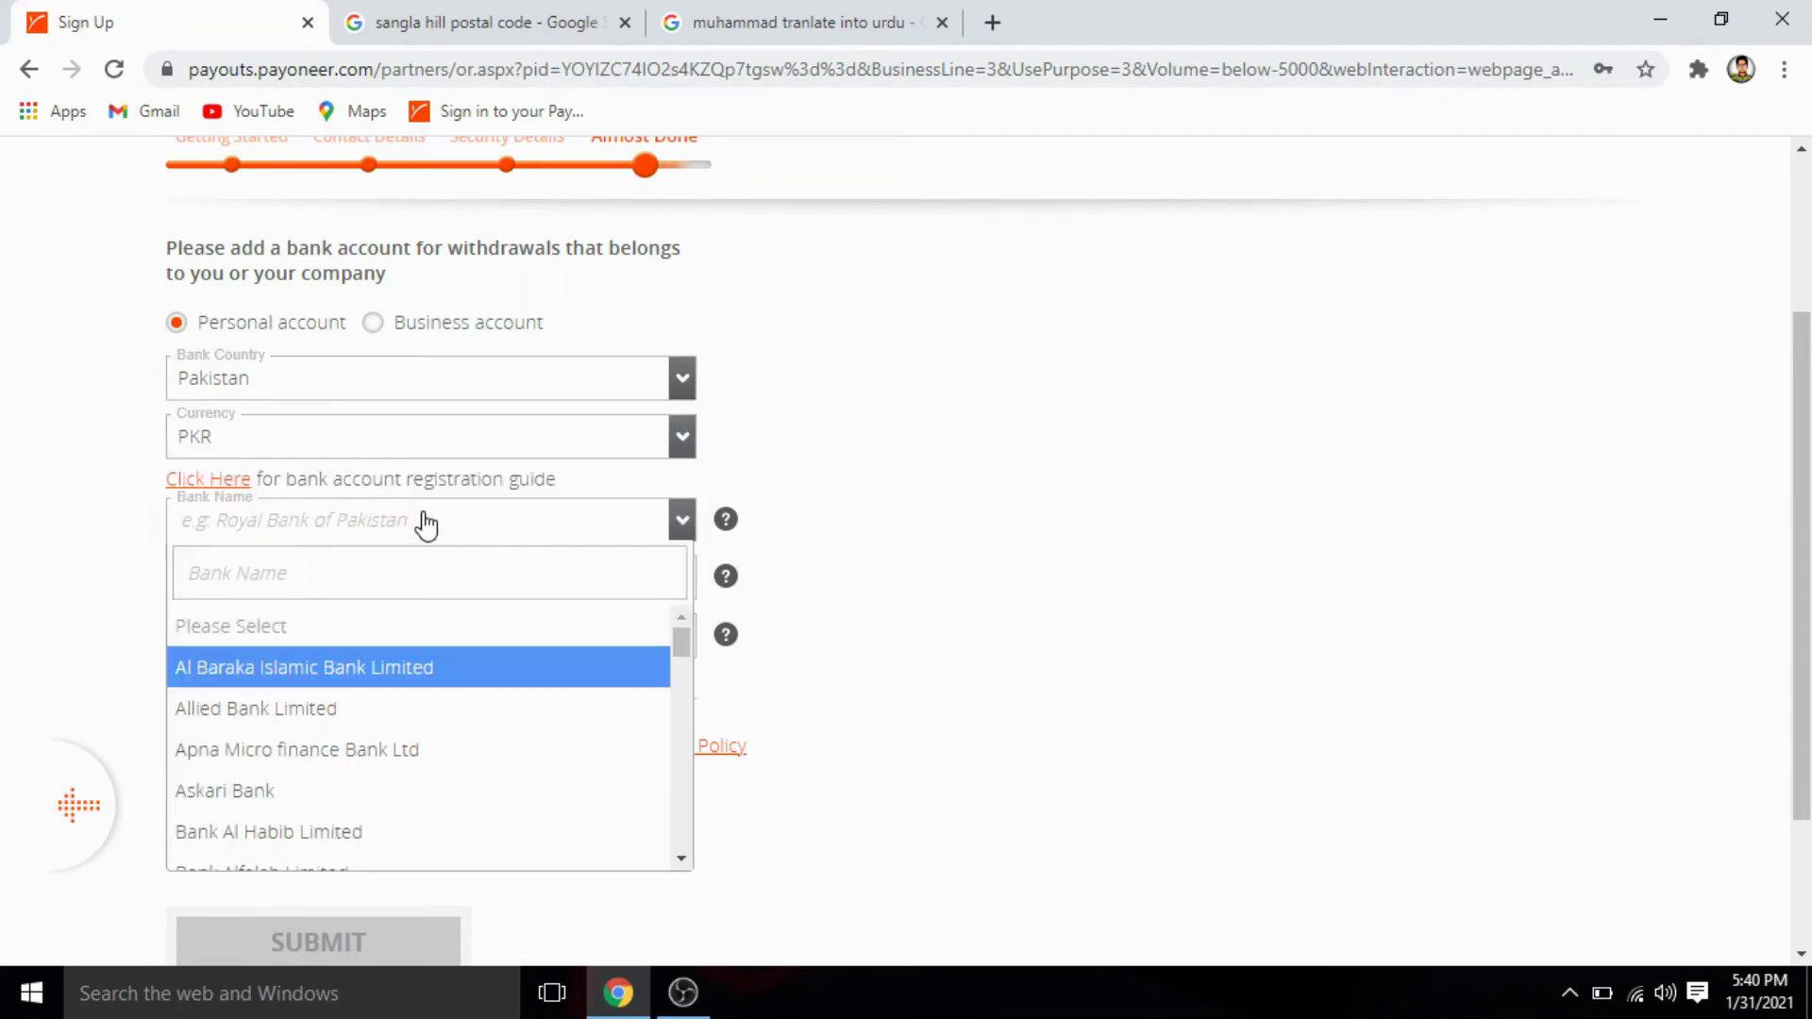
type("Unite")
key("Return")
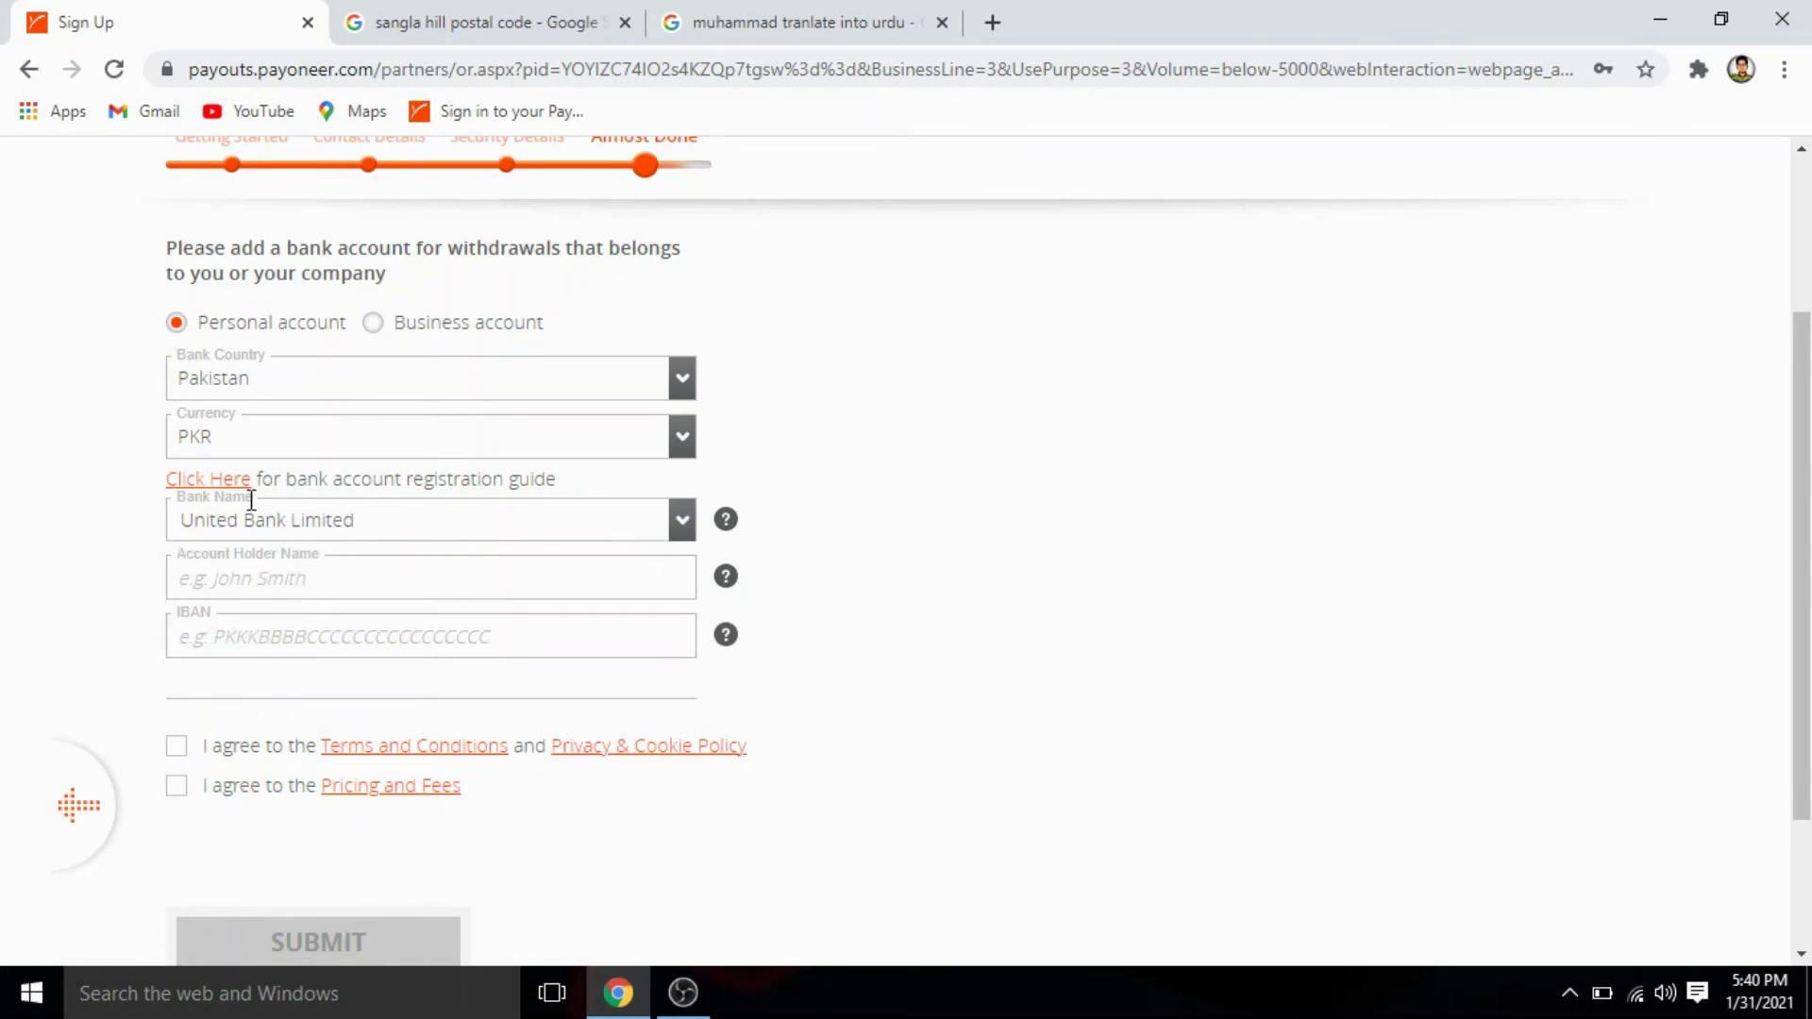
Step: Autofill the account holder name and IBAN, accept the agreements, and submit the application
left_click(519, 562)
left_click(475, 625)
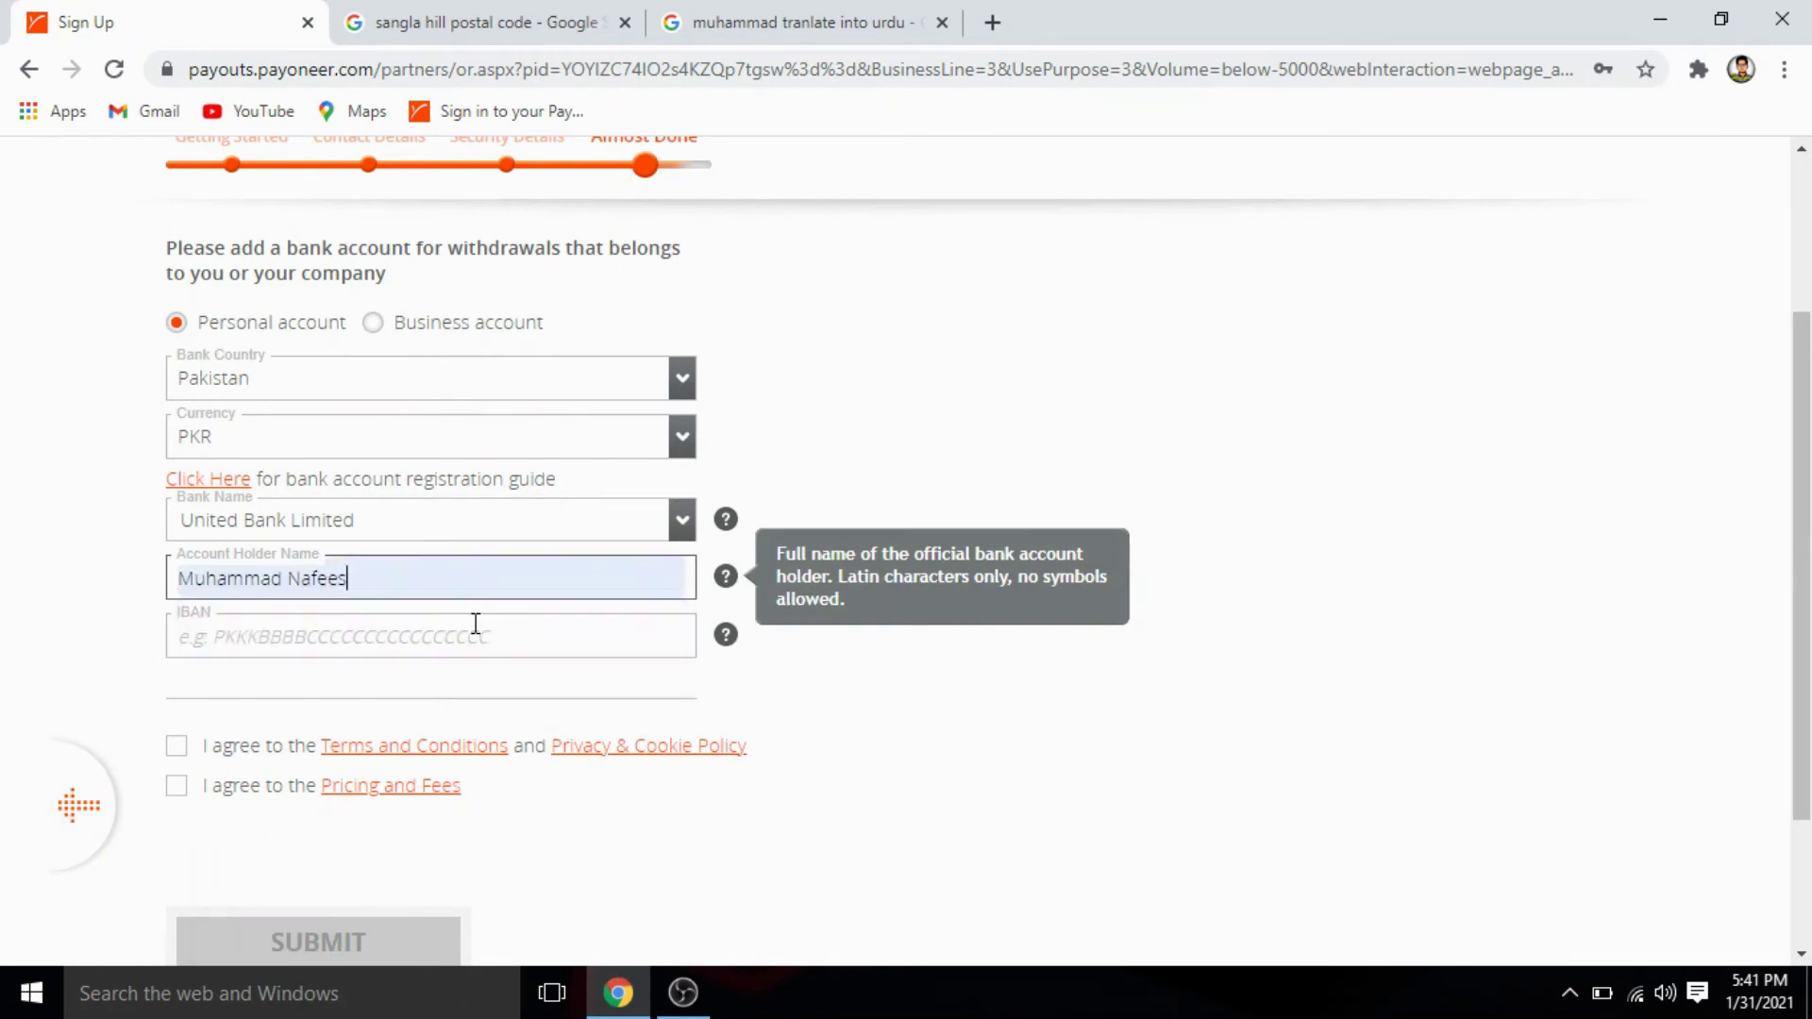
left_click(461, 634)
left_click(449, 688)
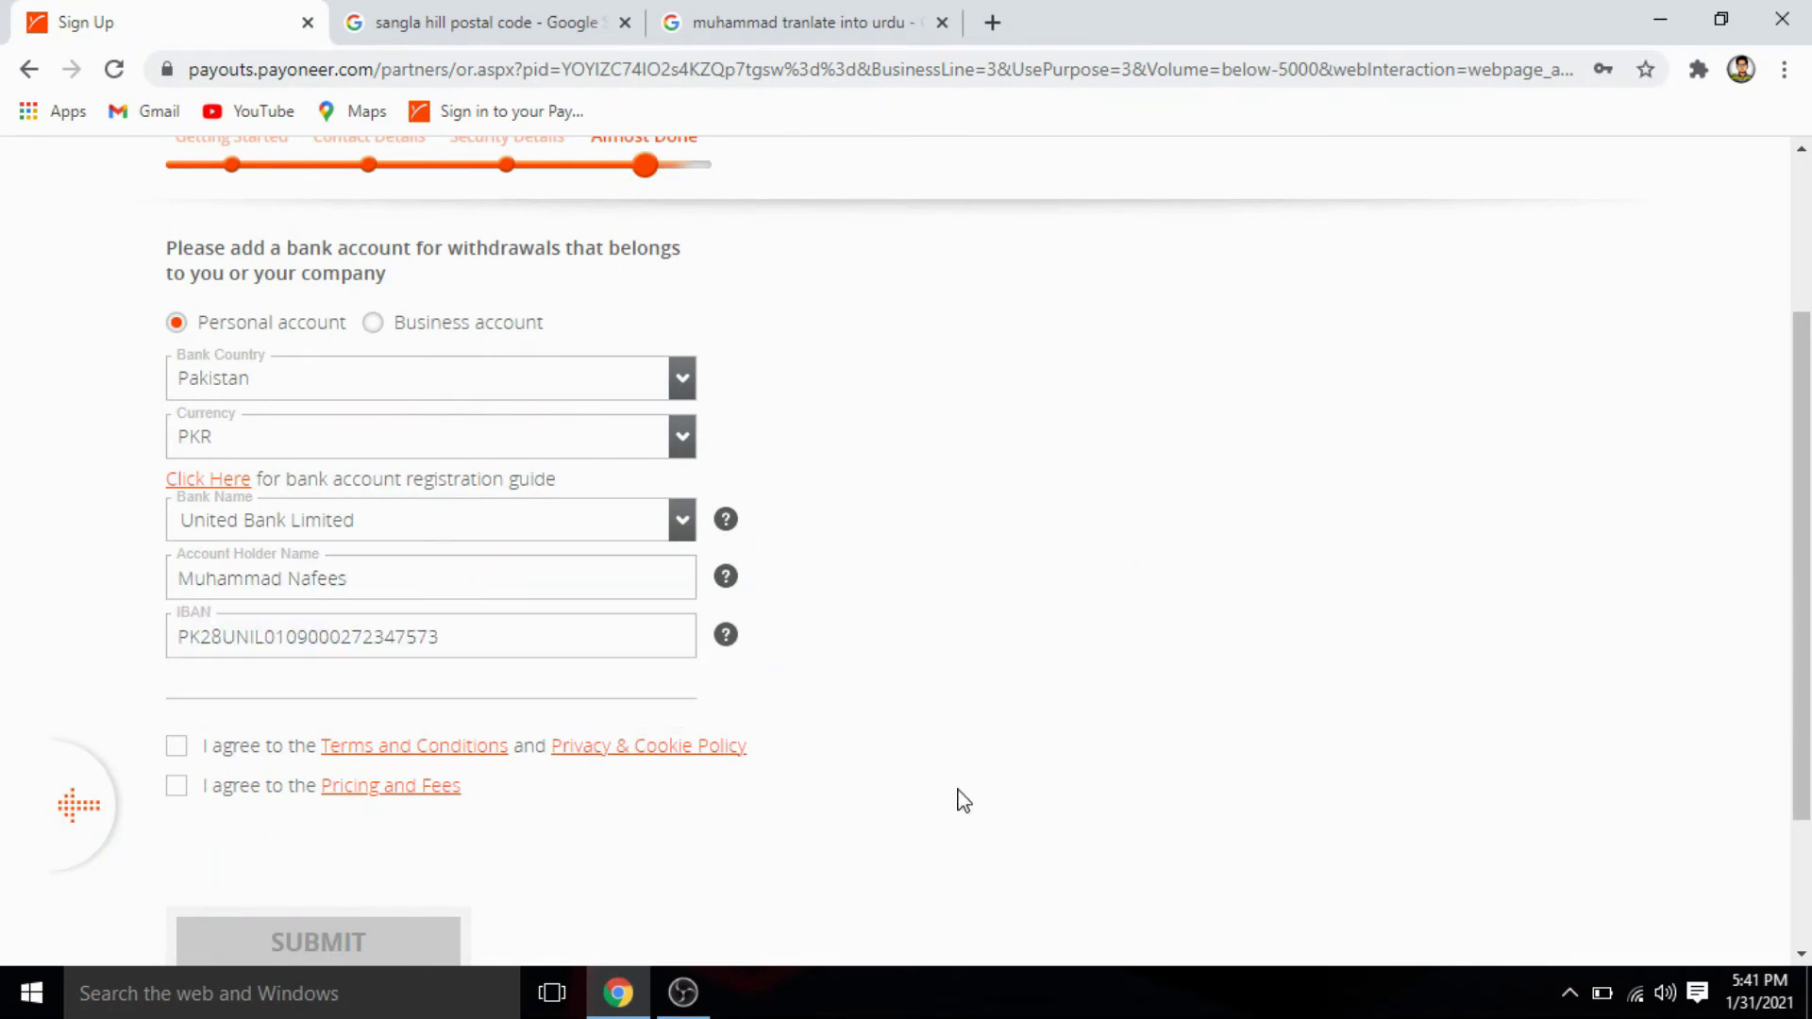
left_click(175, 789)
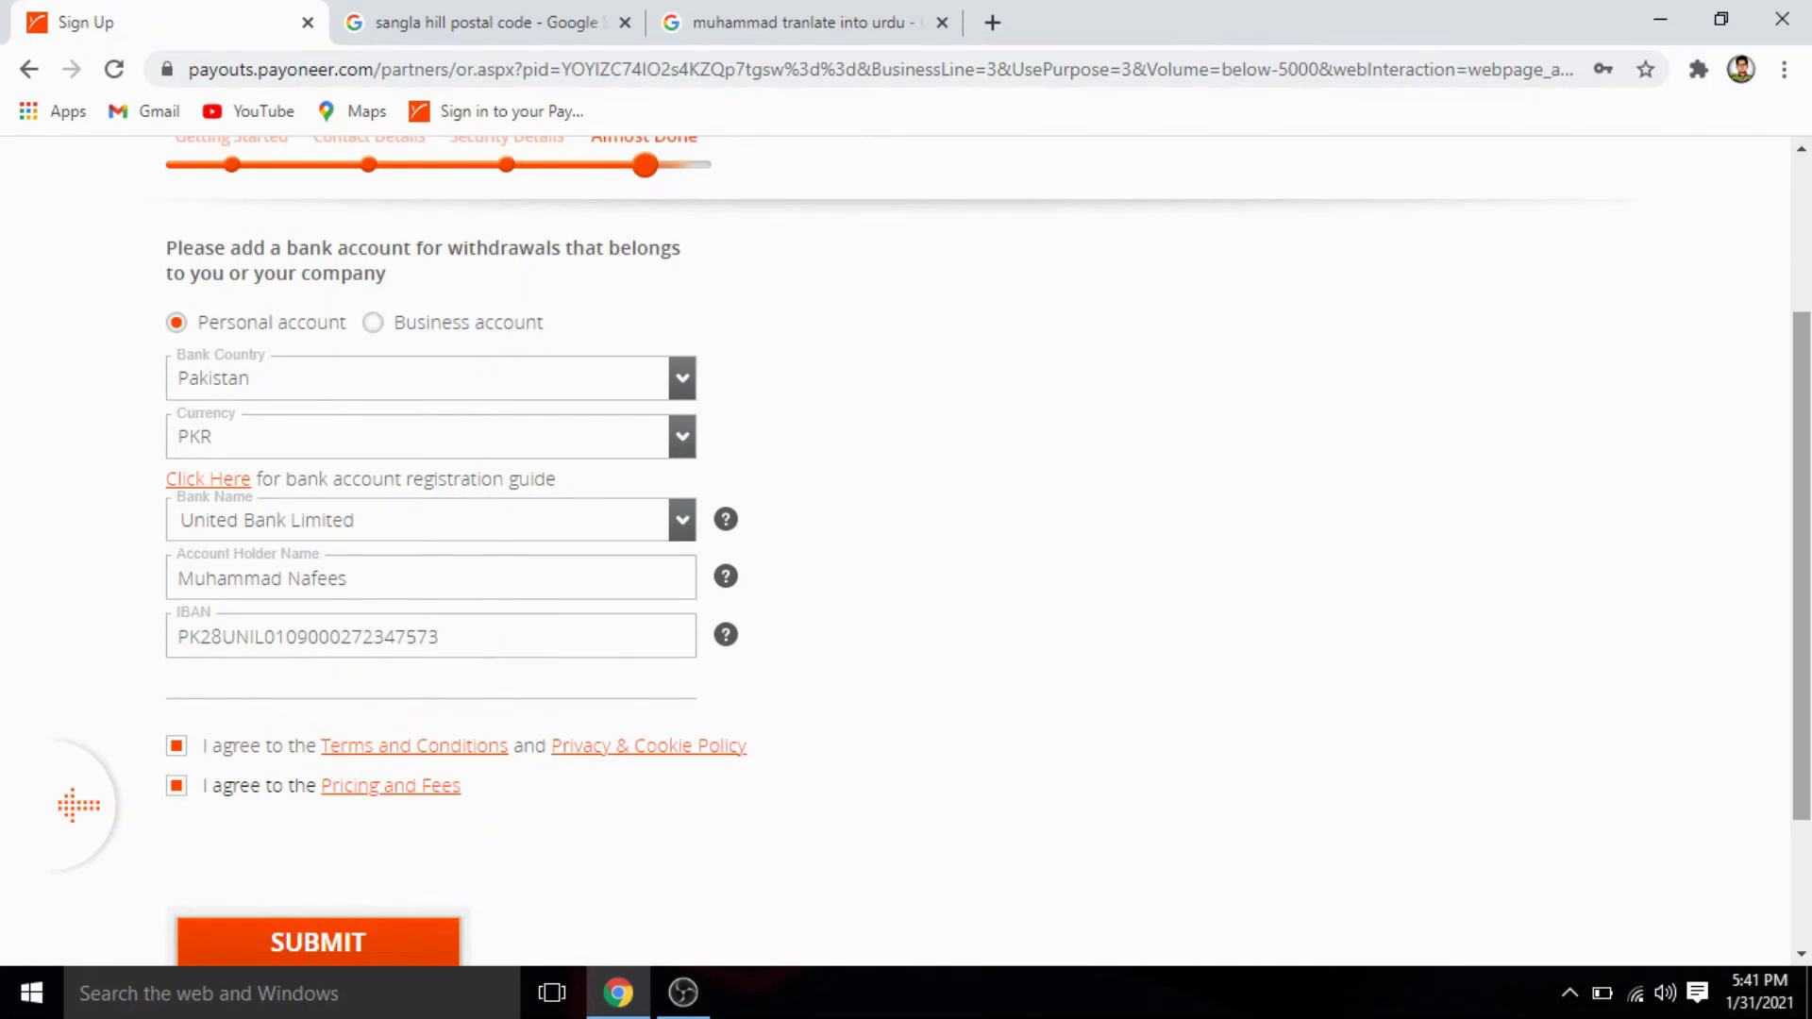
scroll(1549, 554, "down", 1)
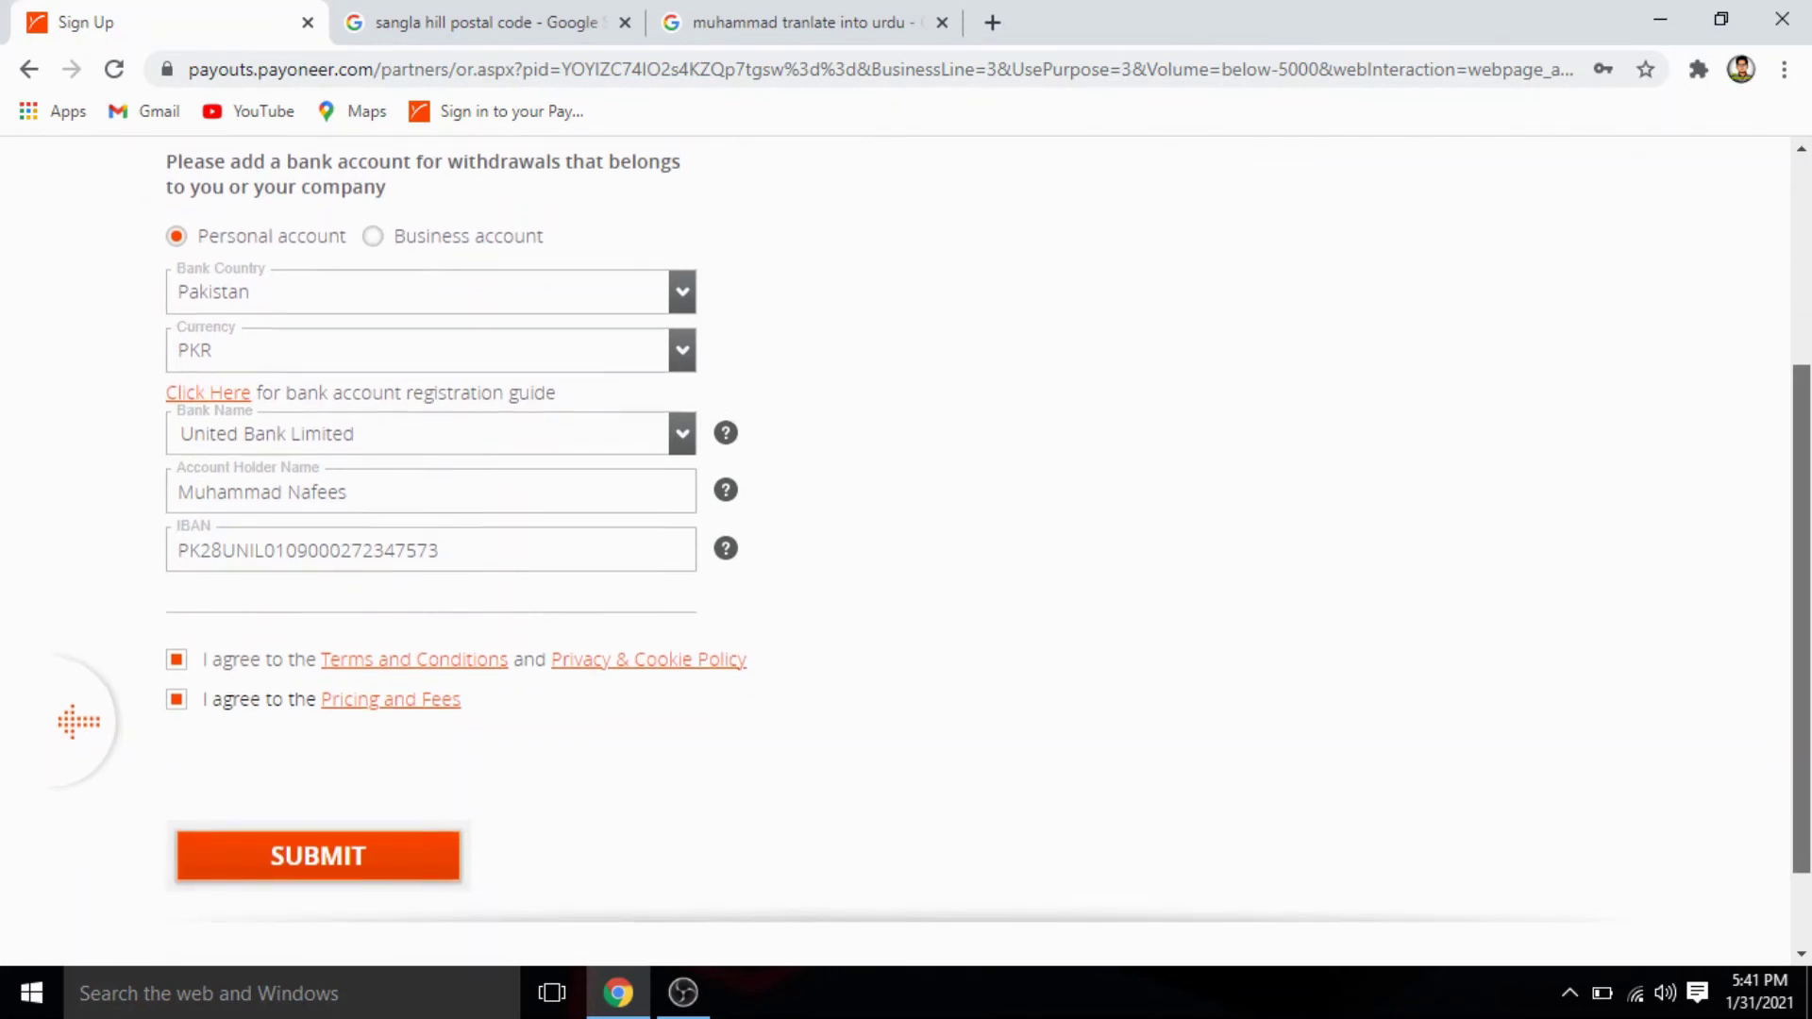
left_click(422, 885)
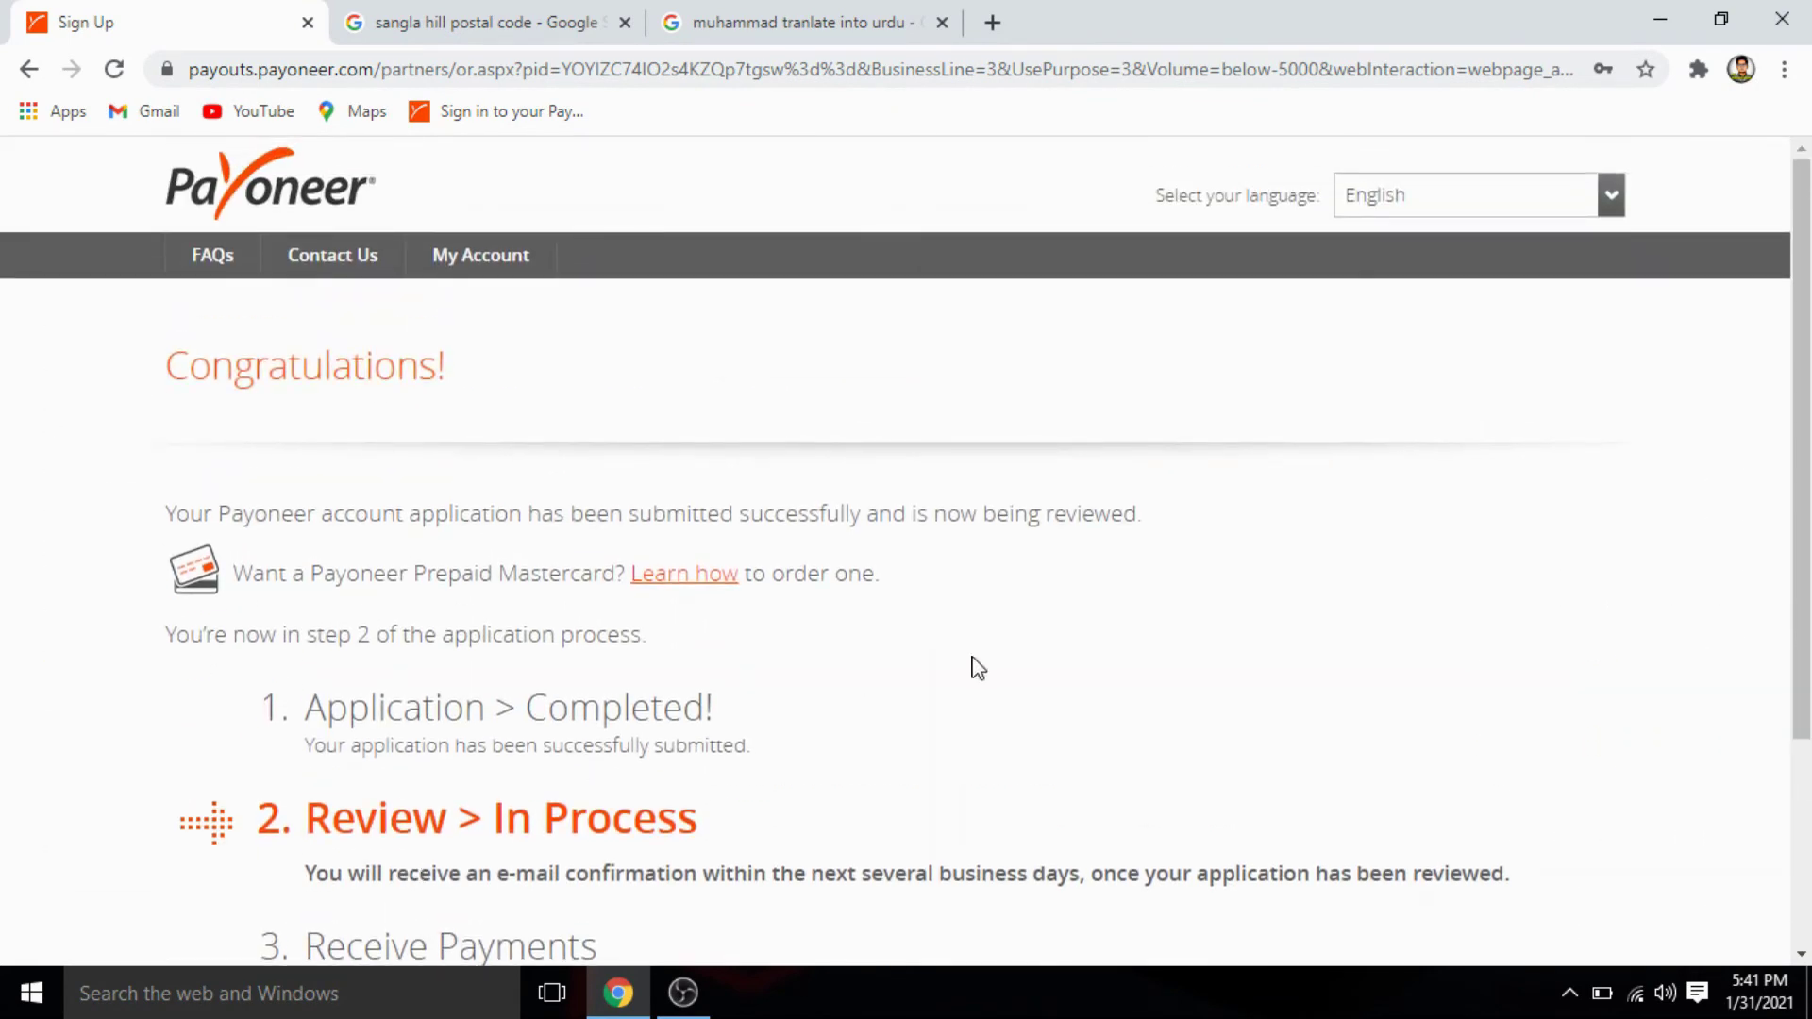
Step: Scroll through the Congratulations confirmation, then go to the Payoneer sign-in page via the bookmark
scroll(906, 552, "down", 2)
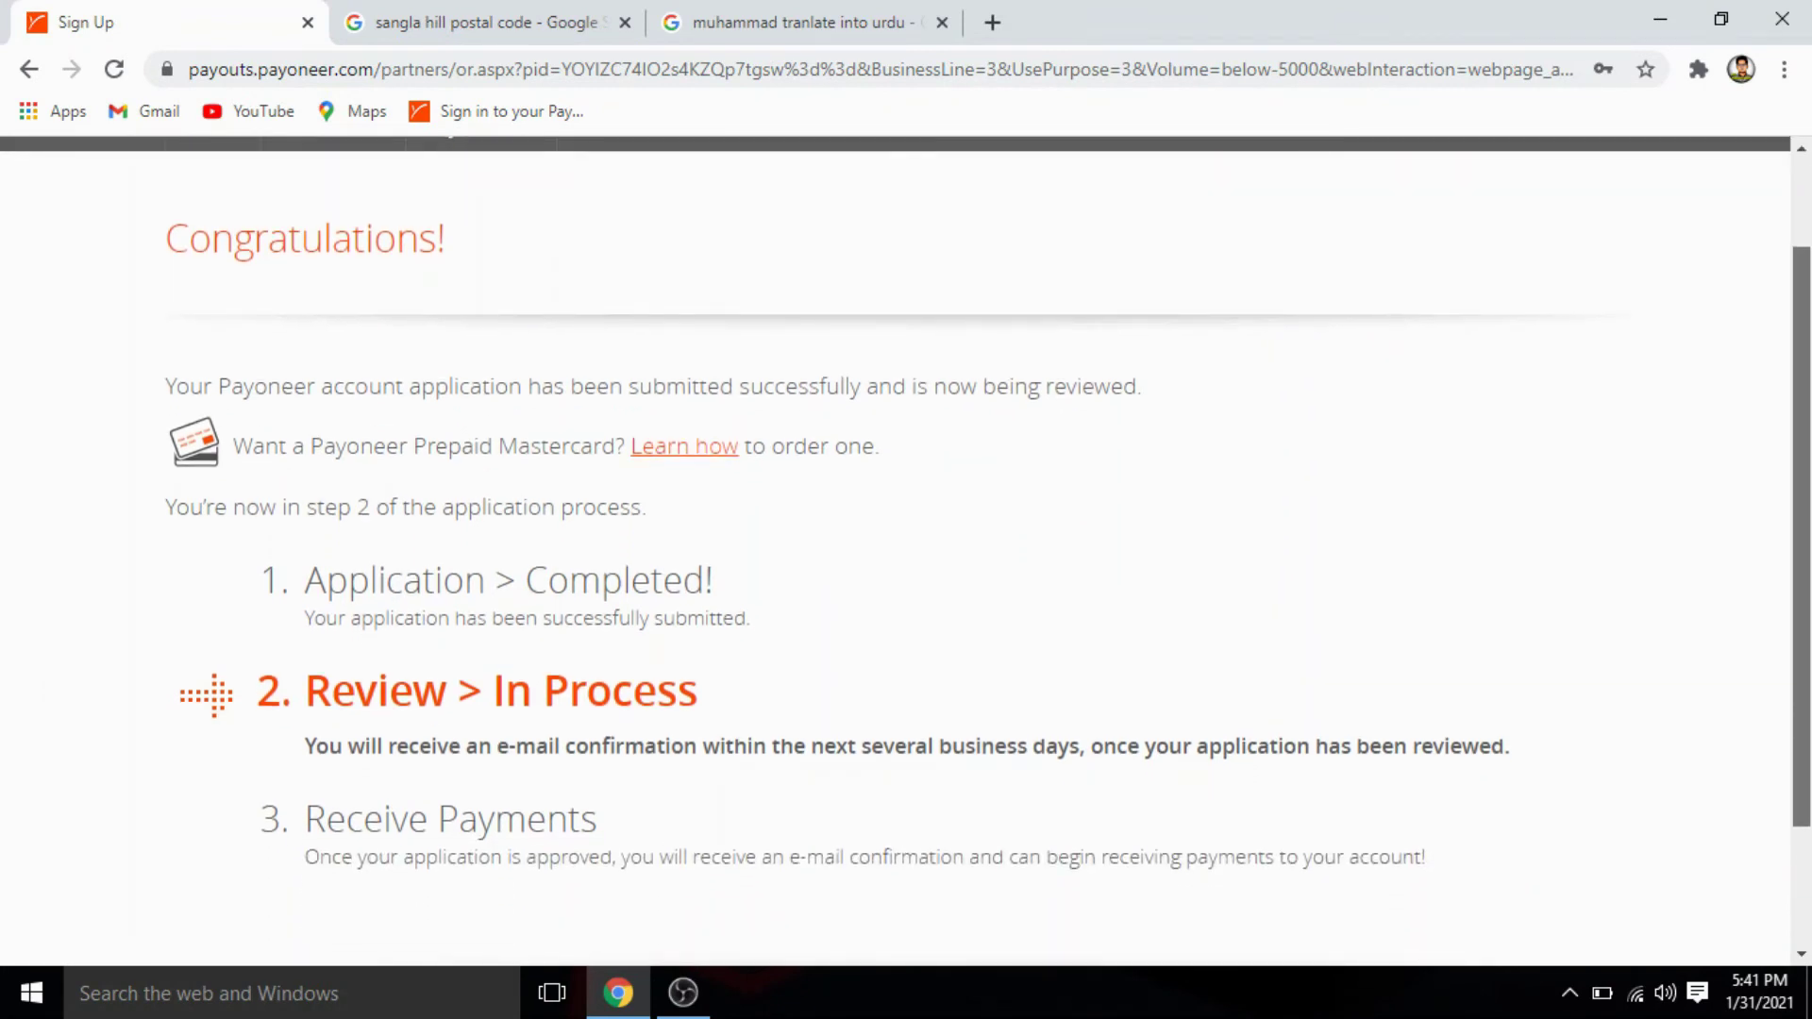
scroll(907, 552, "down", 2)
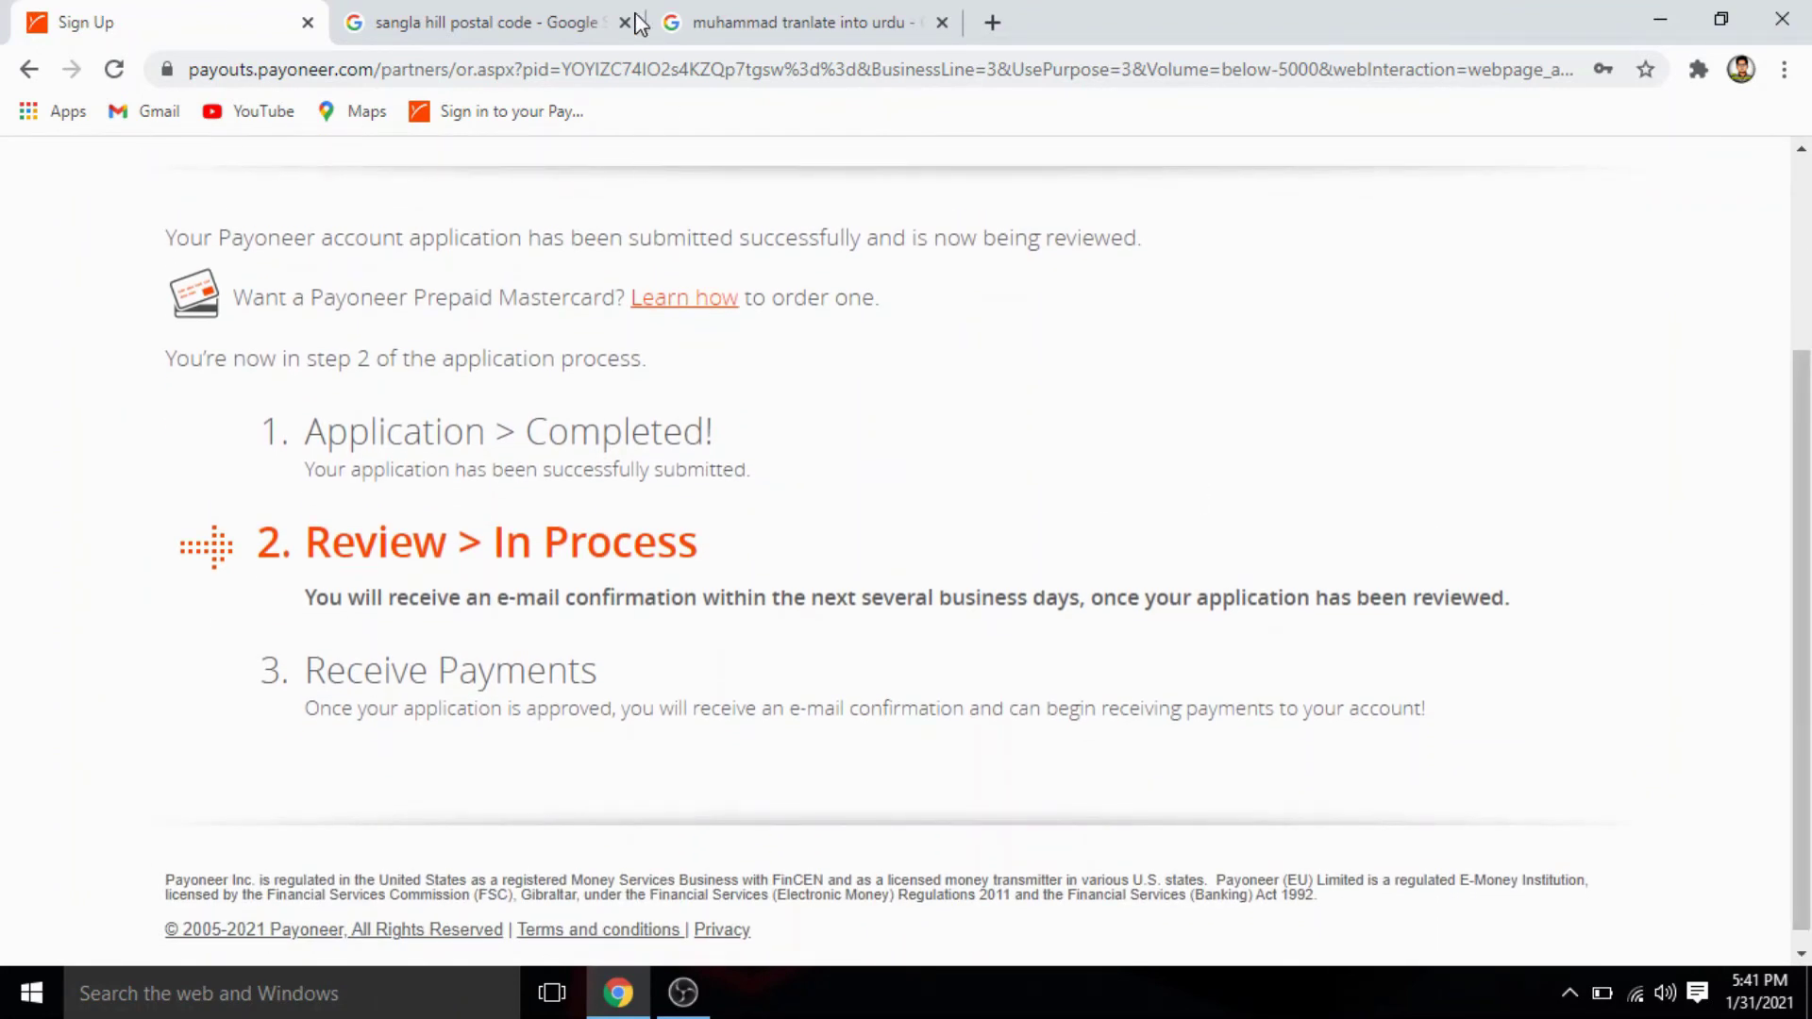
left_click(498, 113)
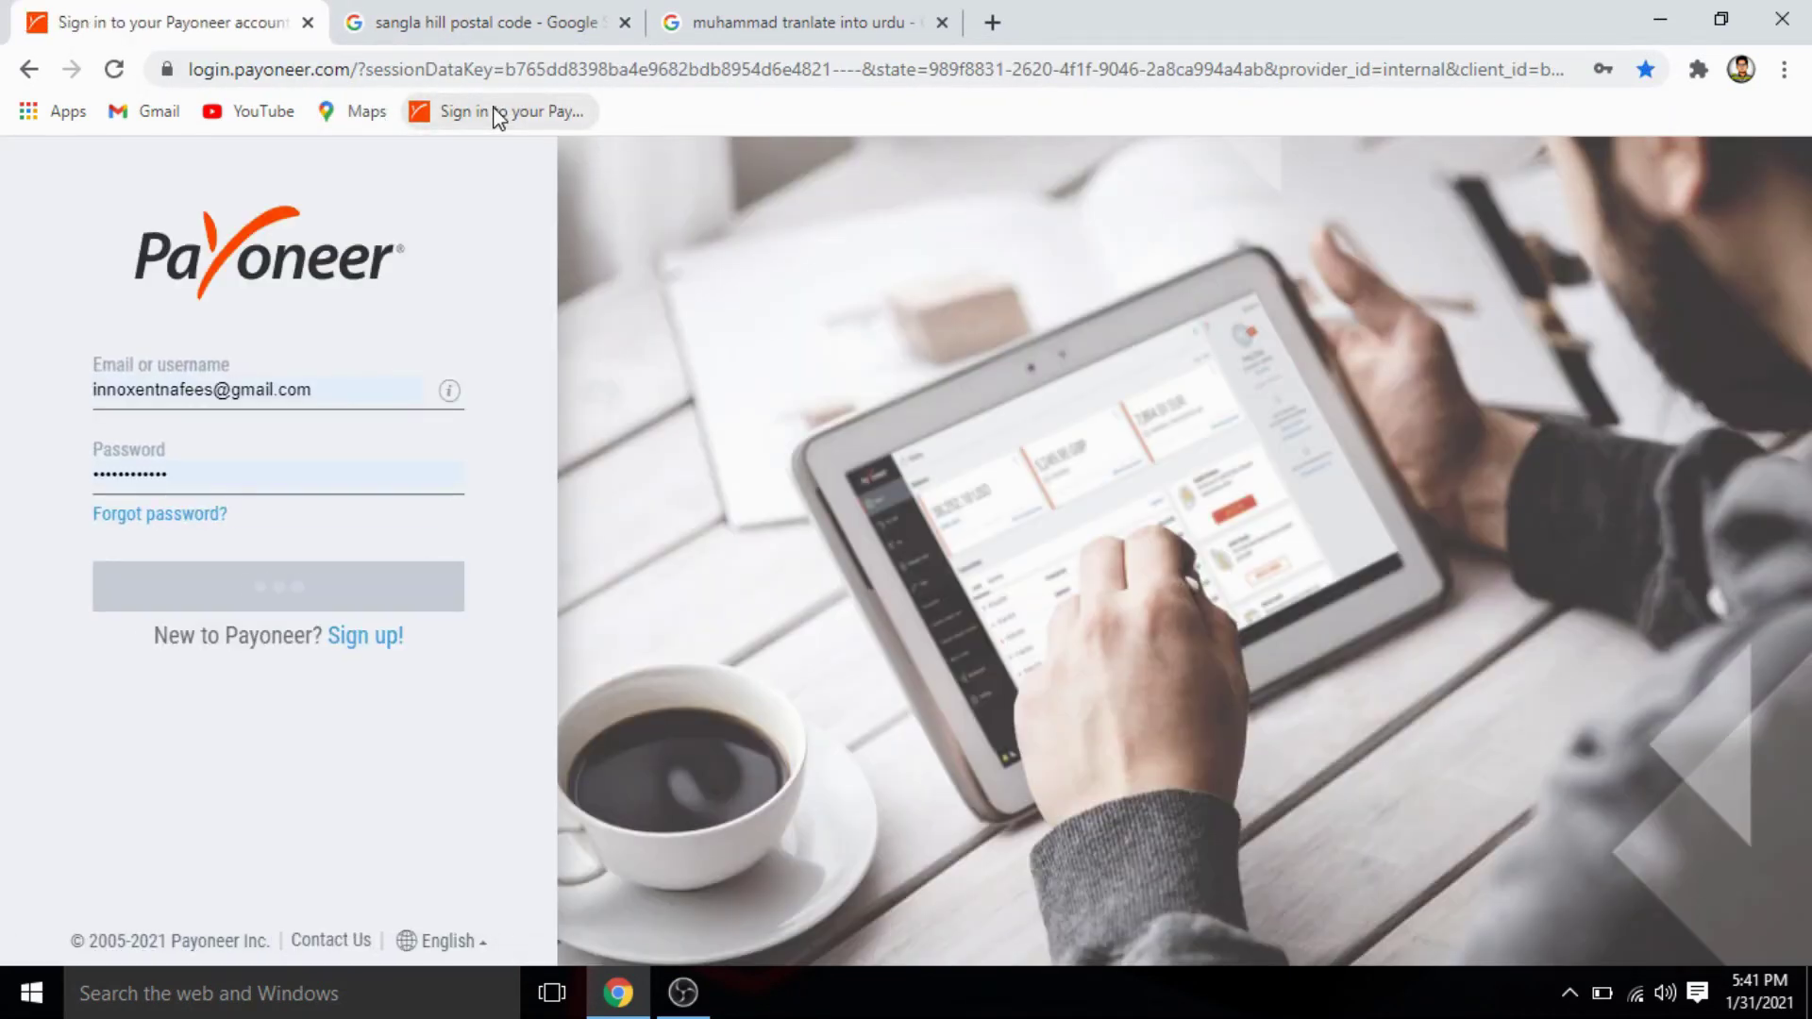
Step: Sign in with the saved login credentials to reach the account dashboard
left_click(319, 390)
left_click(415, 776)
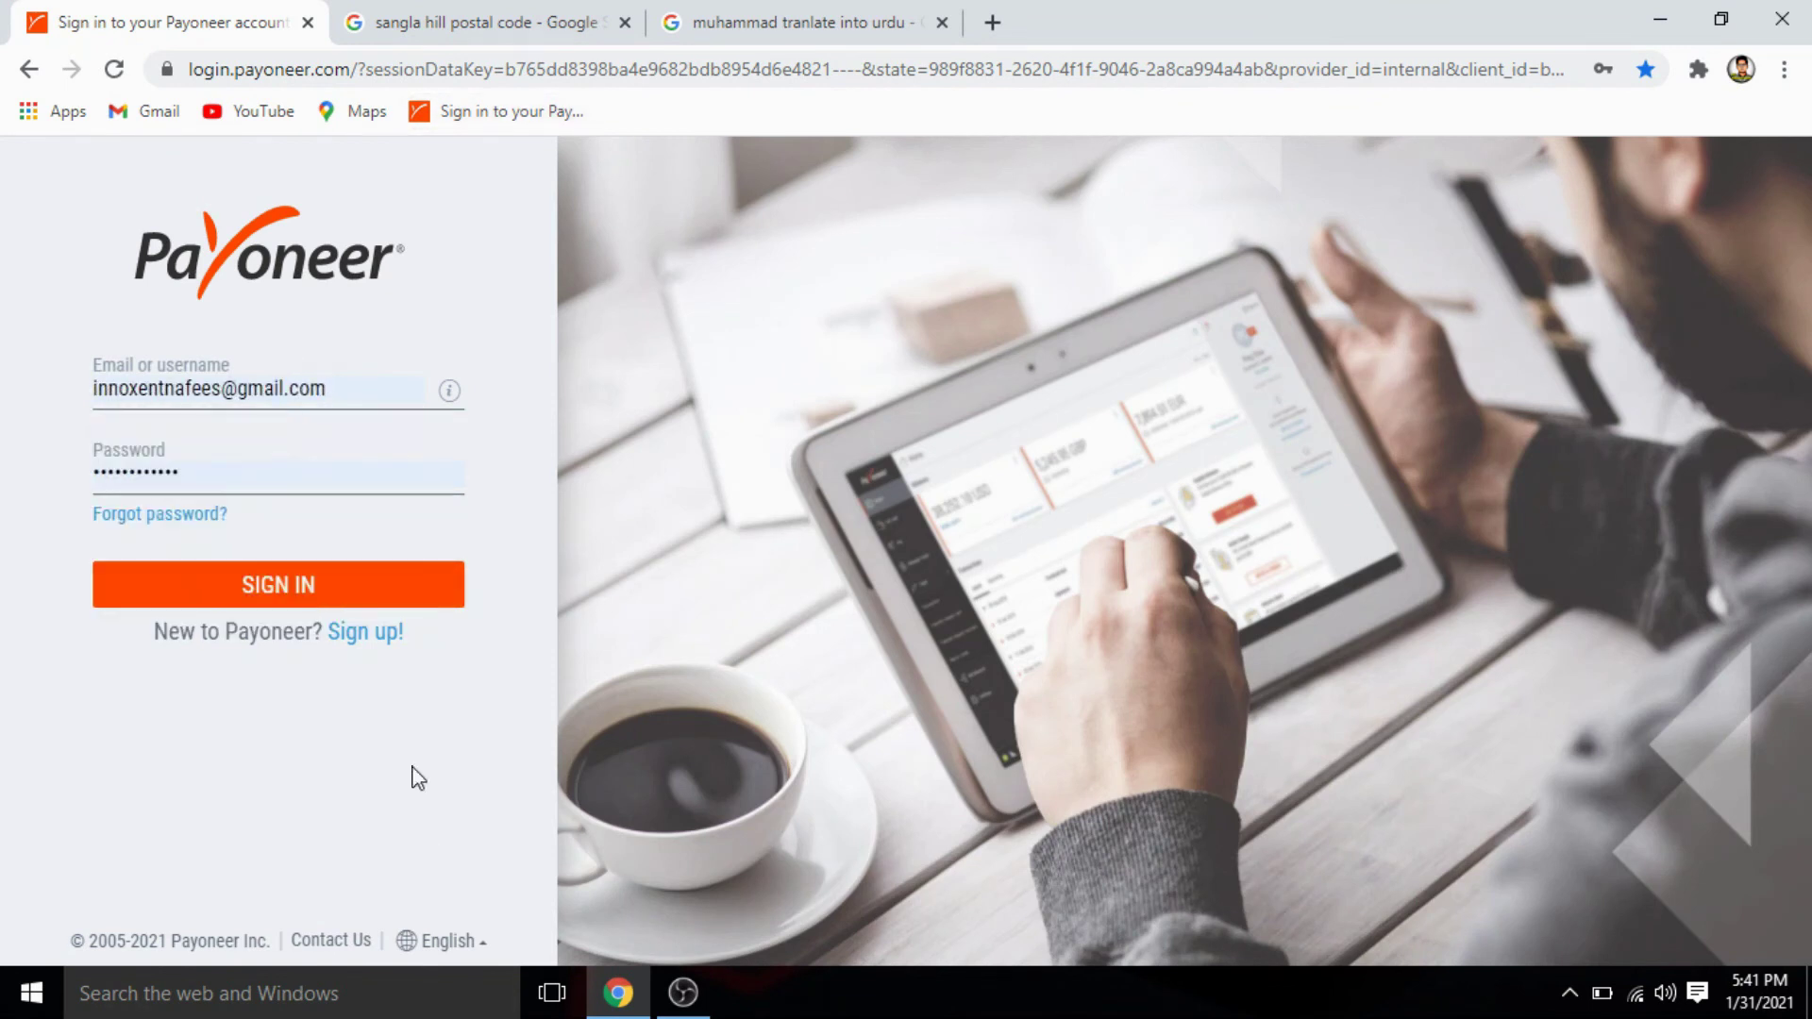
left_click(408, 604)
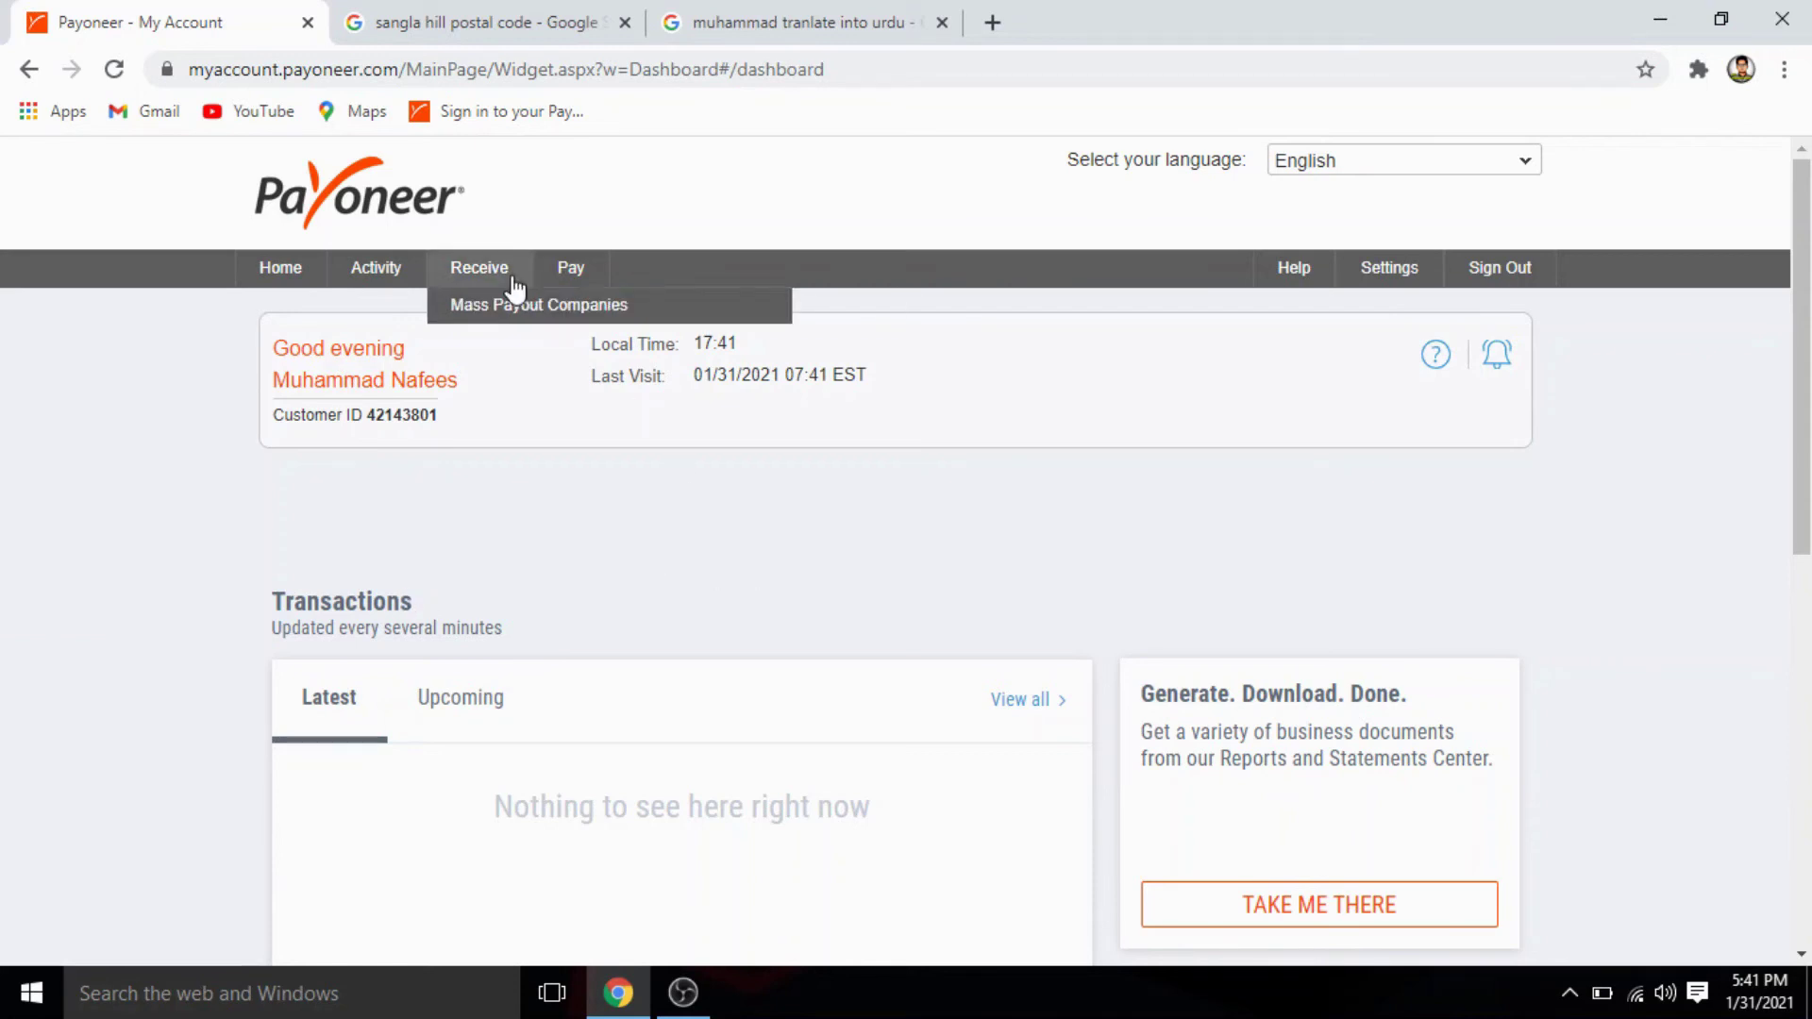
Step: Go to Verification Center under Settings and scroll to confirm no open requirements
mouse_move(1388, 271)
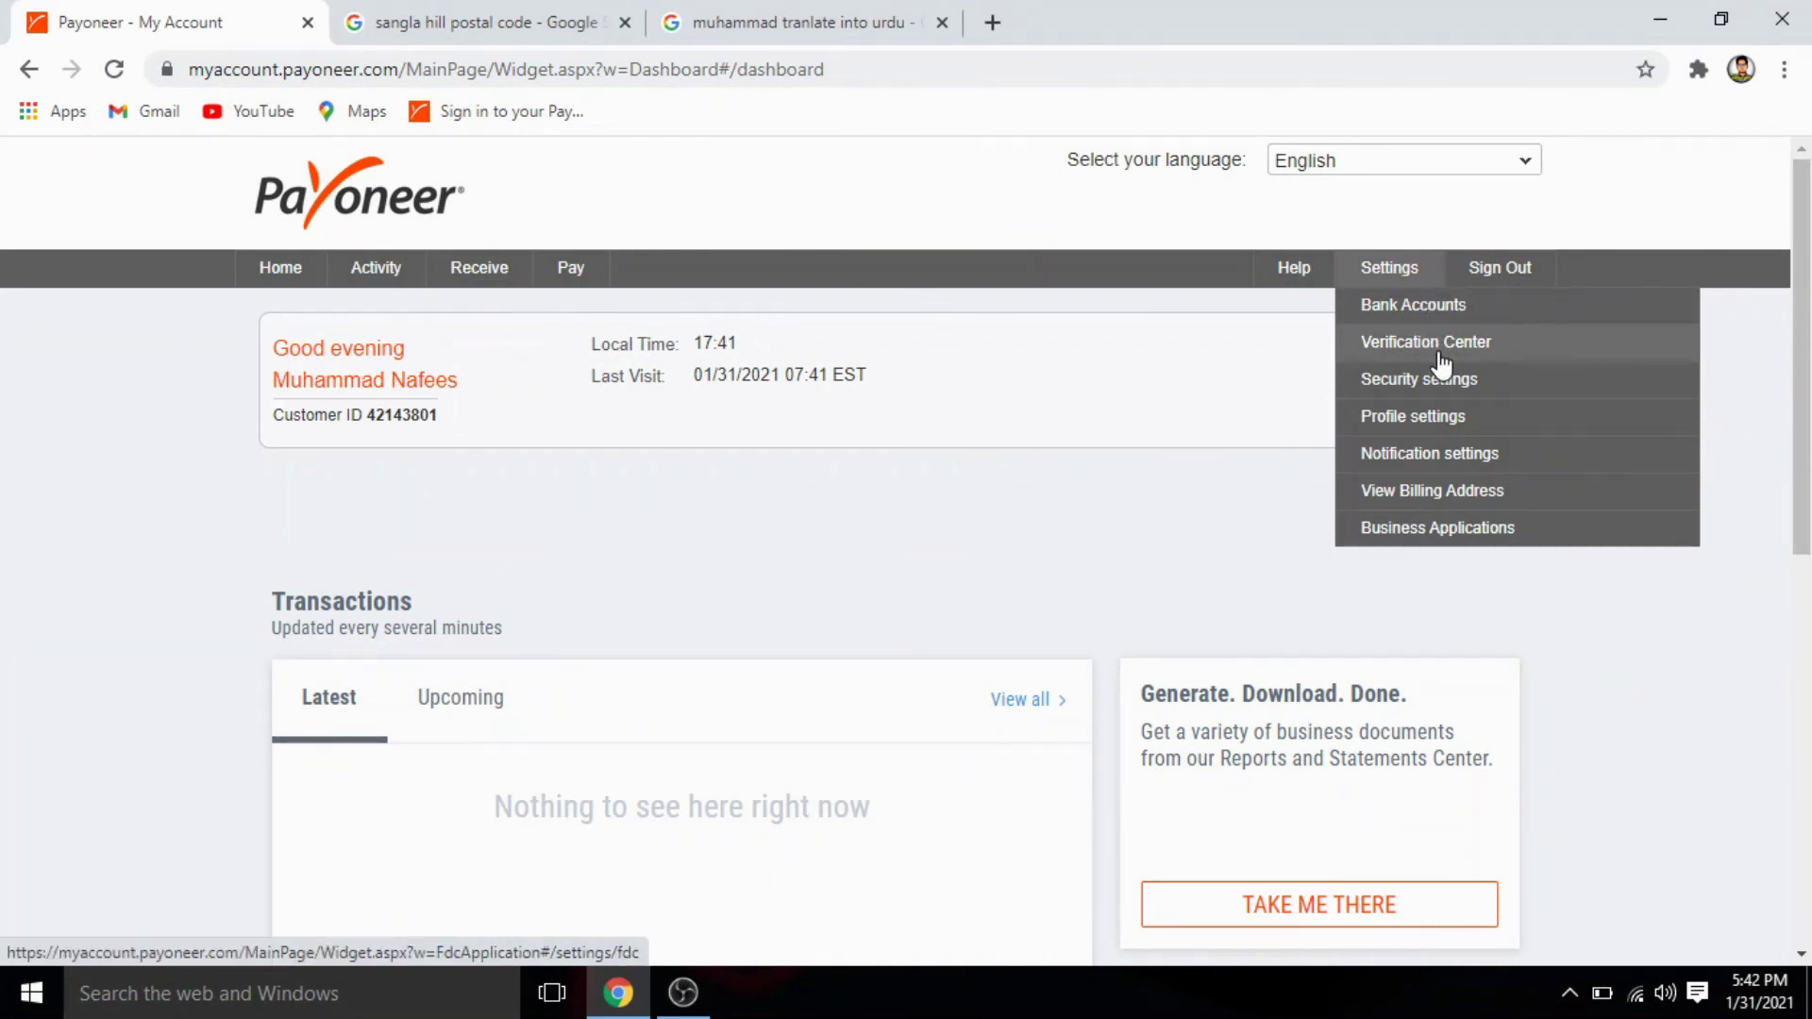
left_click(1441, 363)
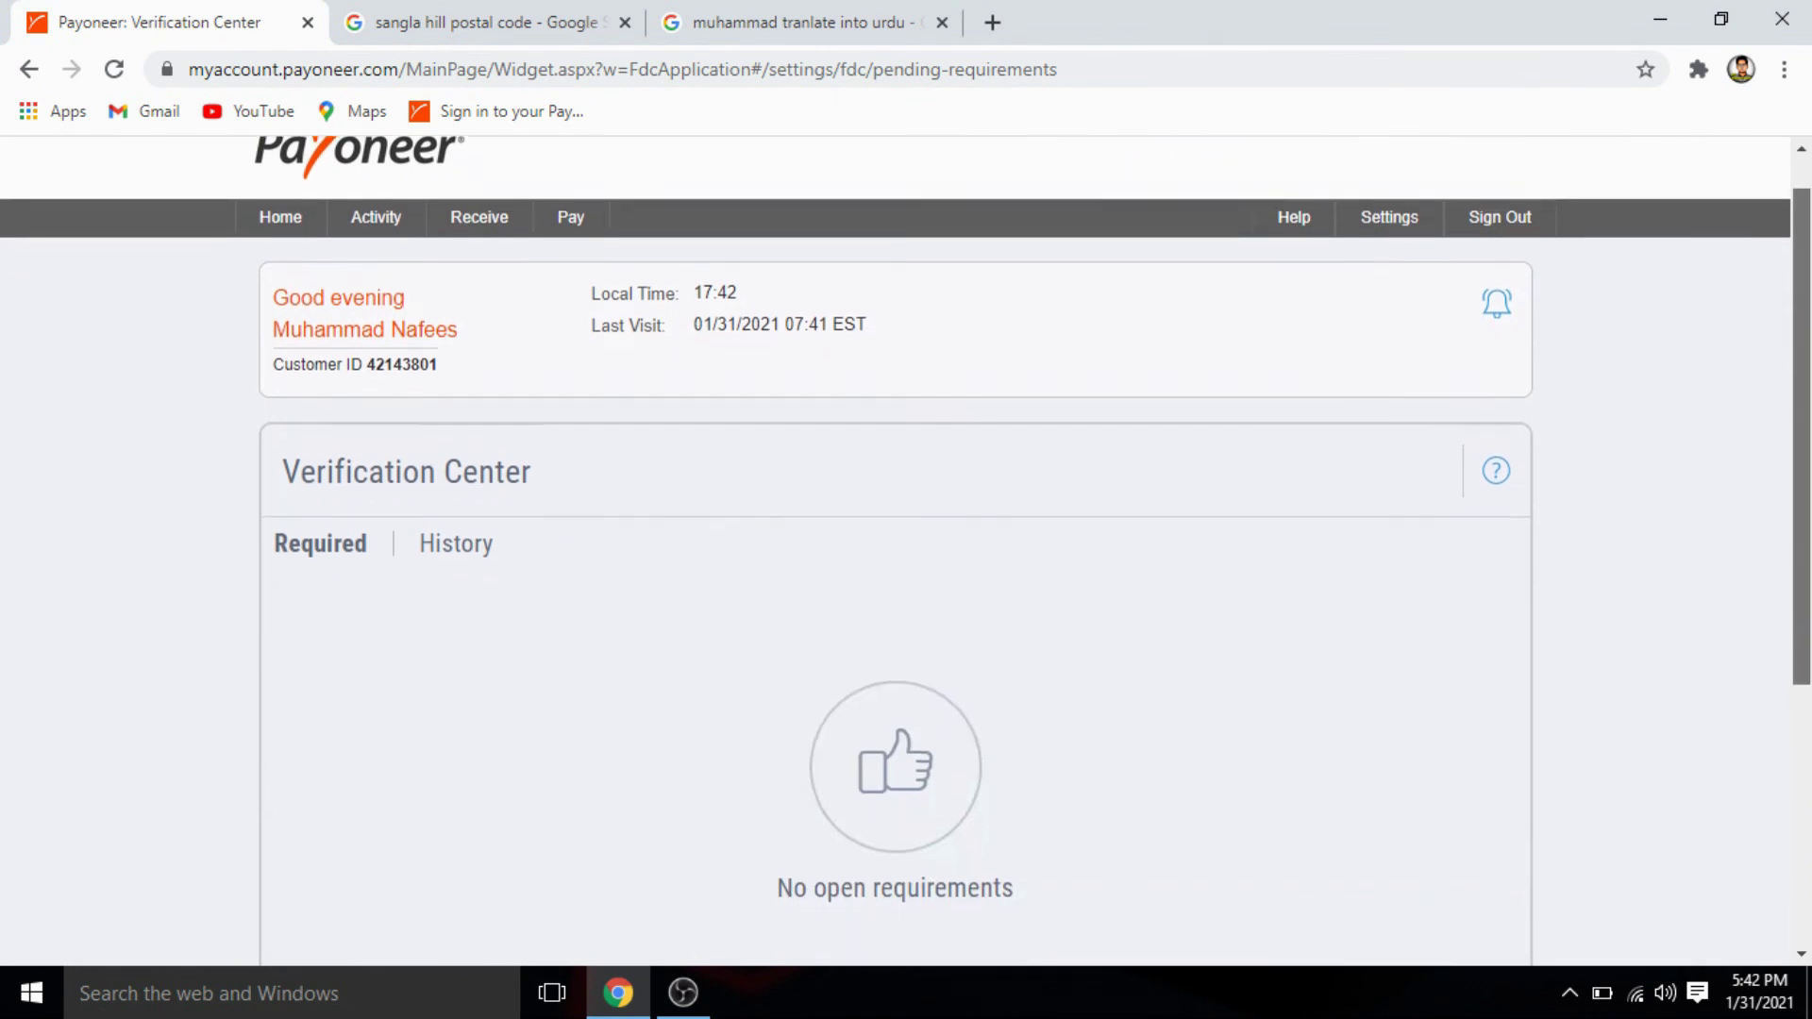
scroll(1727, 485, "down", 2)
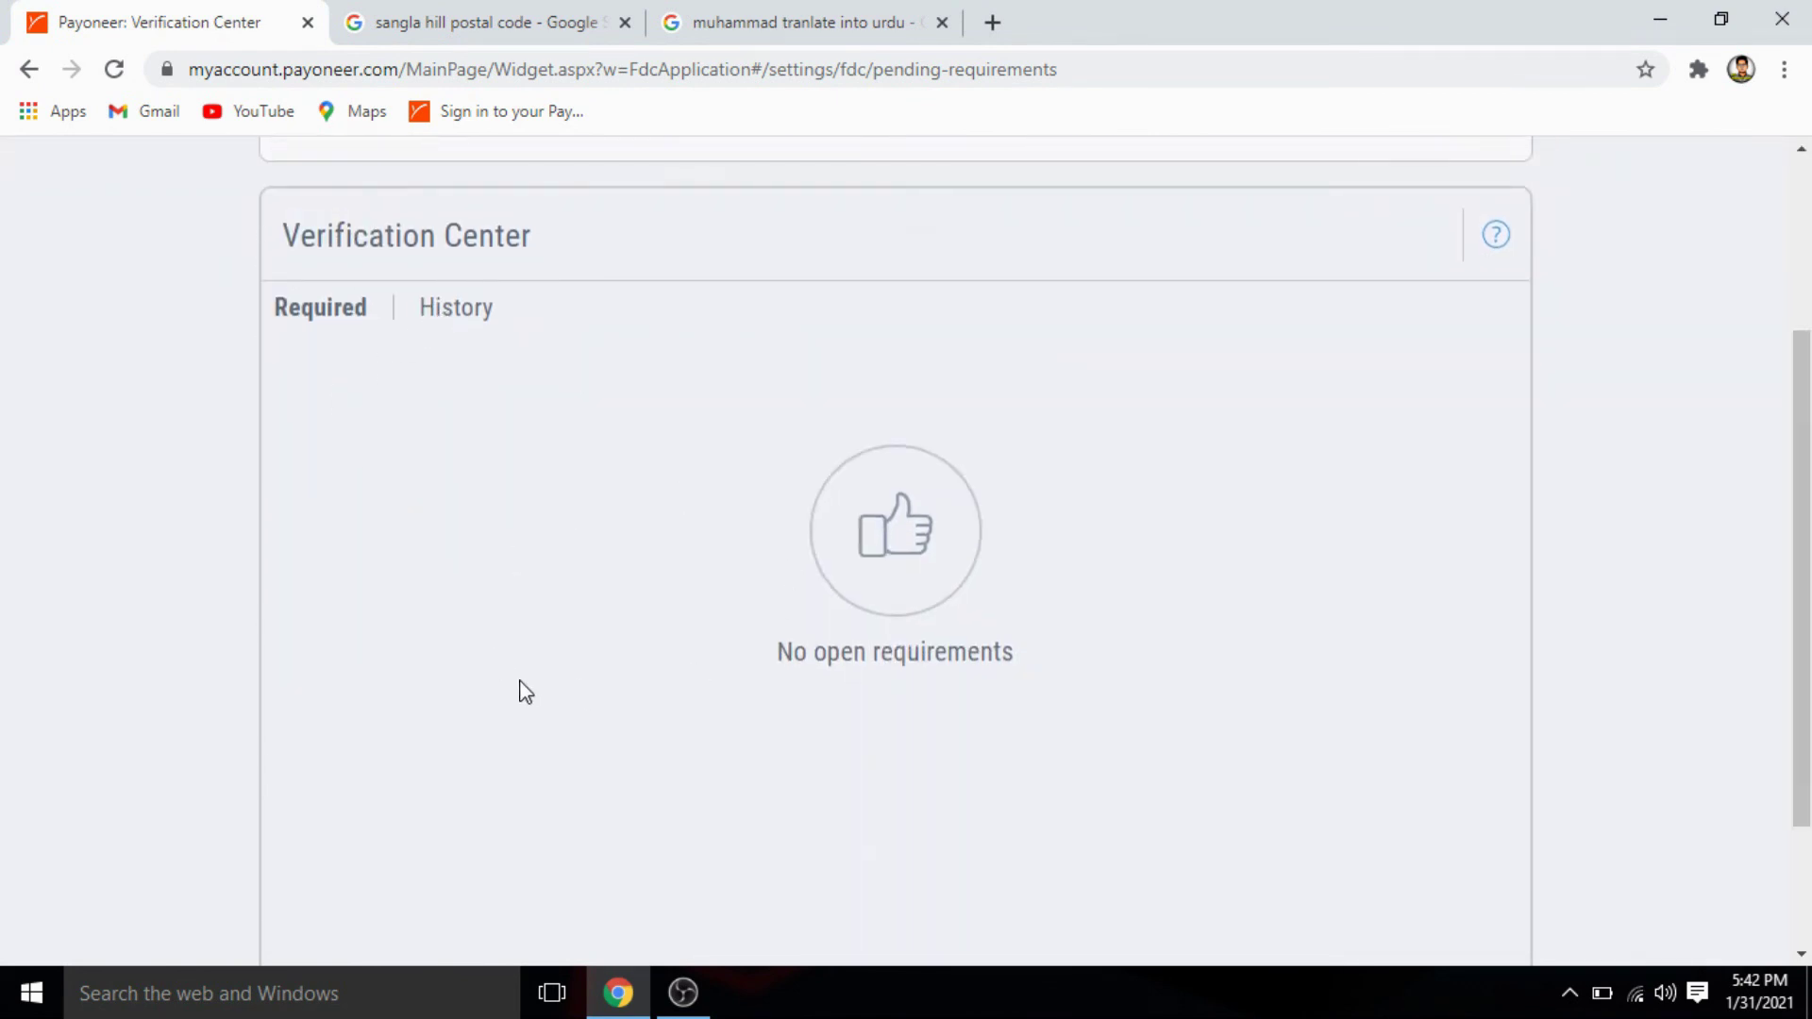